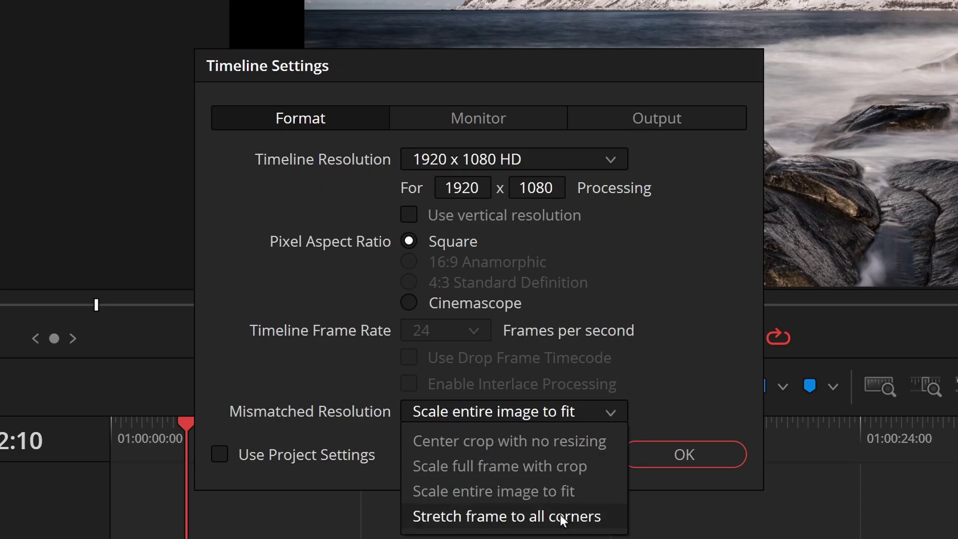
Confirm the timeline settings, preview the flapping gull, and add its left wingtip to the magic mask
left_click(561, 516)
left_click(684, 455)
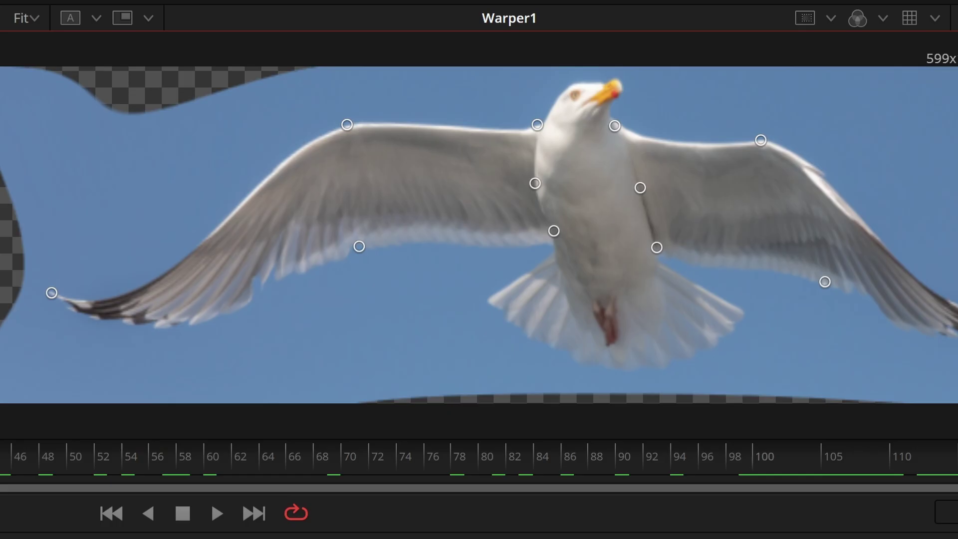
key("space")
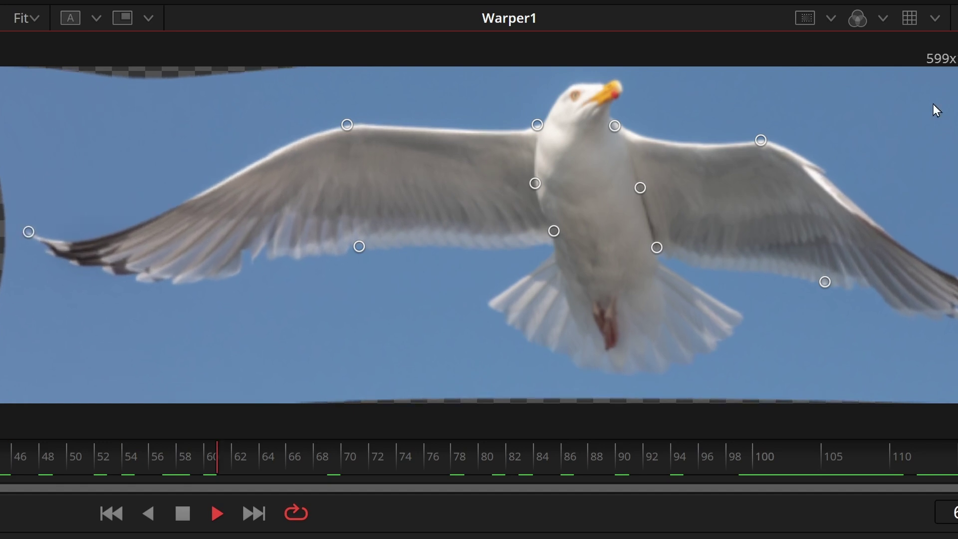
key("space")
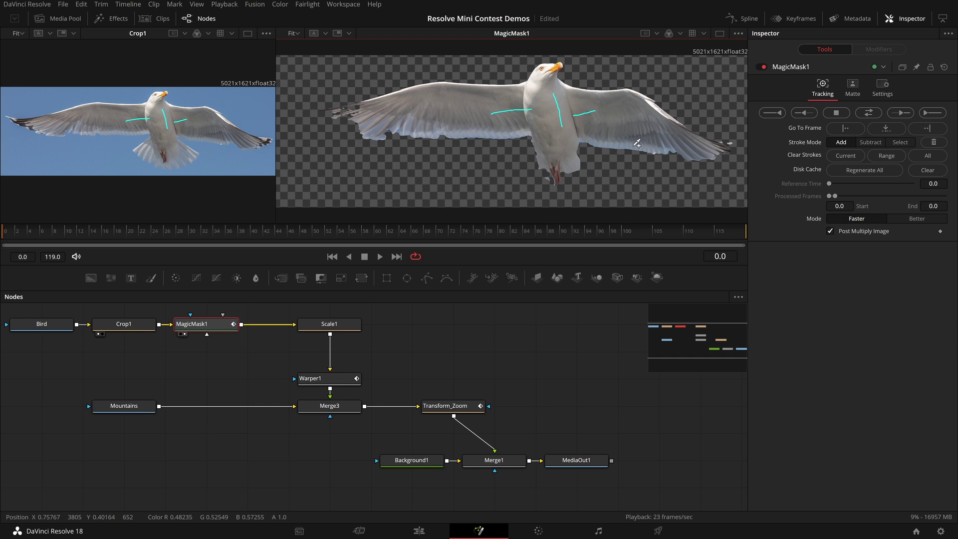
left_click_drag(346, 109, 357, 113)
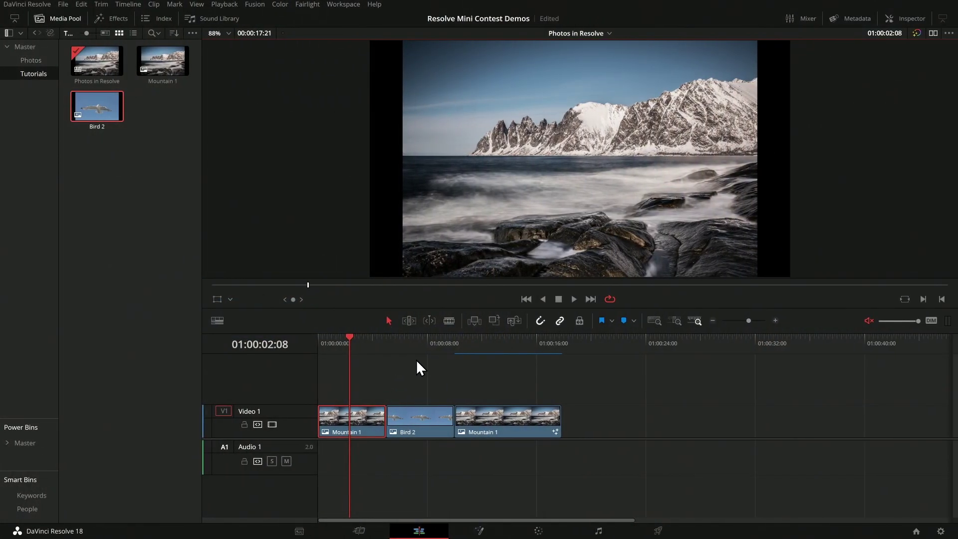
Give the timeline its own settings with stretch-to-fill mismatched resolution, then undo it
left_click(419, 346)
left_click(352, 347)
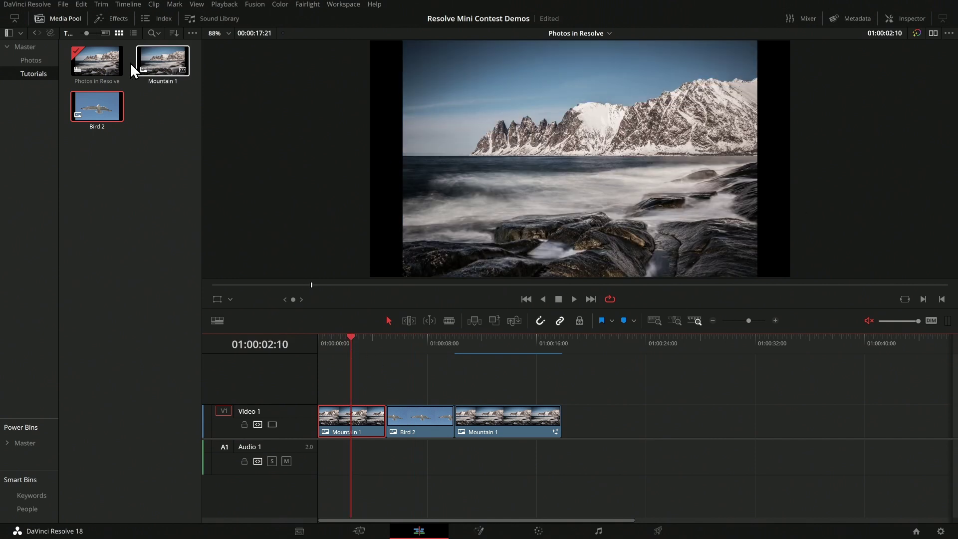
right_click(92, 56)
mouse_move(124, 61)
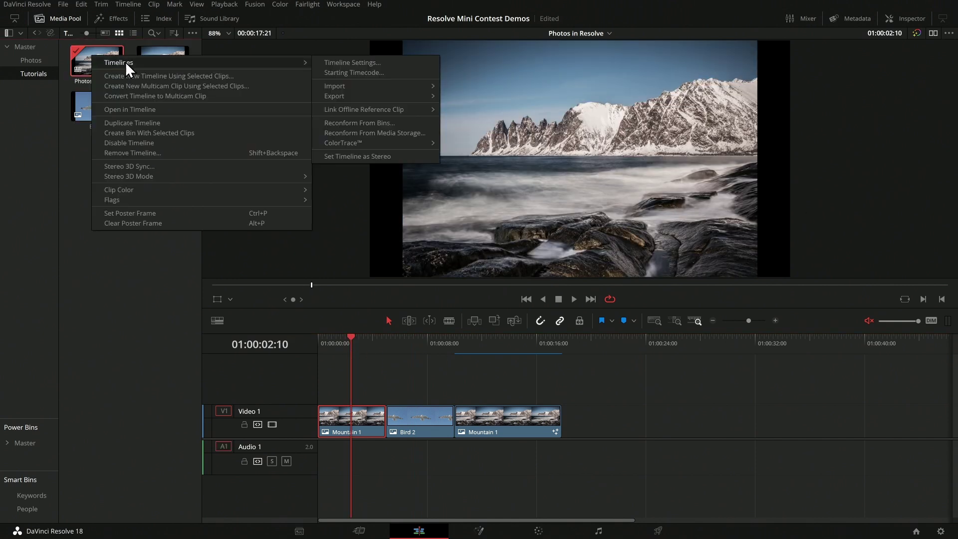
left_click(381, 66)
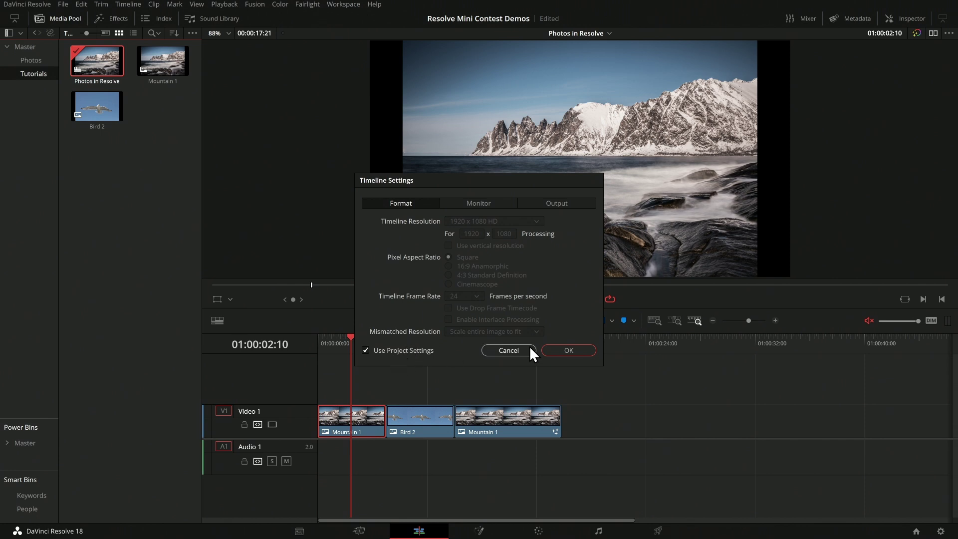
left_click(366, 350)
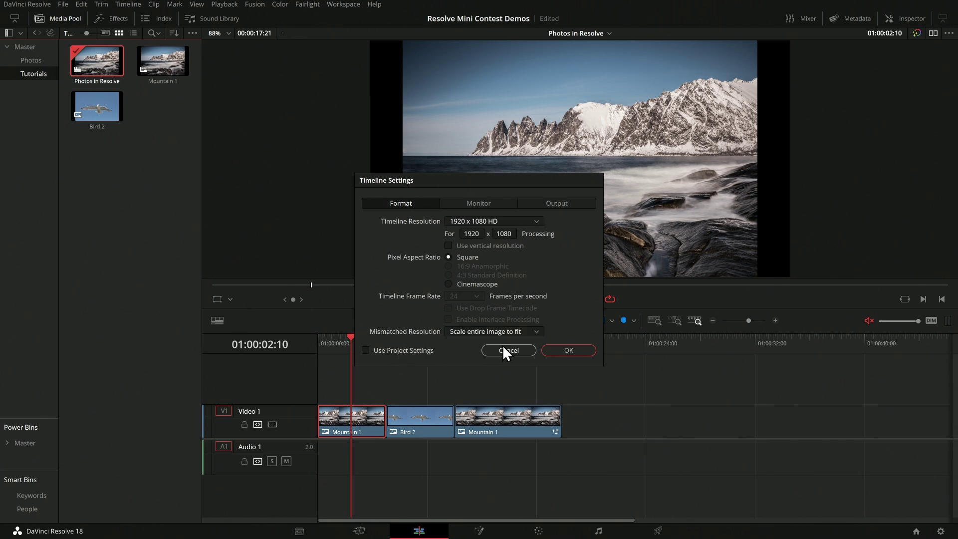
left_click(517, 332)
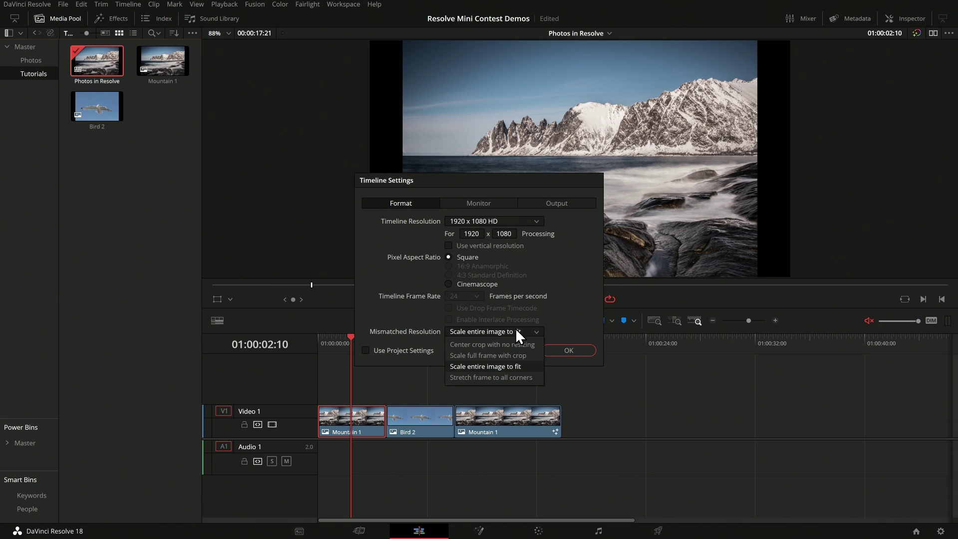
left_click(515, 377)
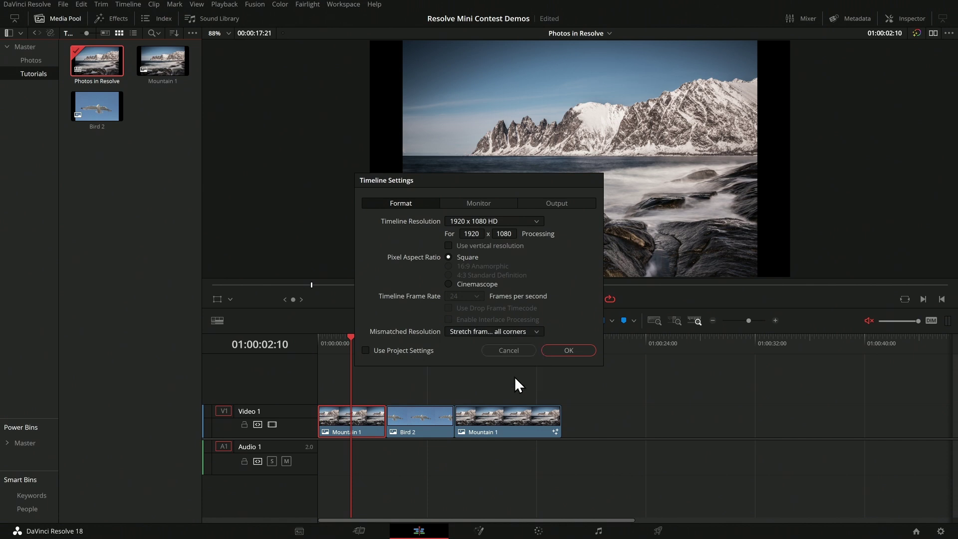
left_click(567, 350)
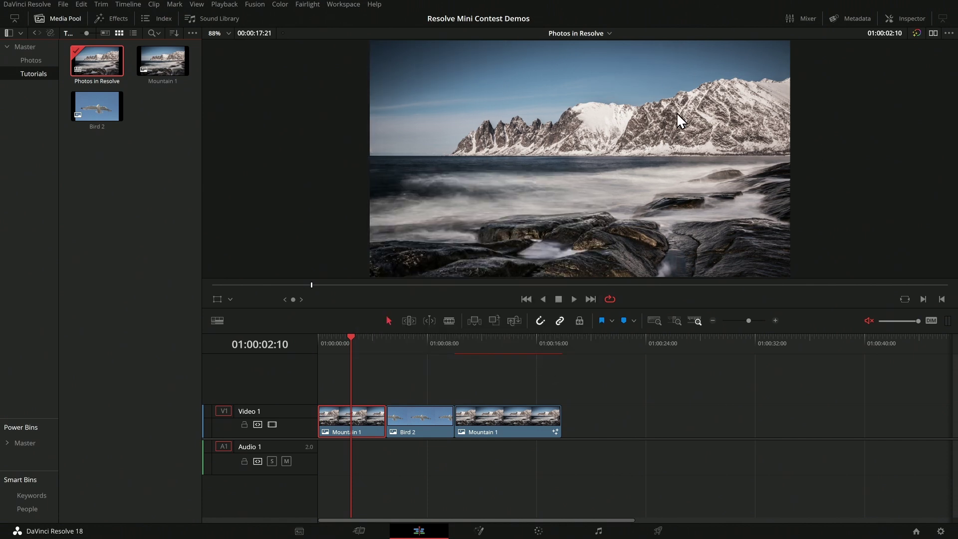
key("ctrl+z")
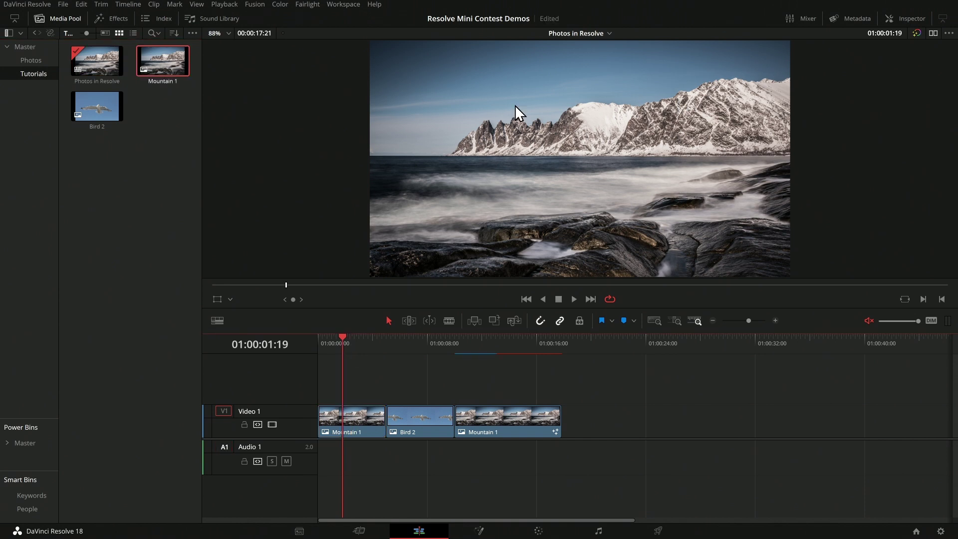
Set the timeline's Mismatched Resolution to 'Scale entire image to fit' and apply it
right_click(97, 67)
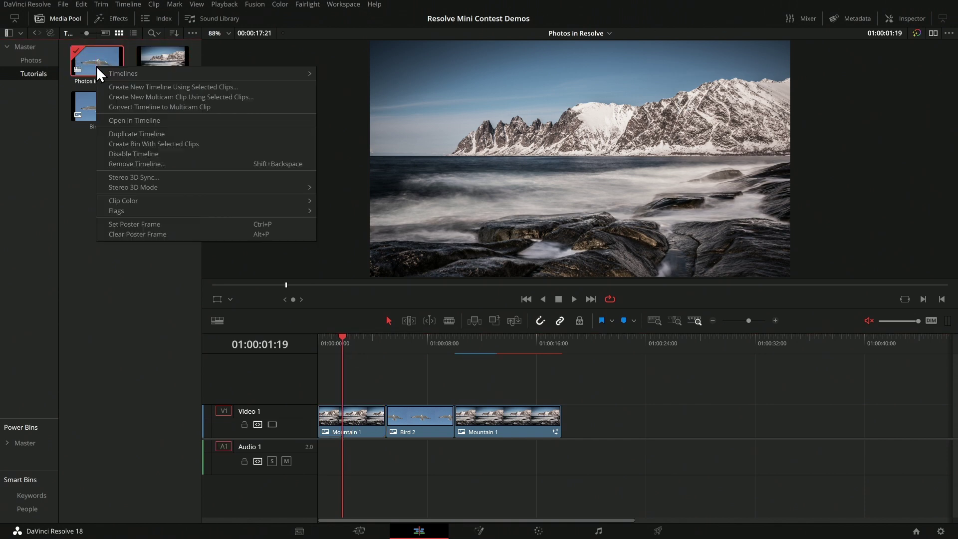
mouse_move(141, 74)
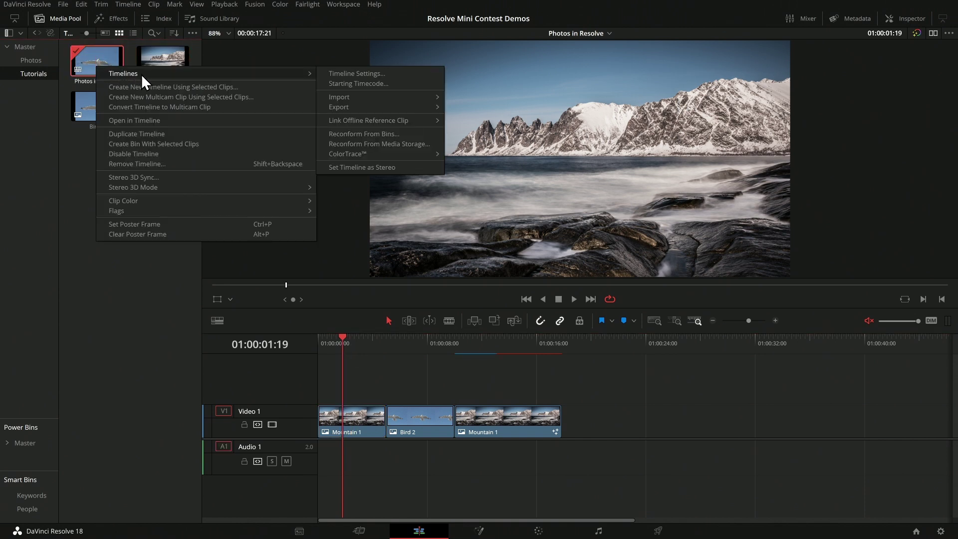
left_click(384, 76)
left_click(516, 332)
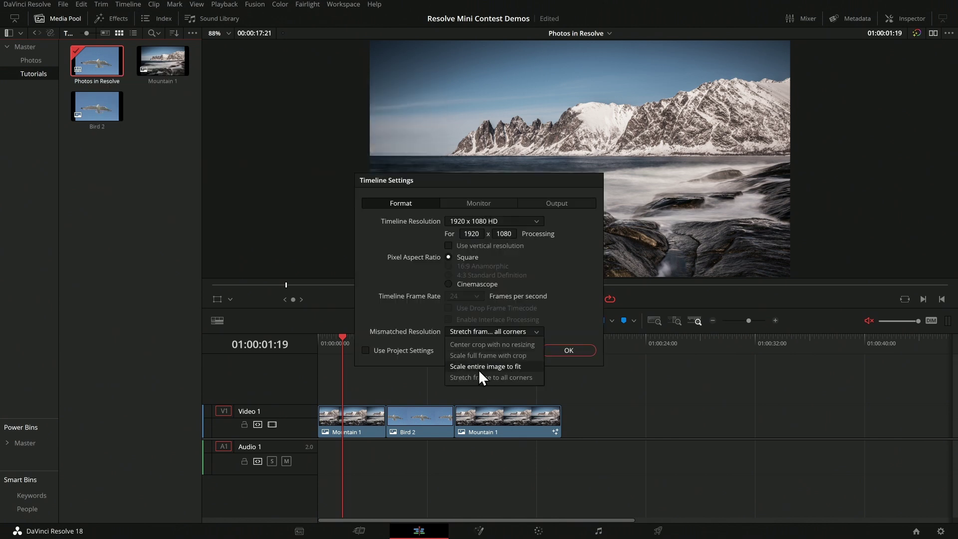
left_click(504, 367)
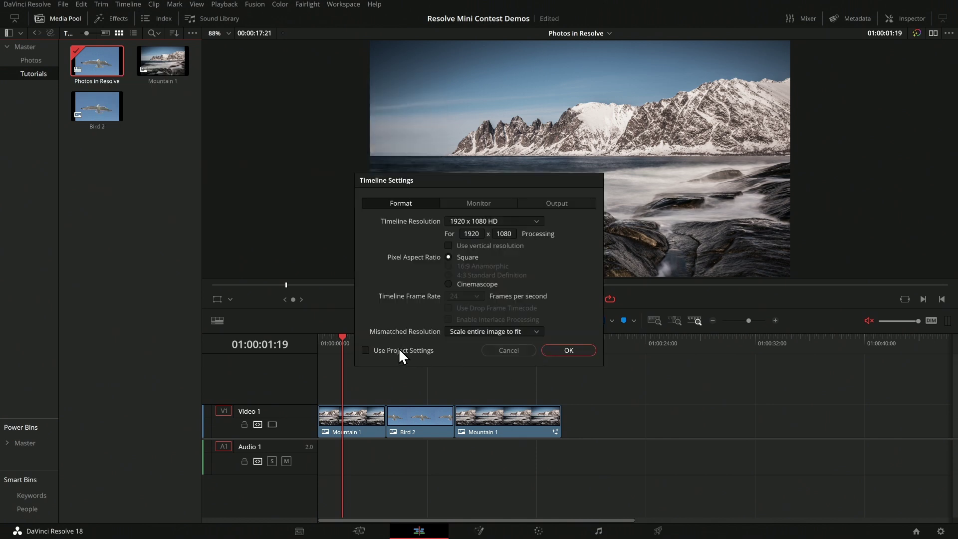
left_click(560, 354)
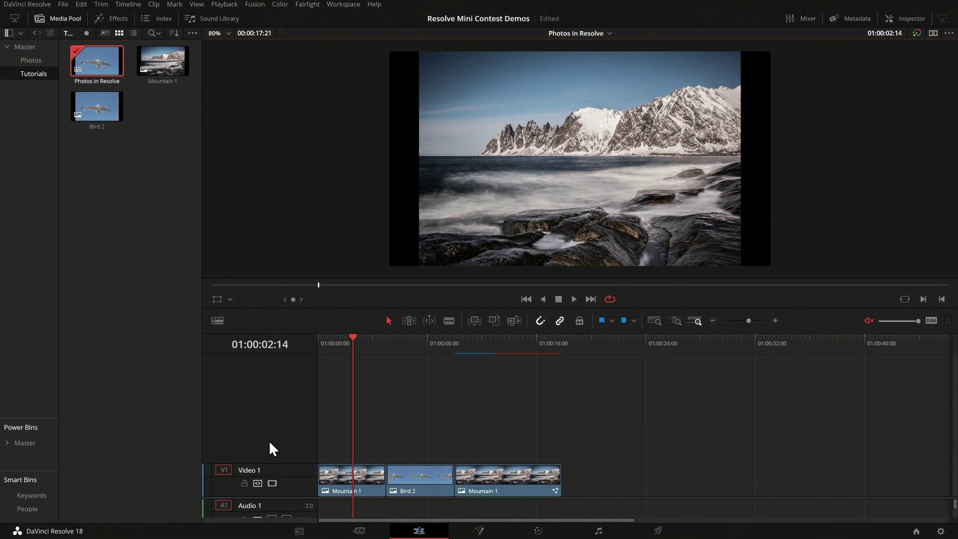
Enlarge Mountain 1 with the Transform handles to fill the frame and nudge it right and down
left_click(339, 470)
left_click(217, 299)
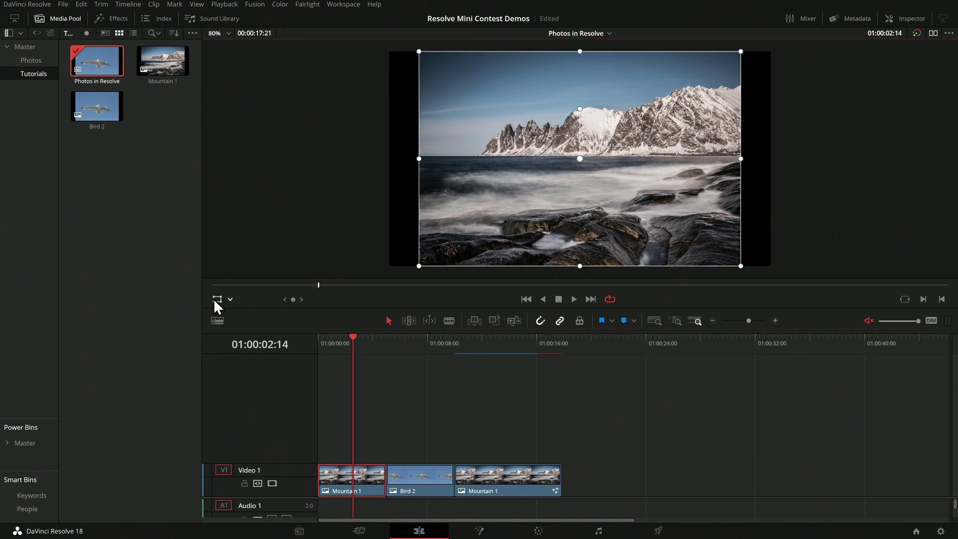
left_click_drag(742, 265, 839, 299)
left_click(910, 21)
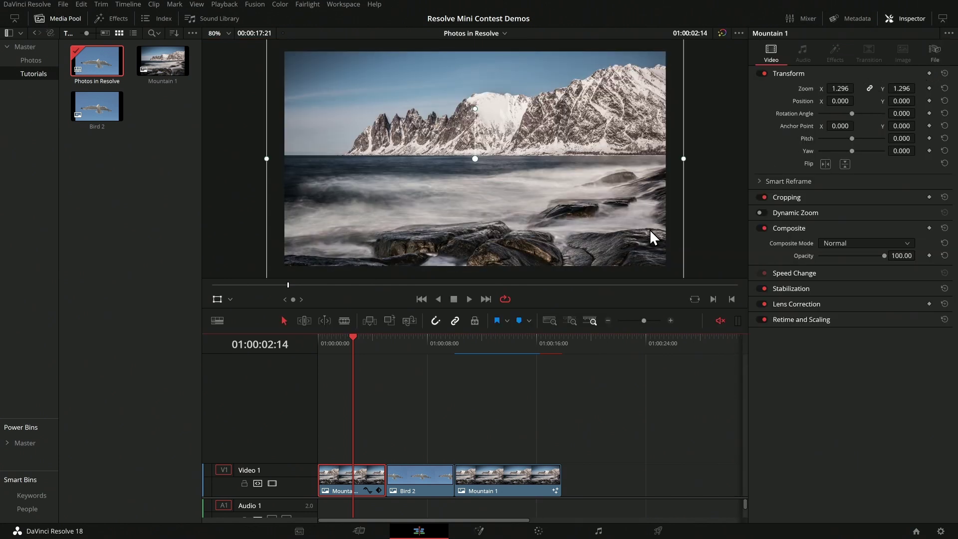
left_click_drag(549, 184, 551, 207)
Move Bird 2 to track V2, shrink it to 0.25 zoom in the upper-right sky, and select both clips
left_click_drag(430, 474, 352, 432)
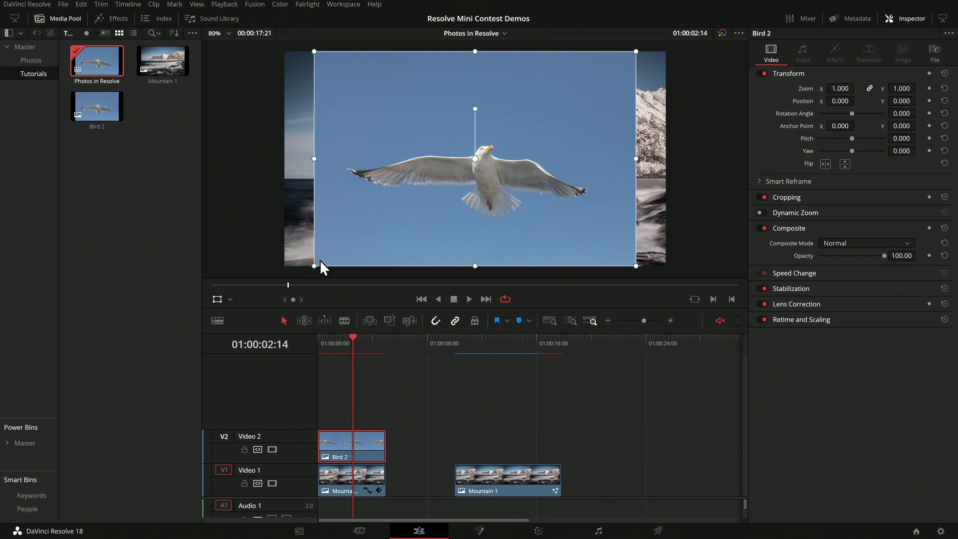
left_click_drag(320, 265, 512, 122)
mouse_move(568, 107)
left_mouse_down()
mouse_move(562, 92)
mouse_move(563, 104)
left_mouse_up()
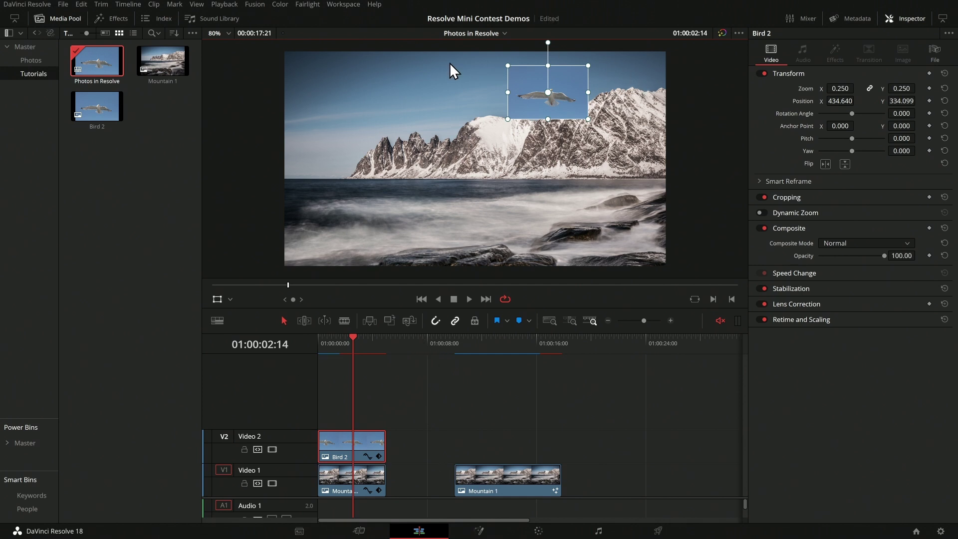
left_click(383, 464)
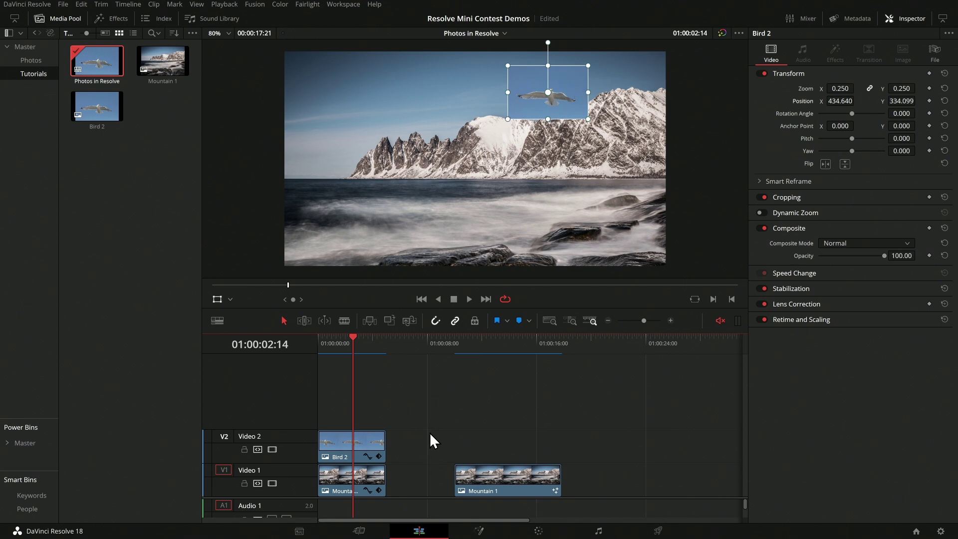
left_click_drag(430, 432, 375, 463)
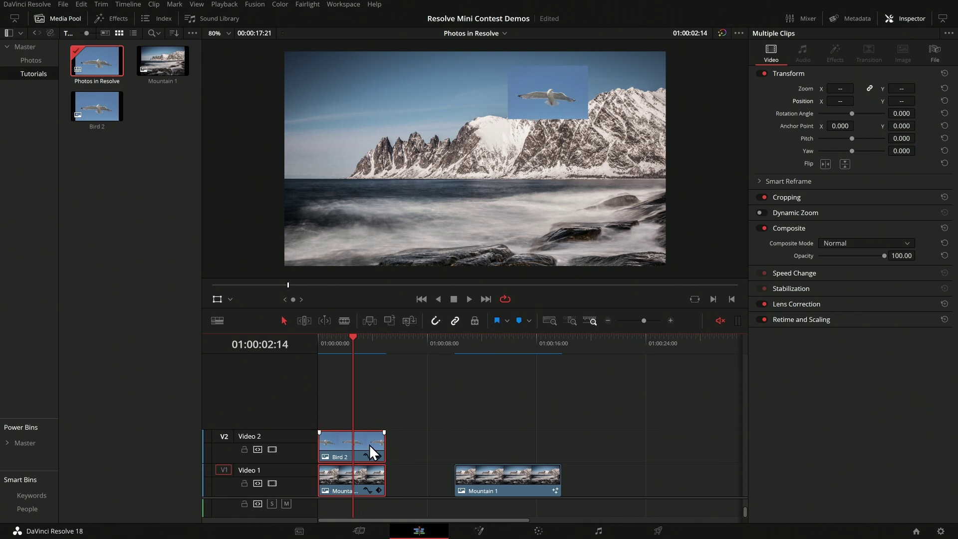
Combine the selected bird and mountain clips into a new Fusion Clip 1
right_click(368, 445)
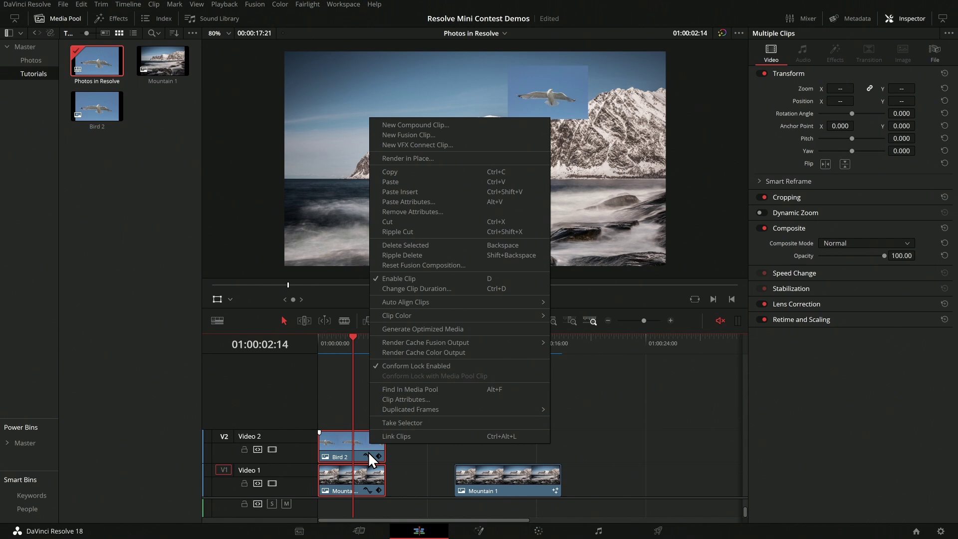
left_click(391, 134)
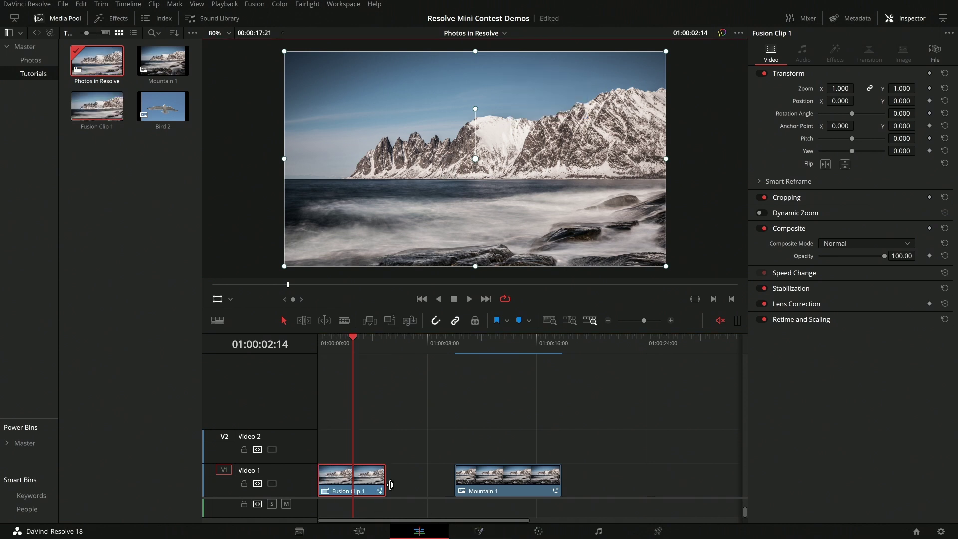
right_click(364, 479)
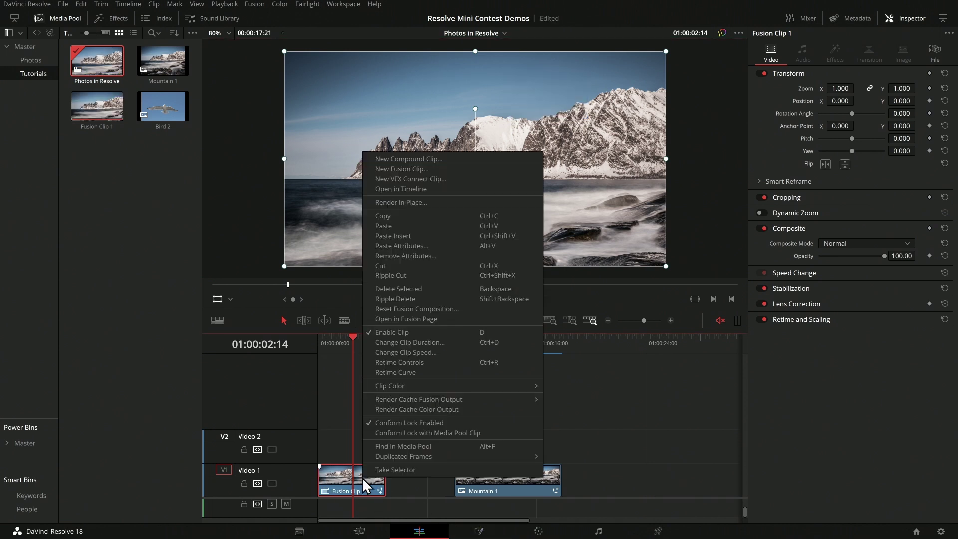
left_click(433, 319)
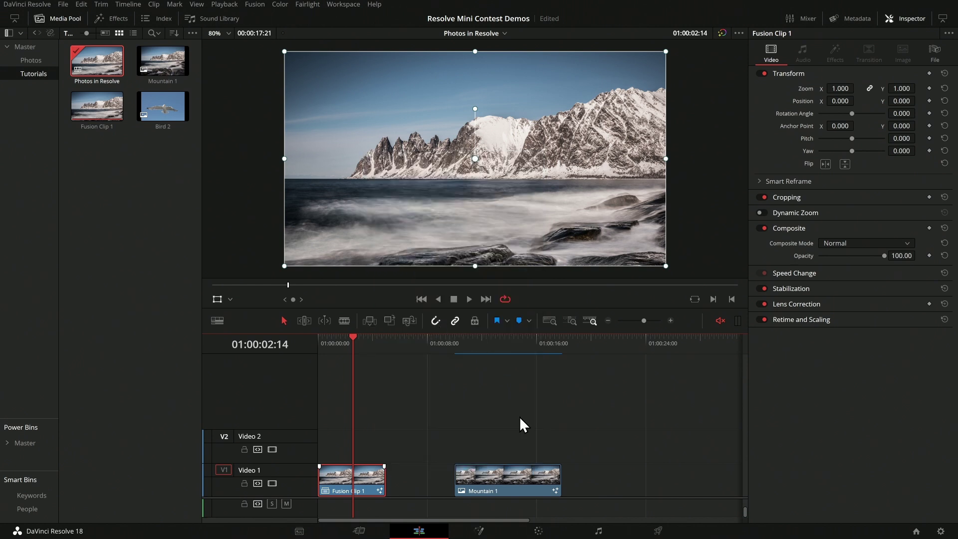
Open Fusion Clip 1 in Fusion, showing the seagull in viewer 1 and the mountain in viewer 2
left_click(488, 525)
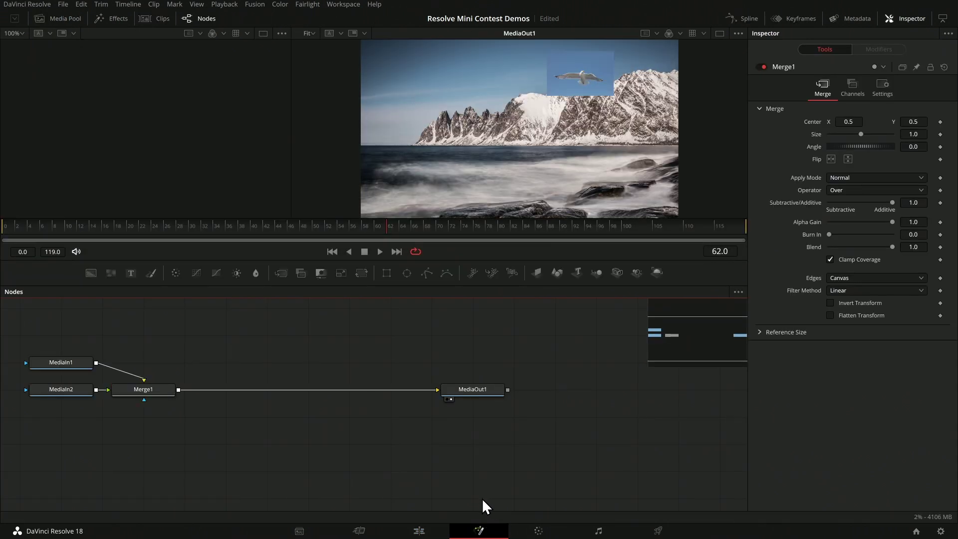
left_click(72, 360)
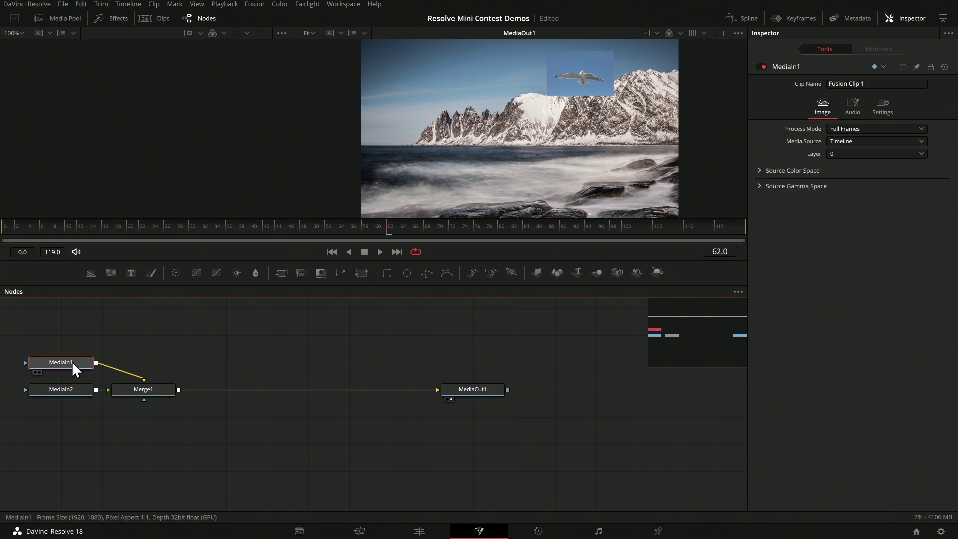
left_click(67, 391)
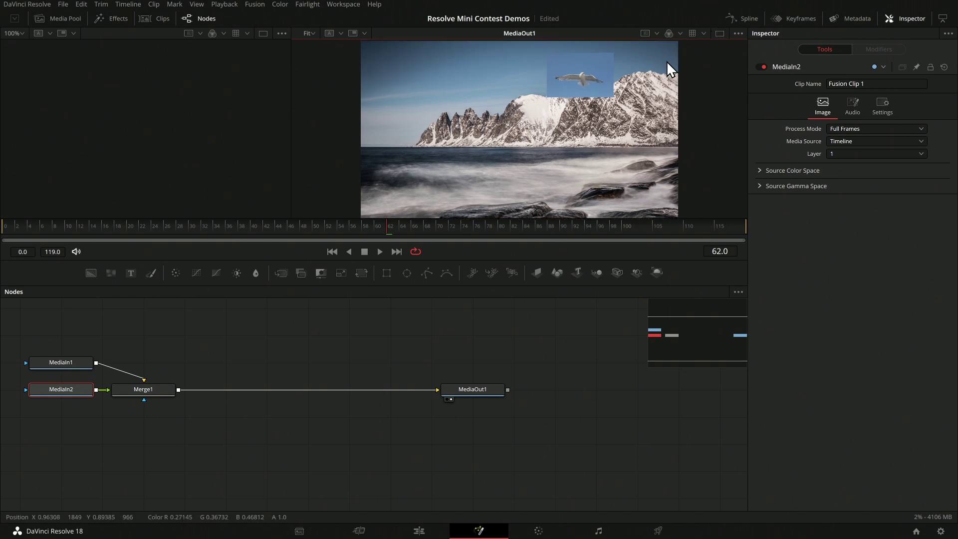
left_click_drag(667, 61, 652, 80)
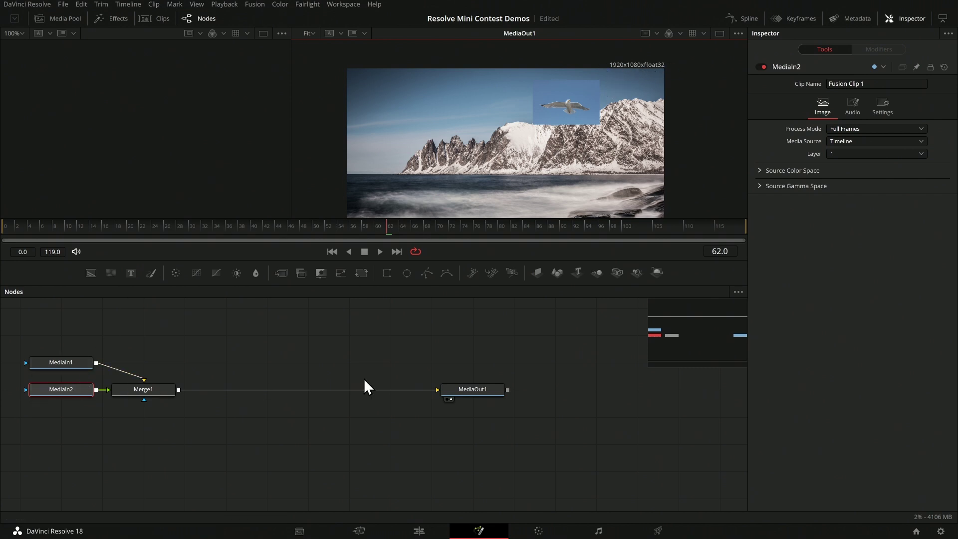
left_click(65, 395)
key("1")
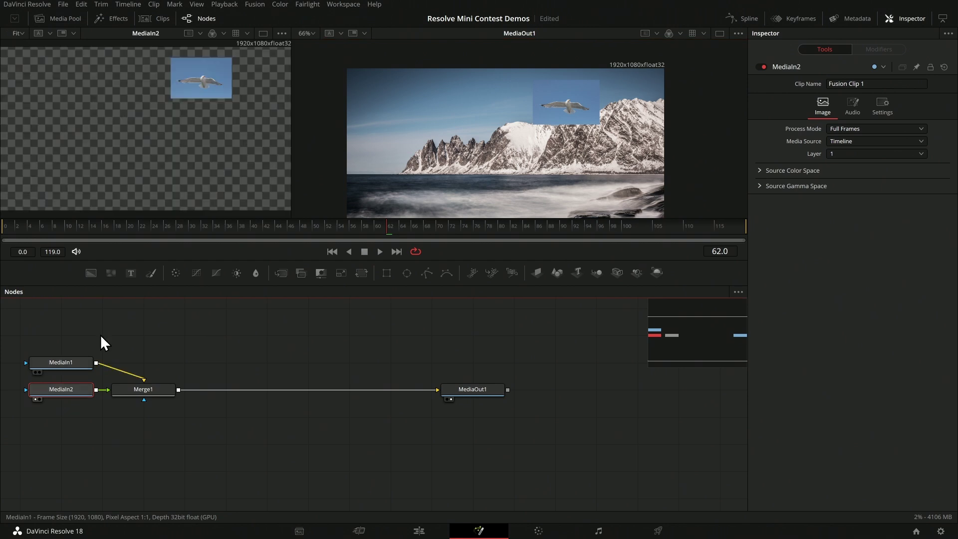
left_click(76, 367)
key("2")
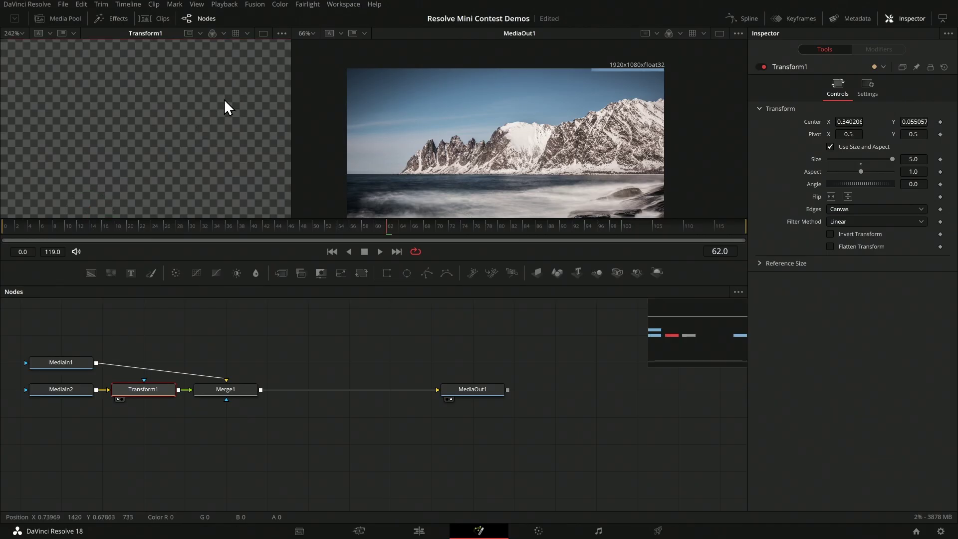
Move the enlarged size-5.0 seagull left into the frame
left_click_drag(224, 98, 155, 186)
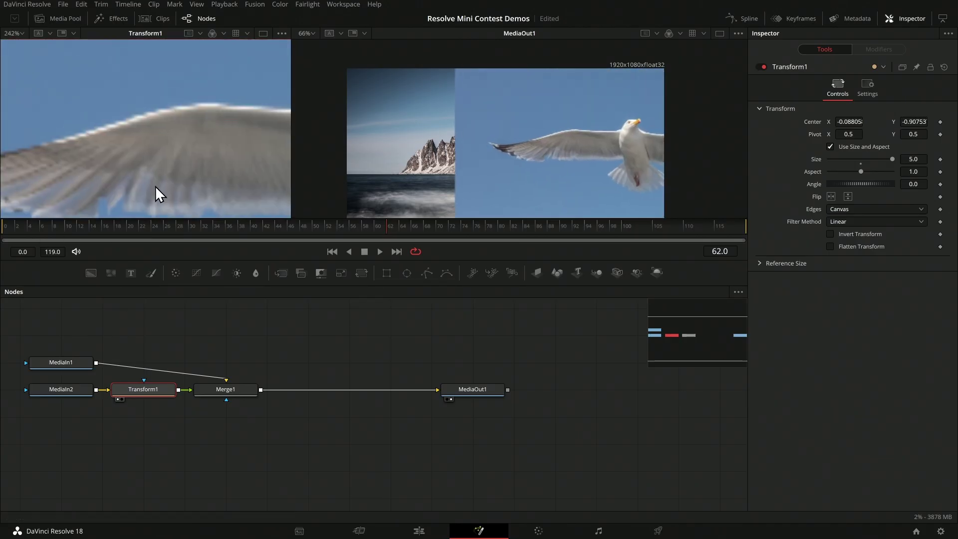
scroll(192, 130, "down", 2)
left_click_drag(239, 130, 30, 154)
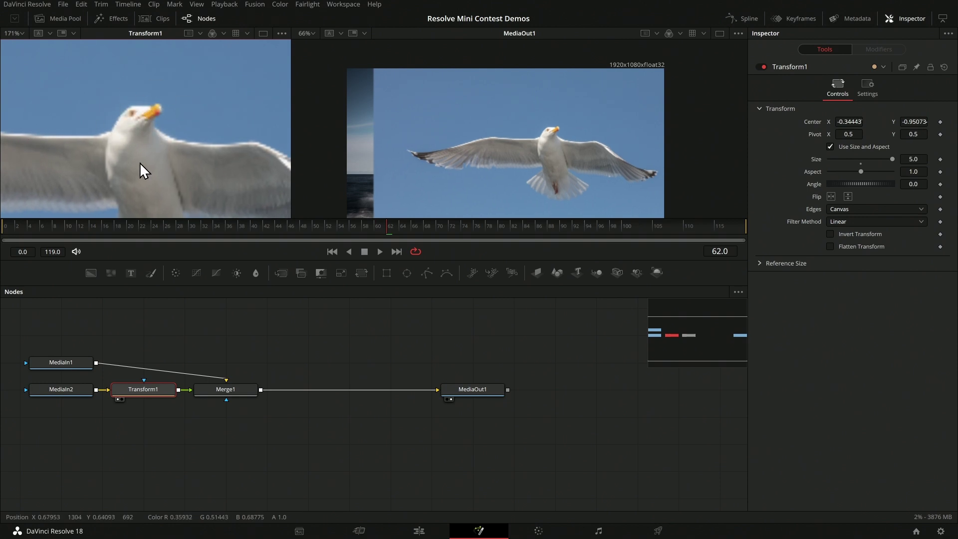
mouse_move(88, 359)
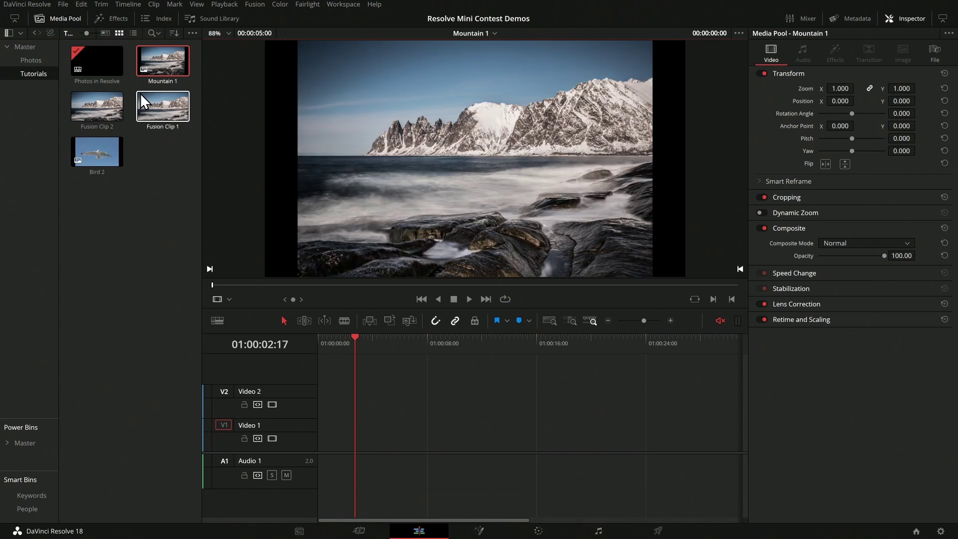
Place Mountain 1 at the start of Video 1, check it in Fusion, and keep its zoom at 1.000
left_click_drag(160, 63, 338, 445)
left_click(479, 531)
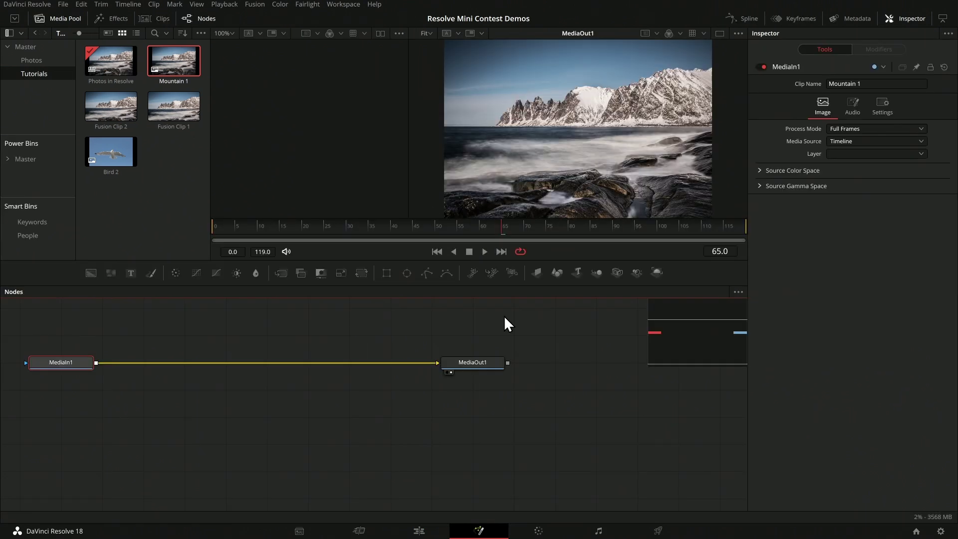
left_click_drag(659, 76, 644, 105)
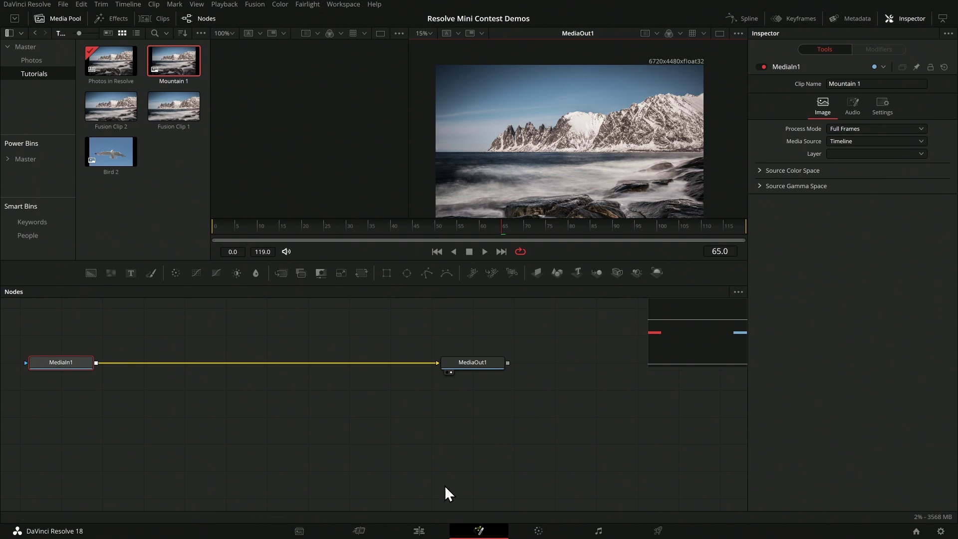
left_click(421, 532)
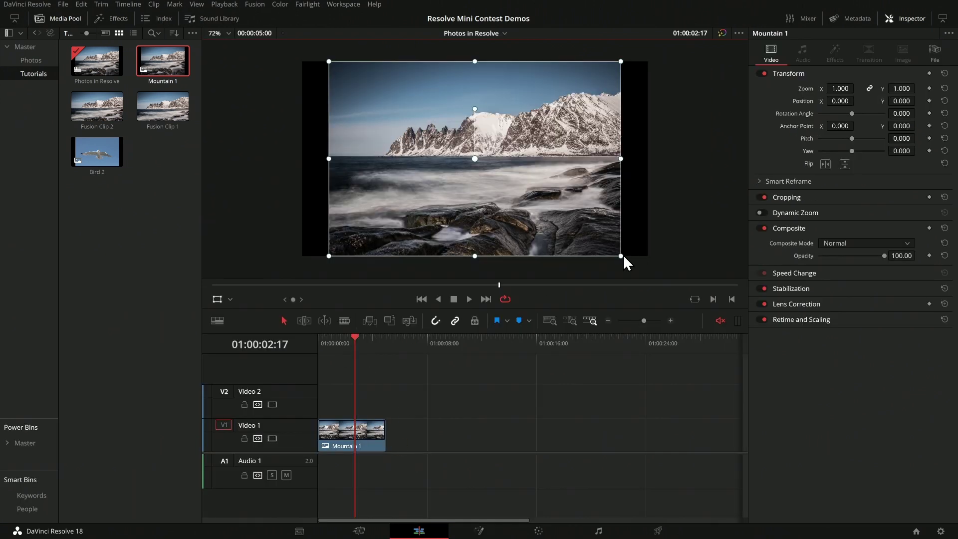
left_click_drag(621, 258, 693, 275)
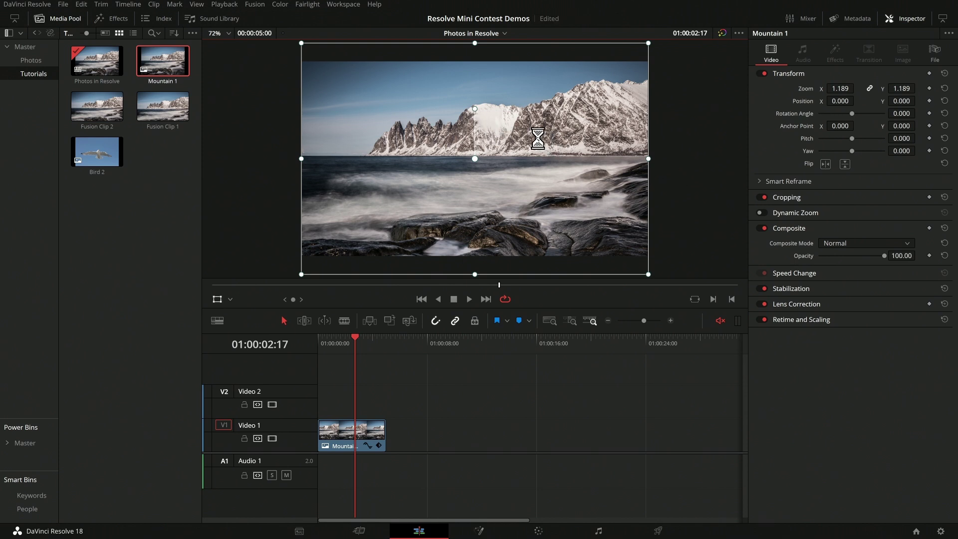
key("ctrl+z")
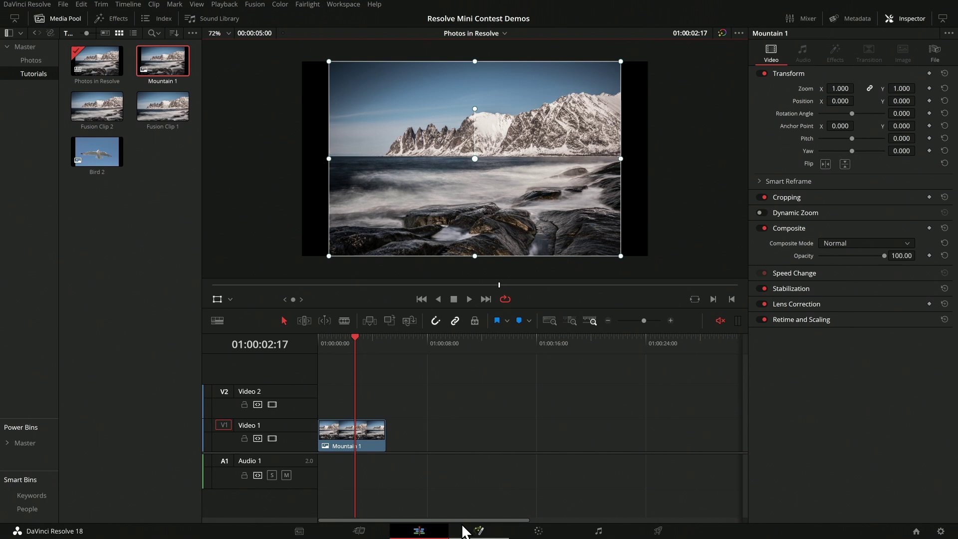
Add a Background node to Mountain 1's Fusion composite and show its Image settings
left_click(486, 534)
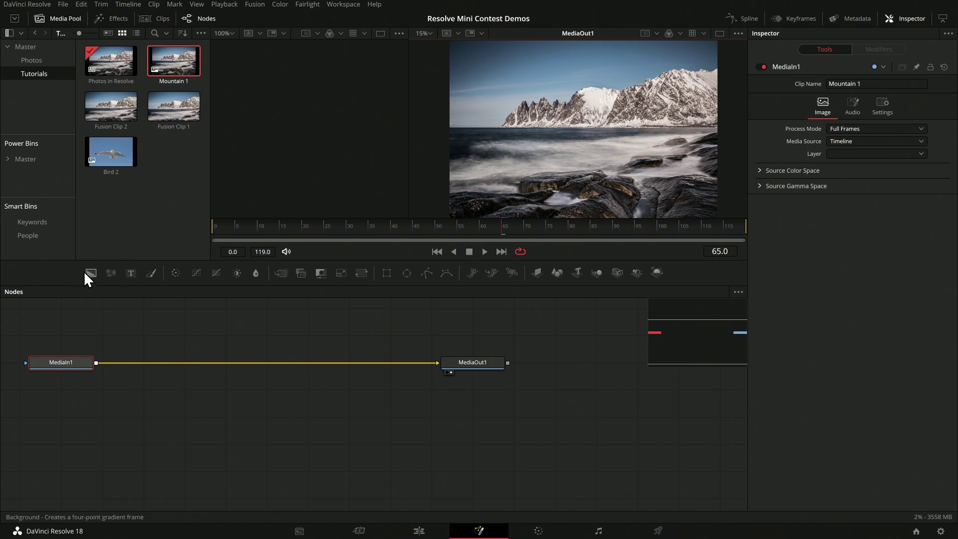
left_click_drag(91, 279, 302, 419)
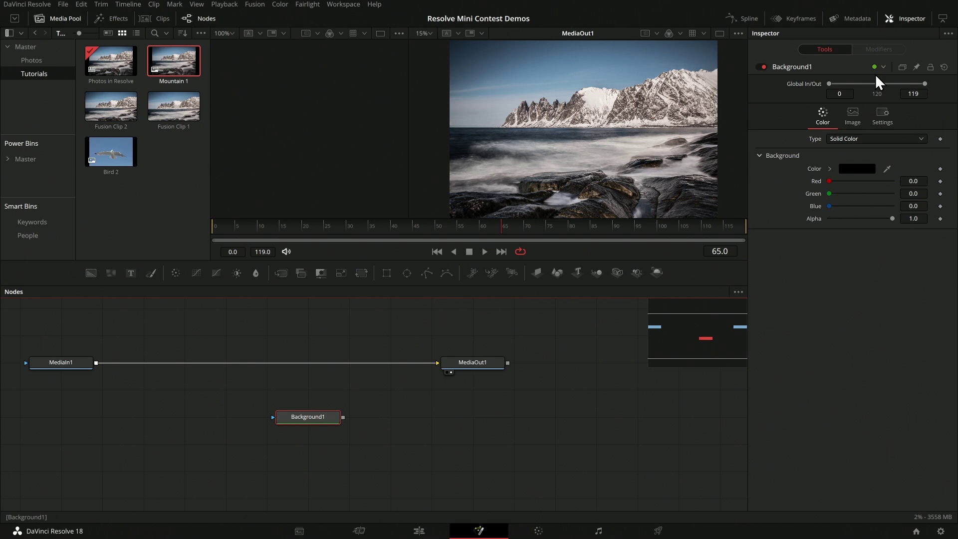
left_click(854, 115)
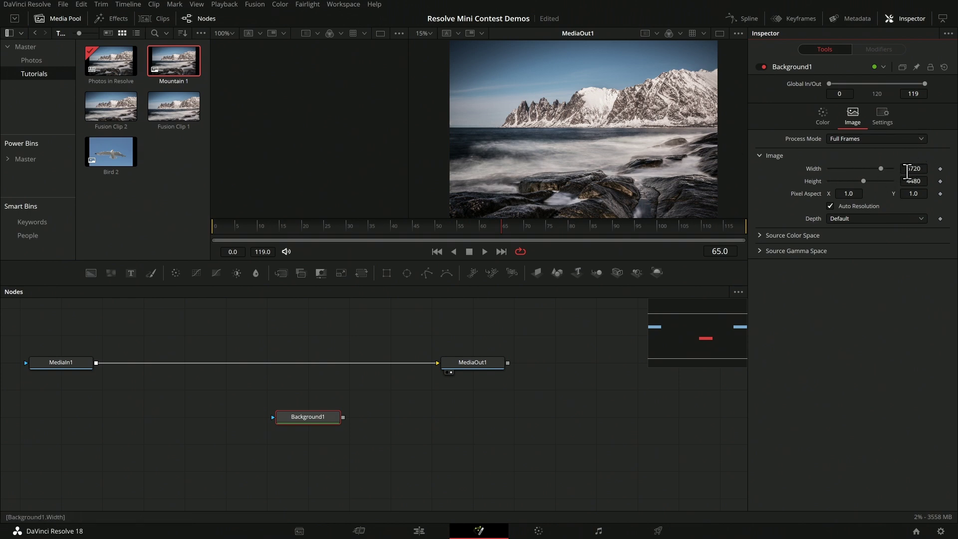
mouse_move(628, 100)
left_mouse_down()
mouse_move(614, 122)
mouse_move(619, 114)
left_mouse_up()
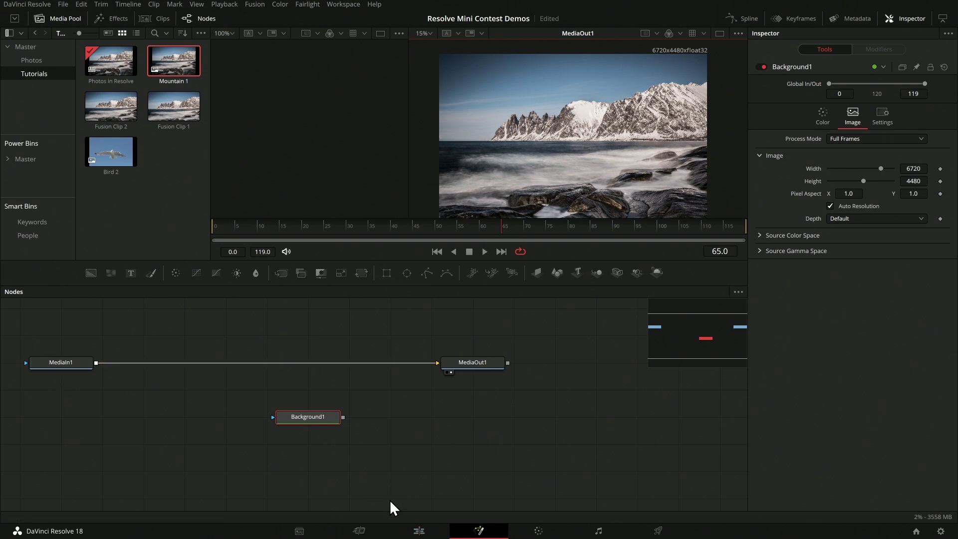
left_click(420, 530)
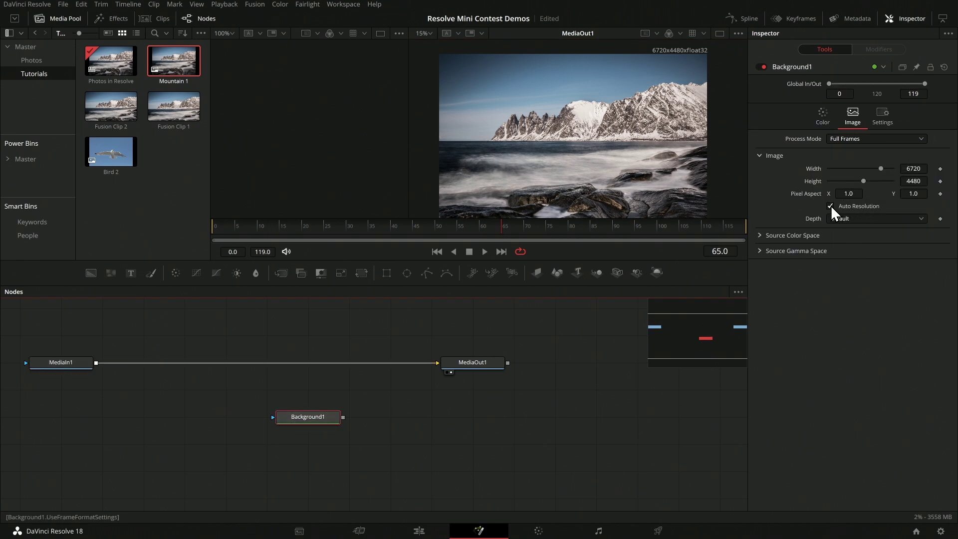
Turn off Auto Resolution on Background1 and enter a width of 1920
left_click(830, 206)
double_click(913, 168)
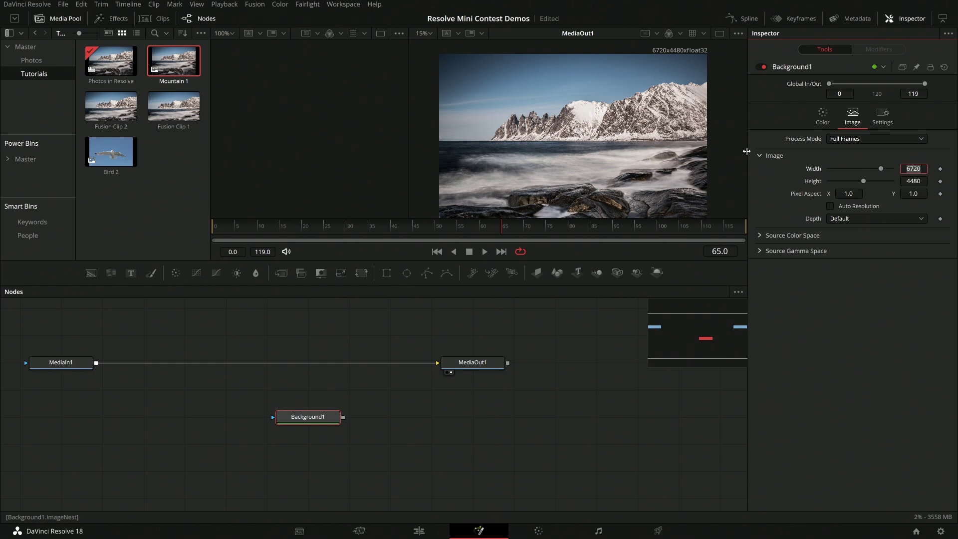
type("192")
key("Tab")
Add Merge1 after Background1 with the mountain as foreground, sized to about 0.305
type("10")
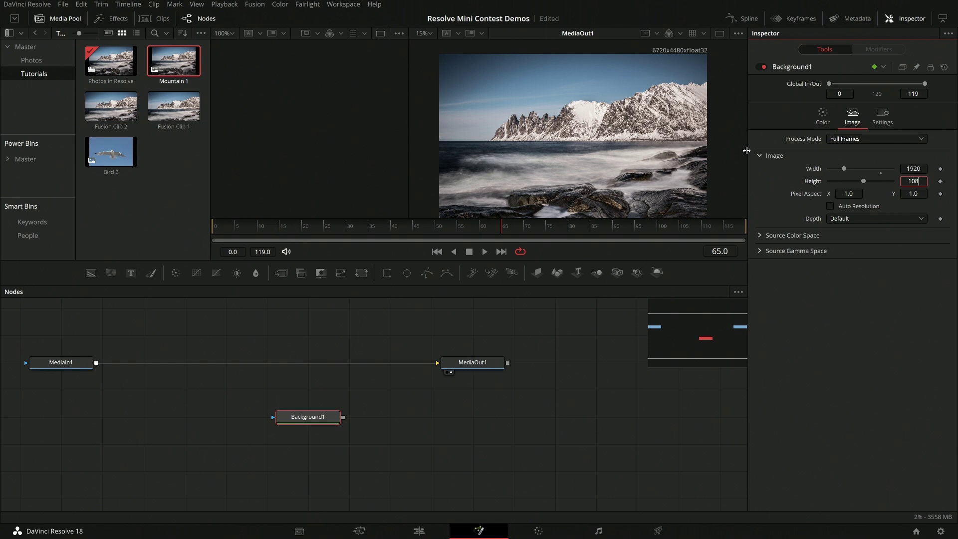
left_click(283, 273)
left_click_drag(425, 364, 361, 418)
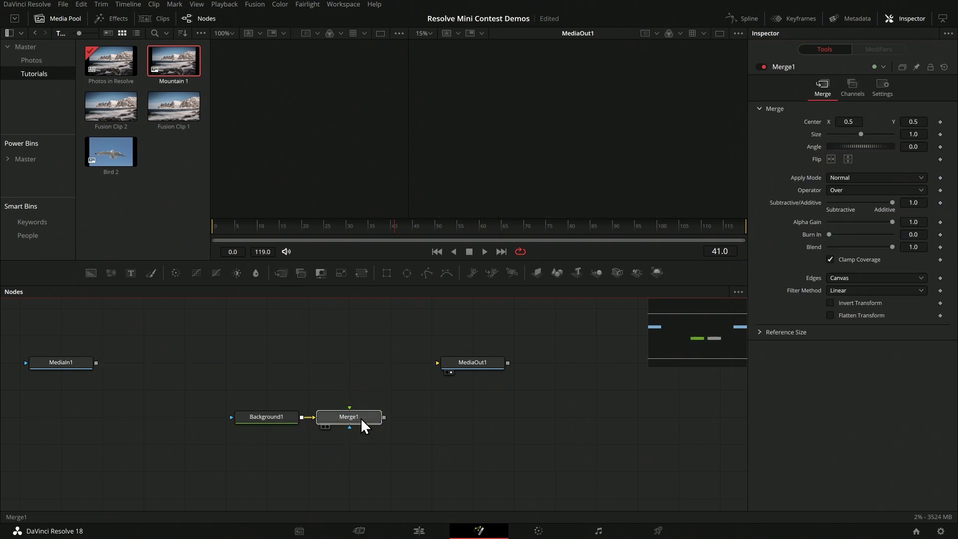
left_click_drag(97, 363, 481, 414)
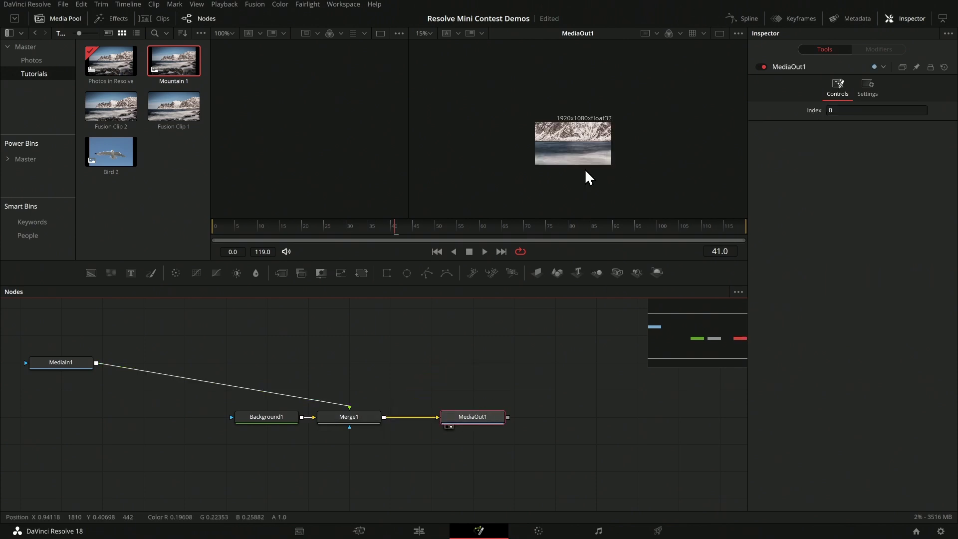
left_click(344, 418)
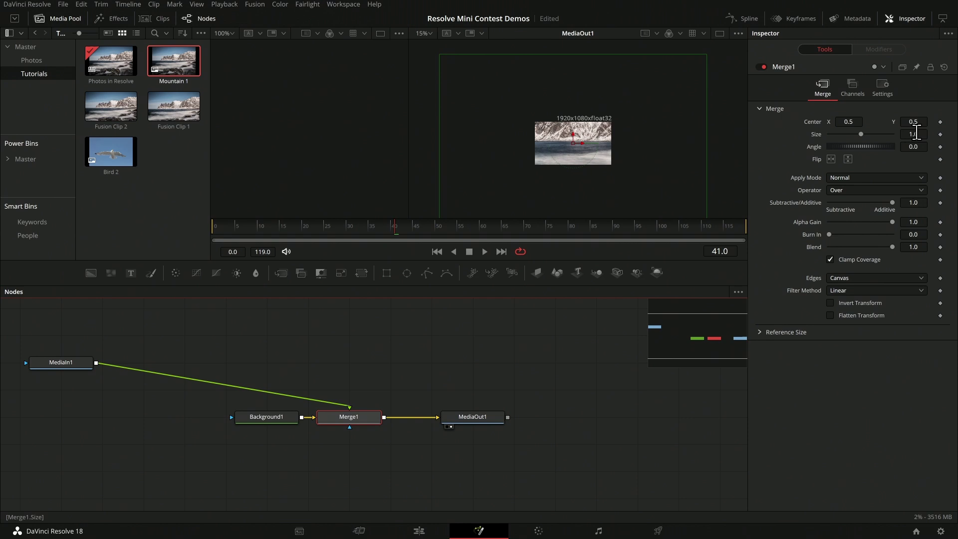
left_click_drag(916, 134, 579, 142)
left_click_drag(913, 134, 909, 134)
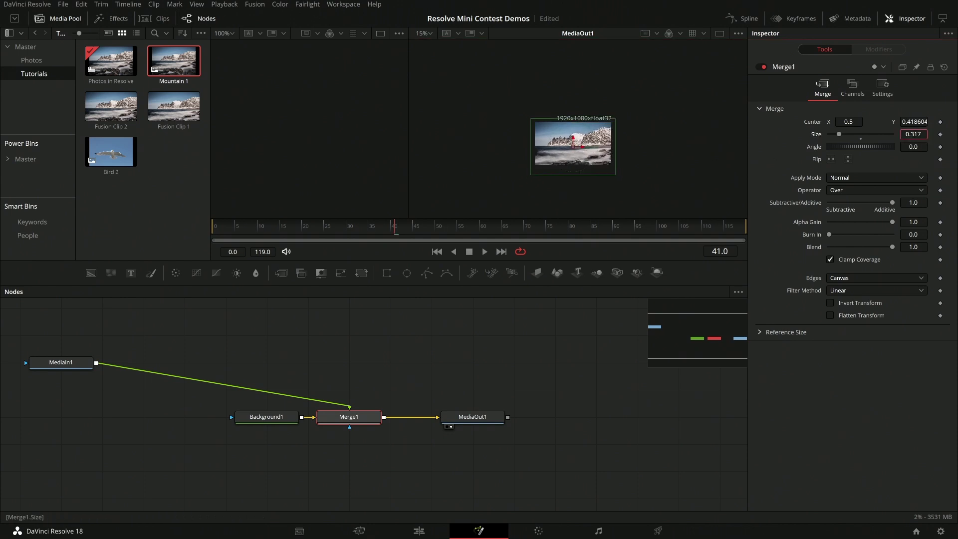
Rename the MediaIn1 node to 'Mountains' and reselect Merge1 at a later frame
left_click(423, 418)
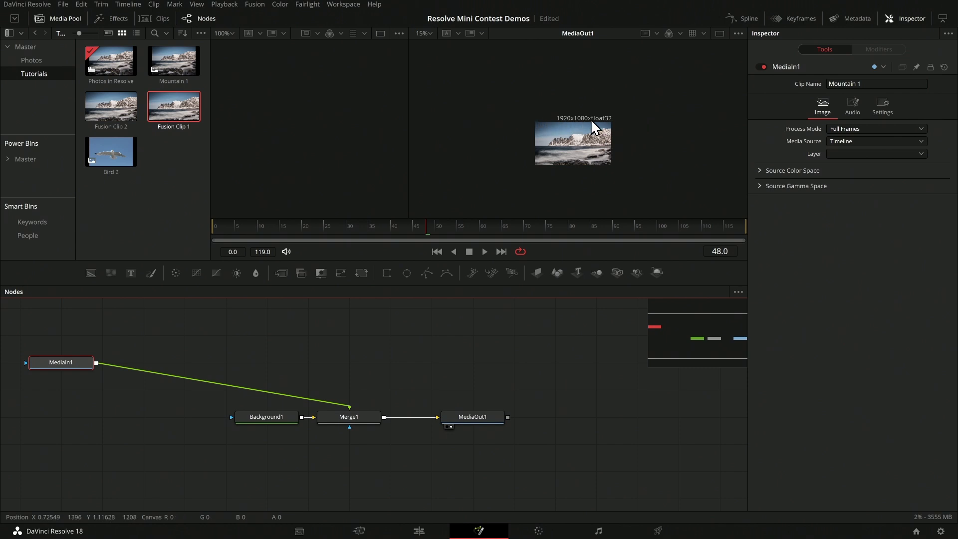
scroll(588, 119, "up", 3)
scroll(583, 125, "up", 1)
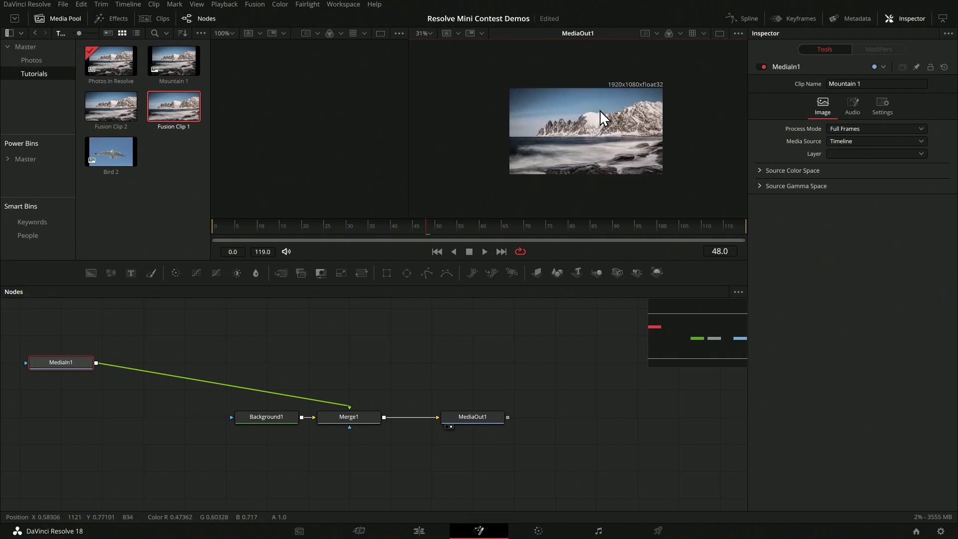
key("F2")
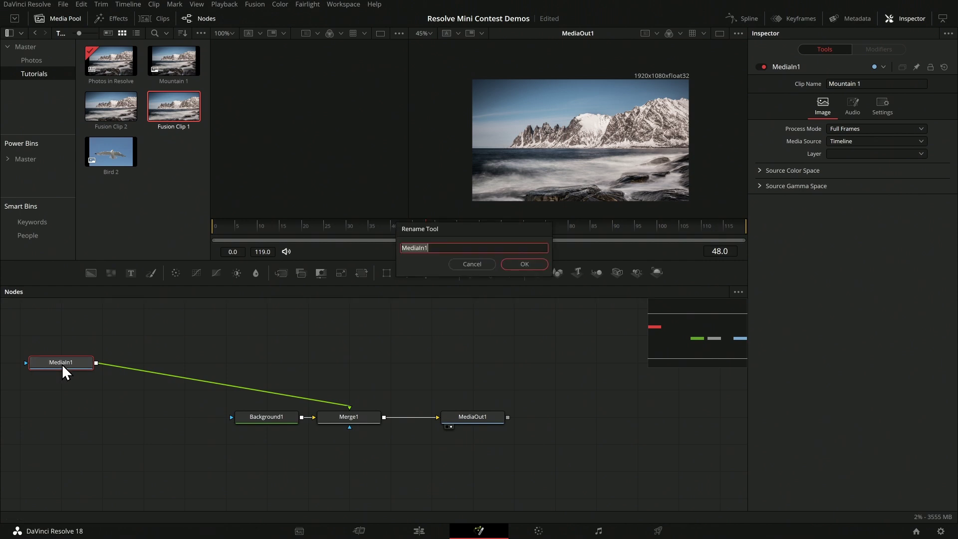
type("Mountains")
key("Return")
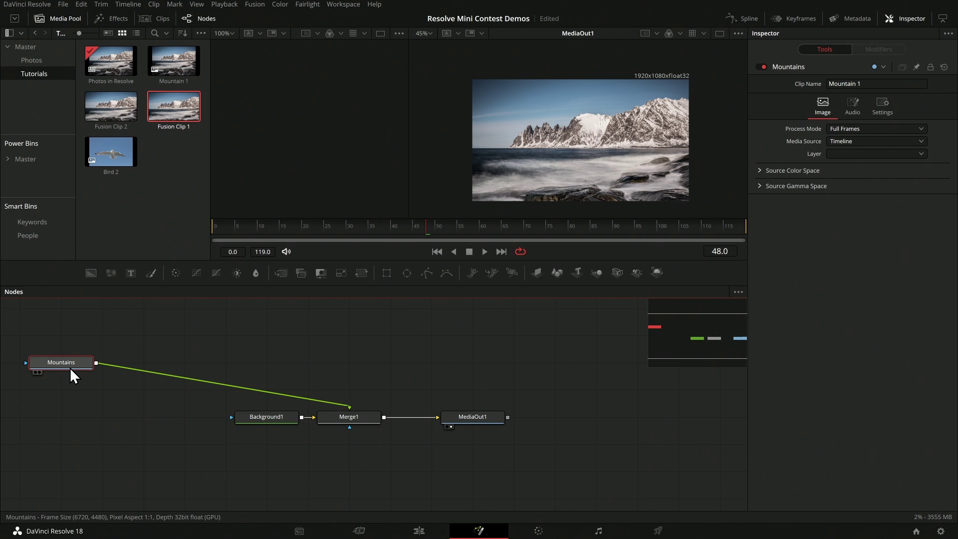
left_click(353, 419)
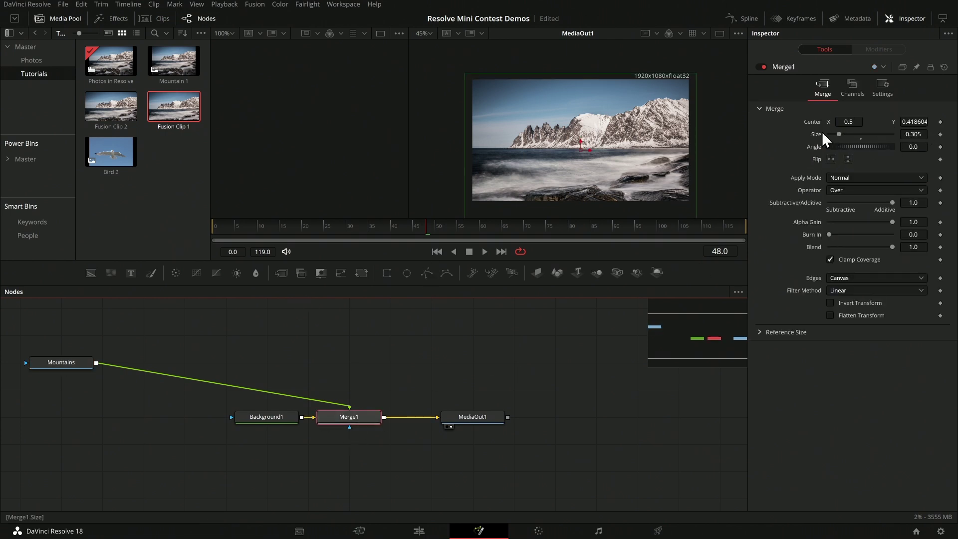
left_click(691, 225)
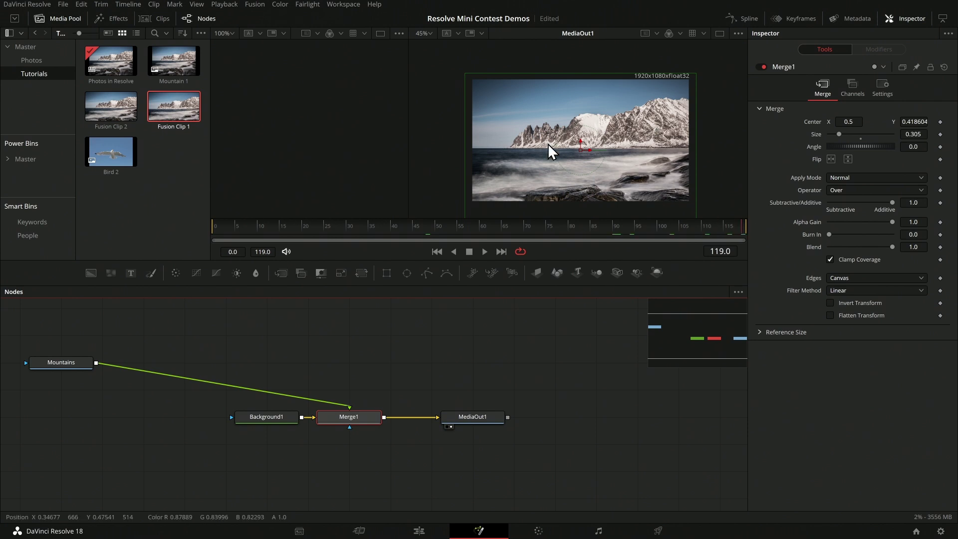
Insert a Transform between Mountains and Merge1 and rename it 'Transform_Zoom'
left_click(361, 272)
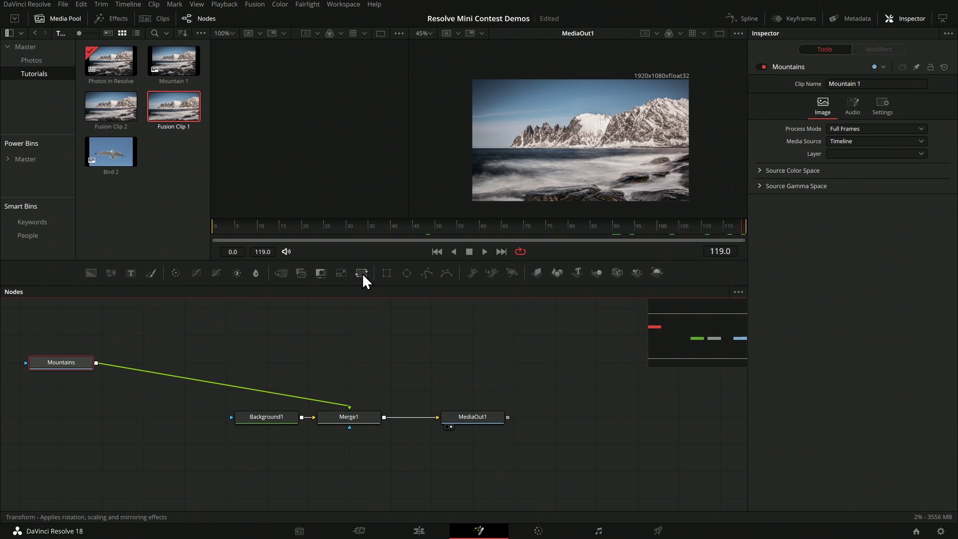
left_click_drag(167, 363, 368, 372)
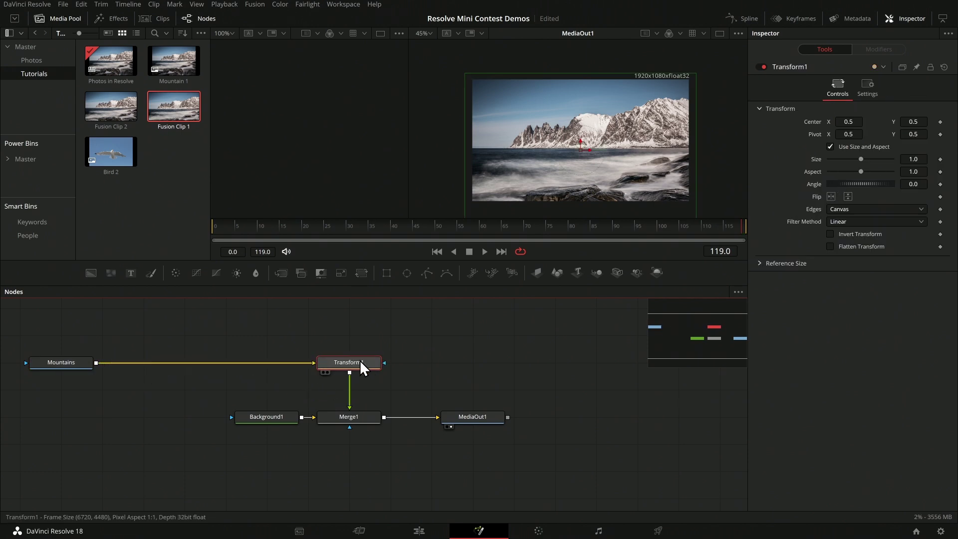
key("F2")
key("BackSpace")
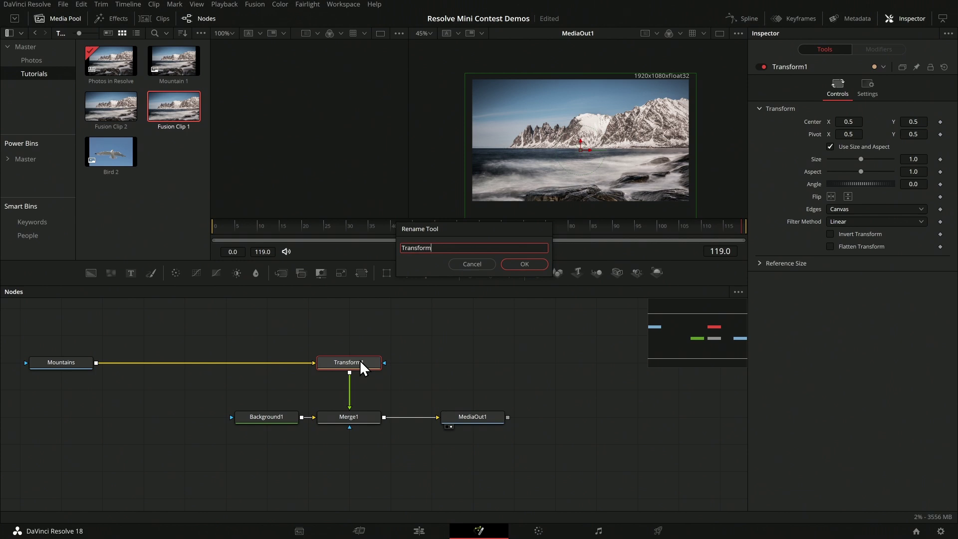
type("_Zoom")
key("Return")
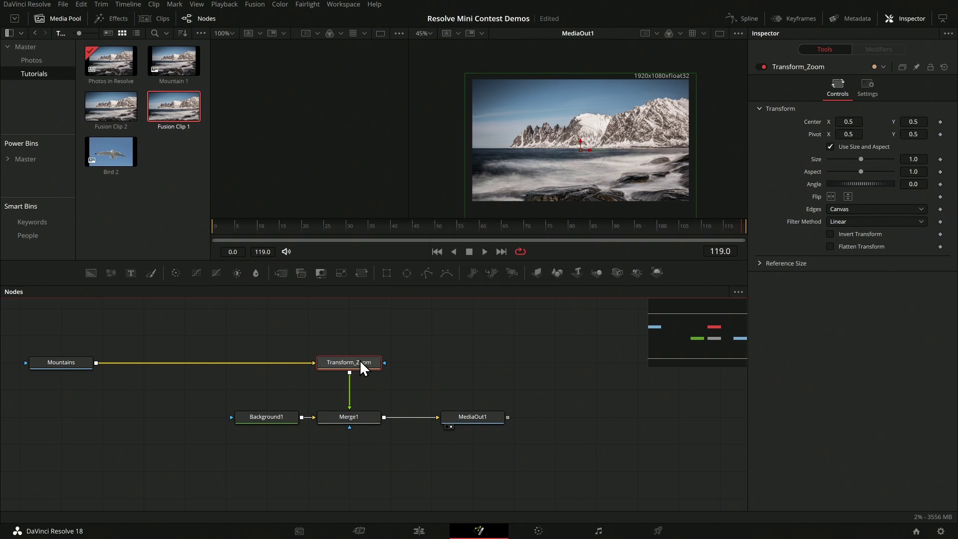
Pivot the zoom on the peaks (X 0.477) and keyframe Size 1.0 at frame 0 and 5.0 at frame 119
left_click_drag(228, 227, 164, 231)
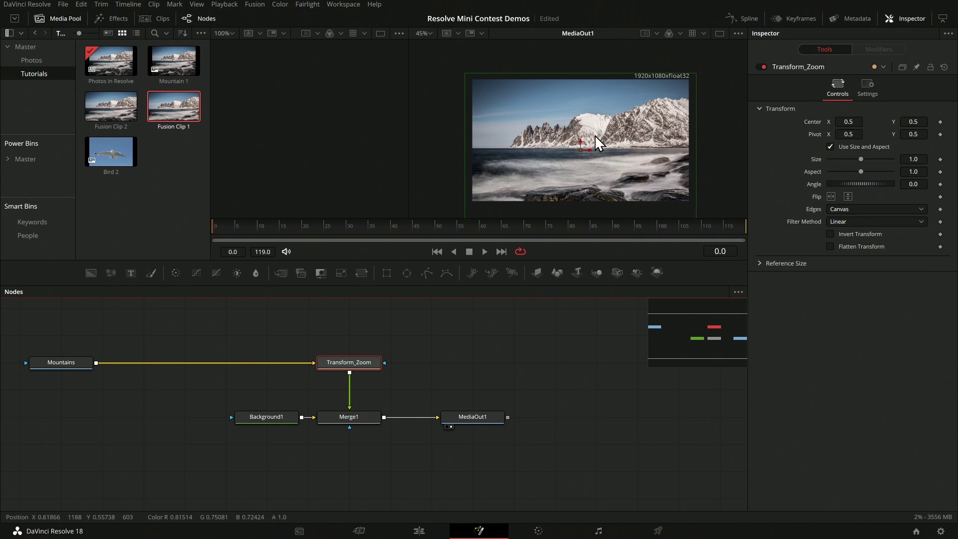
left_click(848, 134)
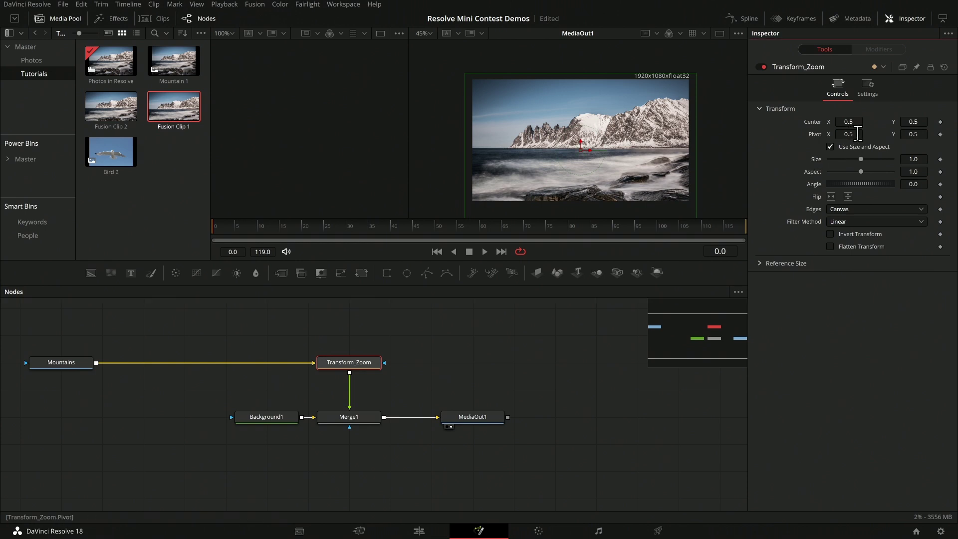
type("0.477")
left_click_drag(564, 154, 551, 135)
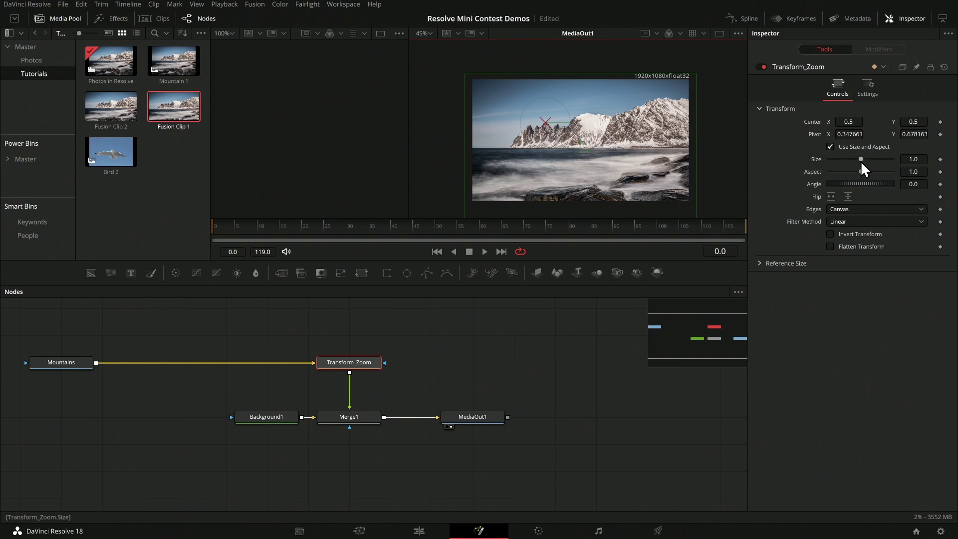
mouse_move(860, 160)
left_mouse_down()
mouse_move(925, 154)
mouse_move(823, 151)
mouse_move(900, 150)
mouse_move(861, 149)
left_mouse_up()
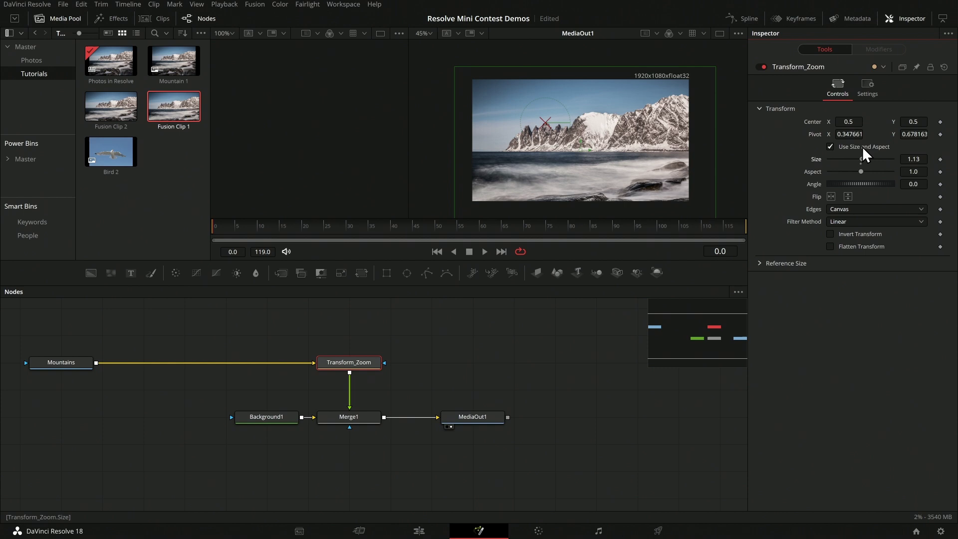
left_click_drag(862, 159, 863, 160)
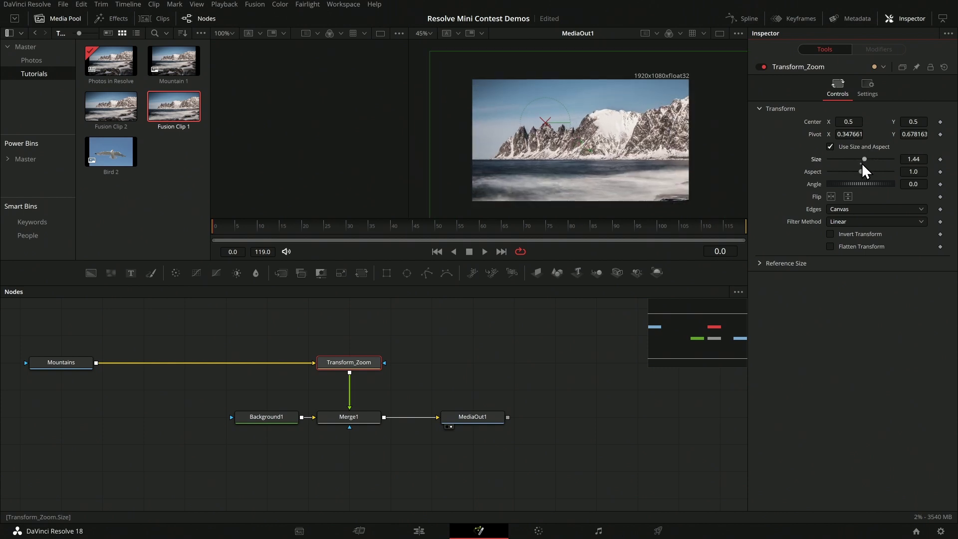
double_click(862, 164)
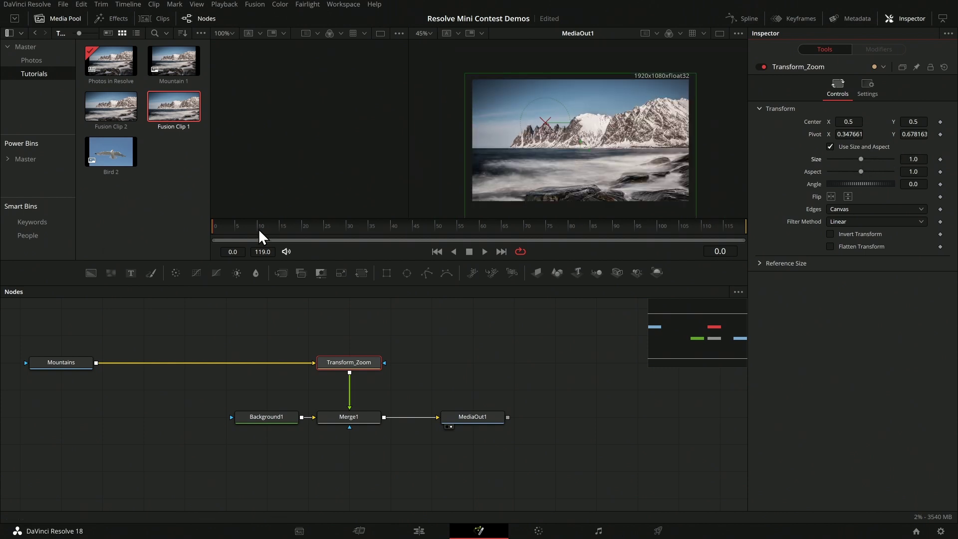
left_click(940, 159)
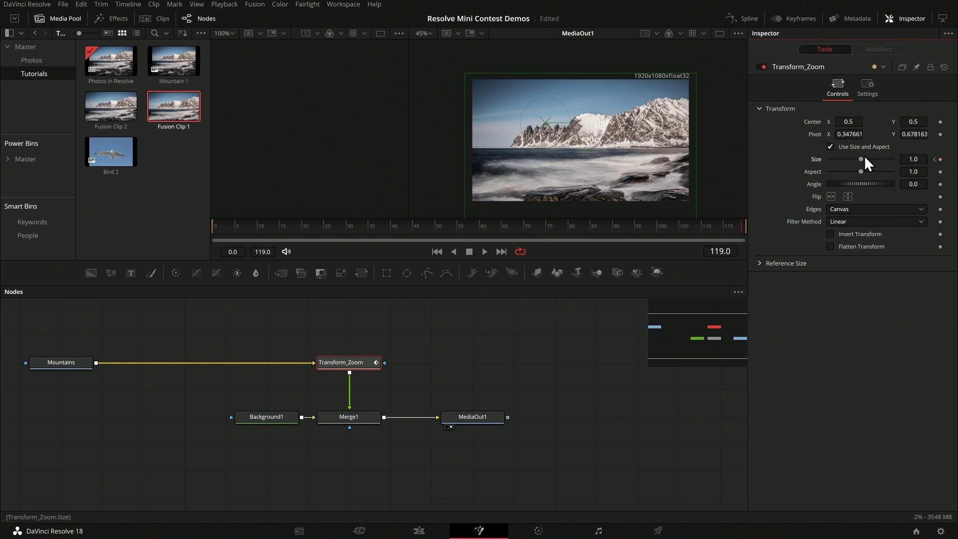
left_click_drag(865, 158, 904, 163)
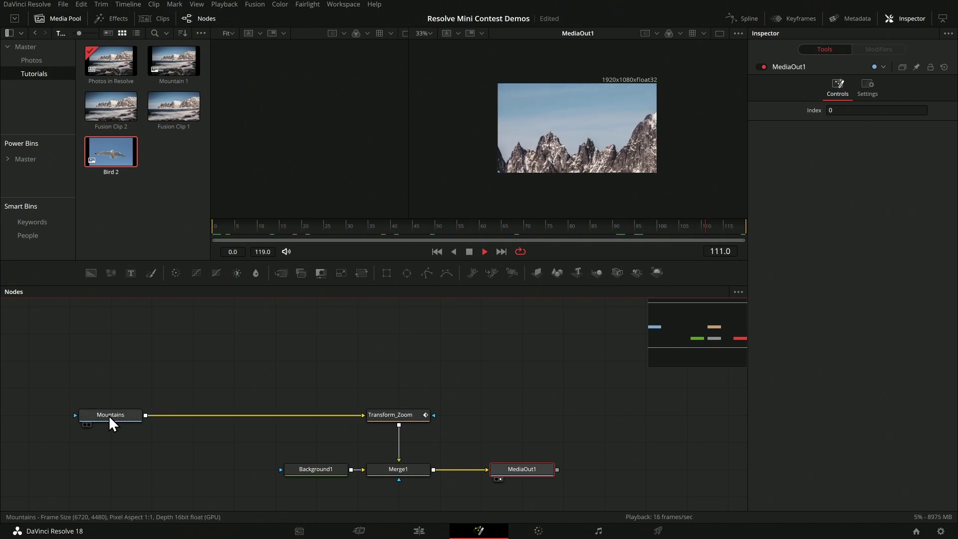
Stop playback, add the Bird 2 clip as a node, and show it in the left viewer
mouse_move(109, 419)
key("space")
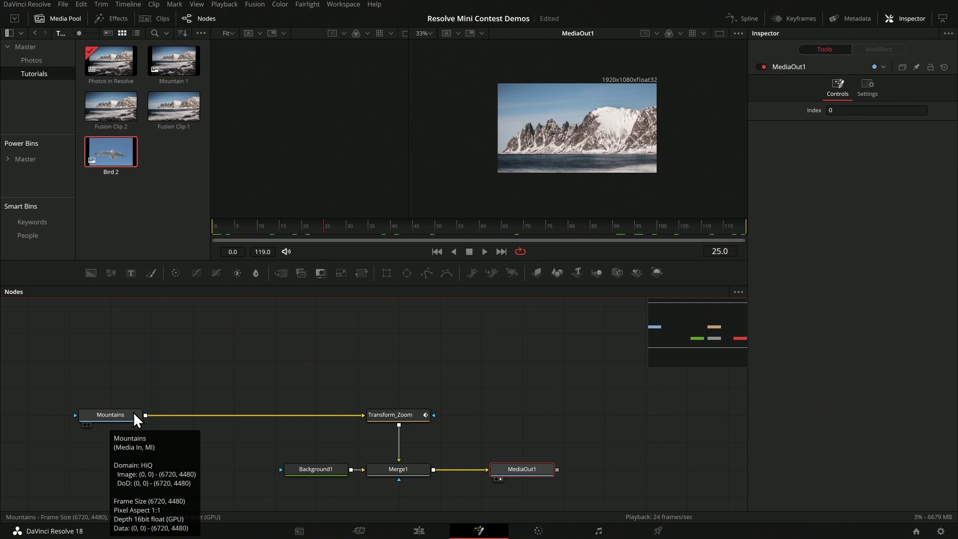
left_click(410, 415)
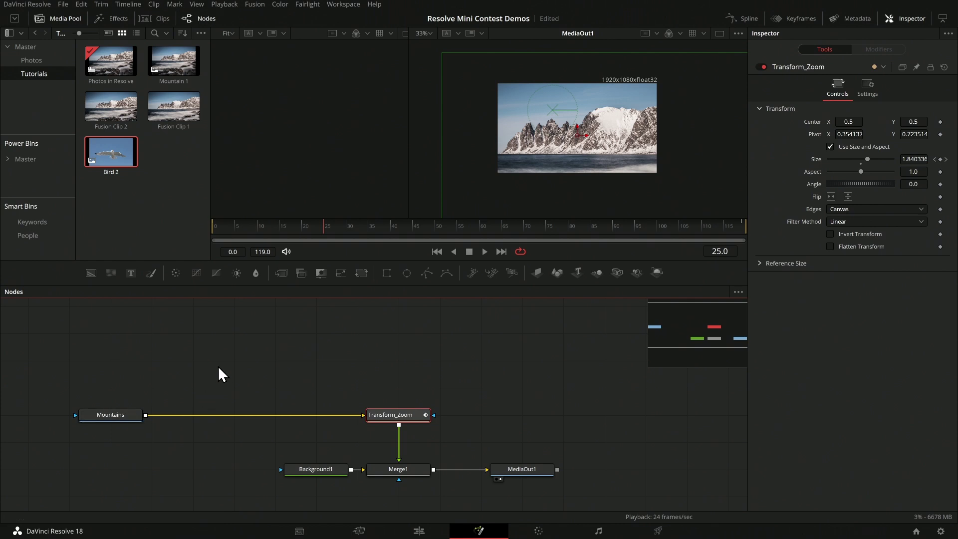
left_click_drag(112, 148, 137, 334)
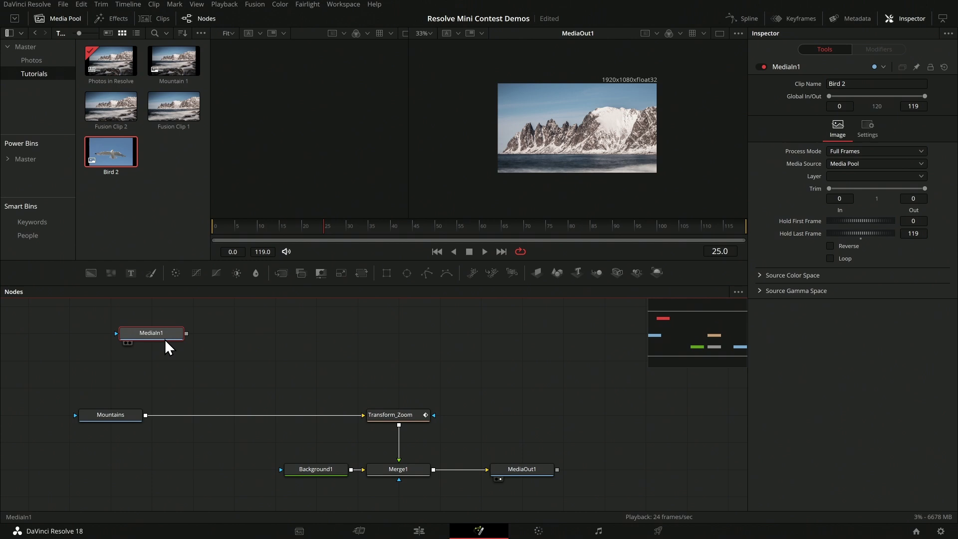
key("1")
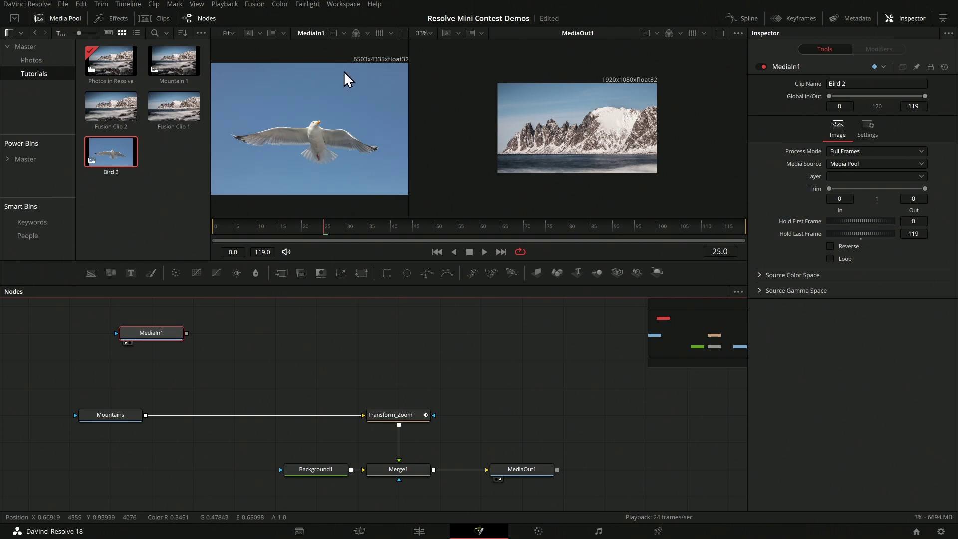
left_click_drag(414, 231, 758, 235)
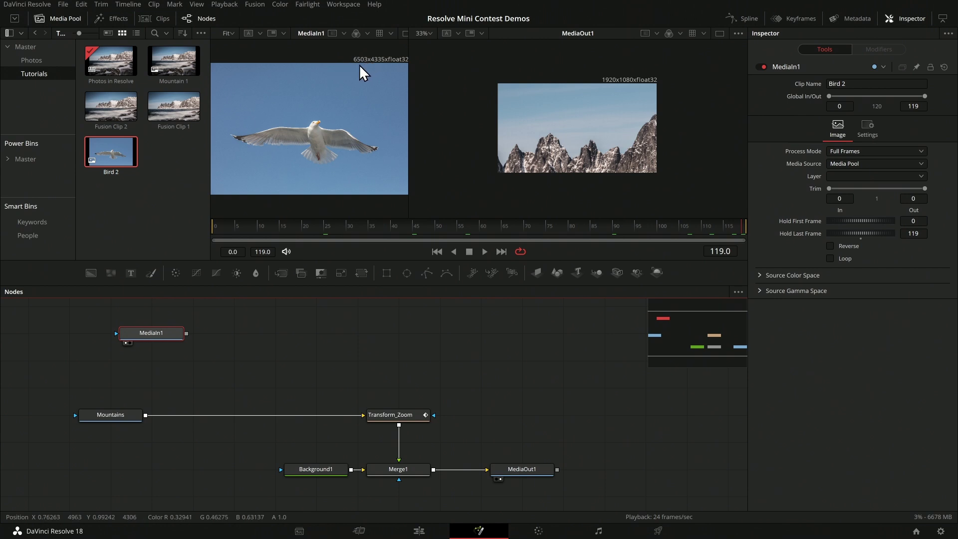
Rename the Bird 2 media node to 'Bird'
key("F2")
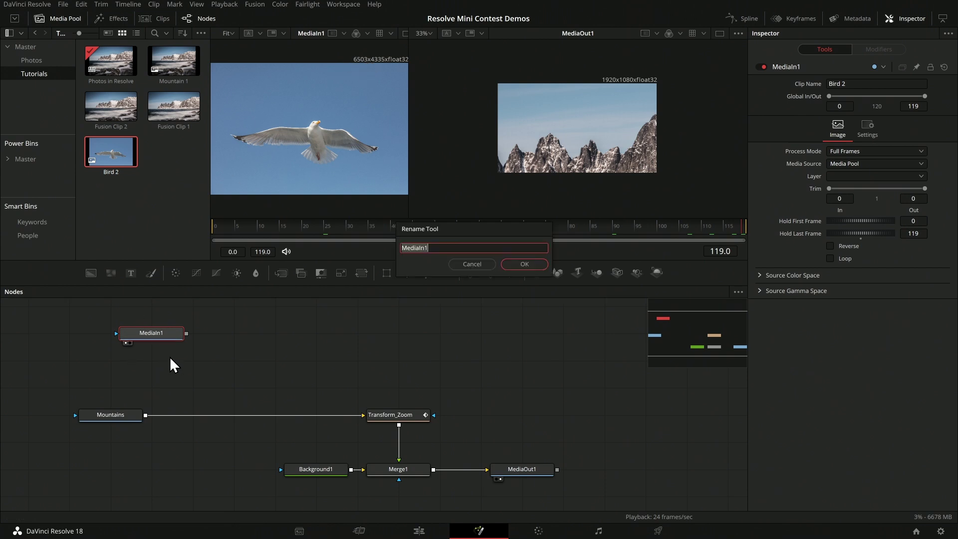
type("Bird")
key("Return")
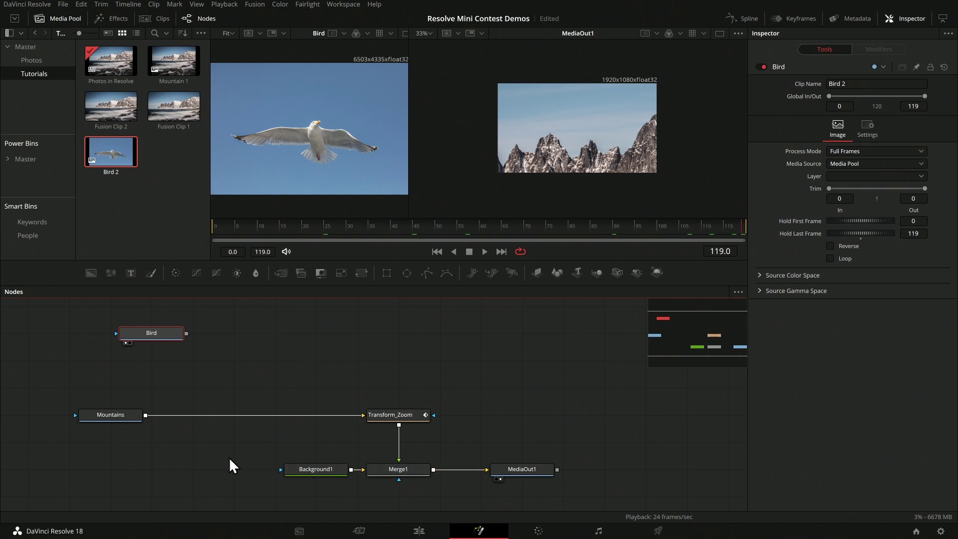
Paste copies of Background1 and Merge1 beside Bird, wire Bird in, and set size 0.381
left_click_drag(224, 455, 433, 471)
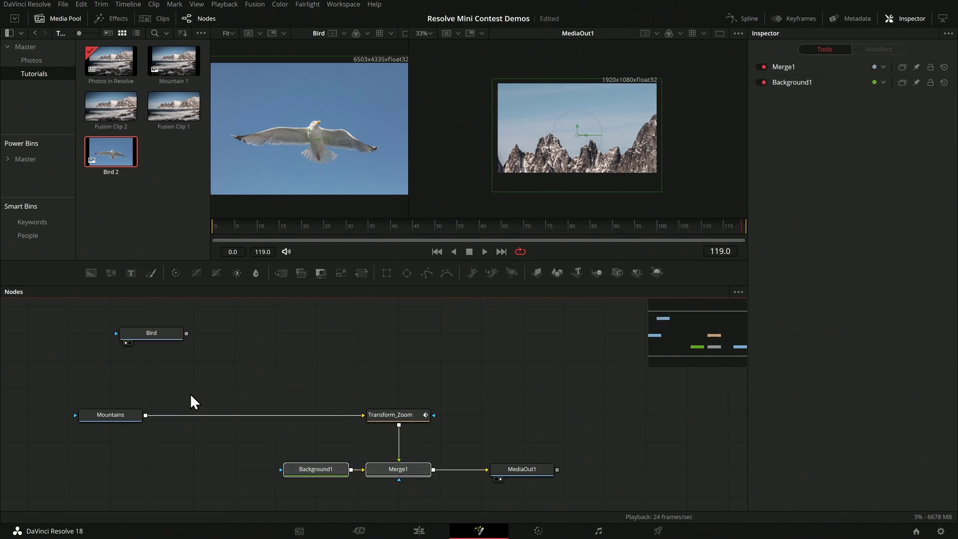
key("ctrl+v")
left_click_drag(187, 331, 234, 351)
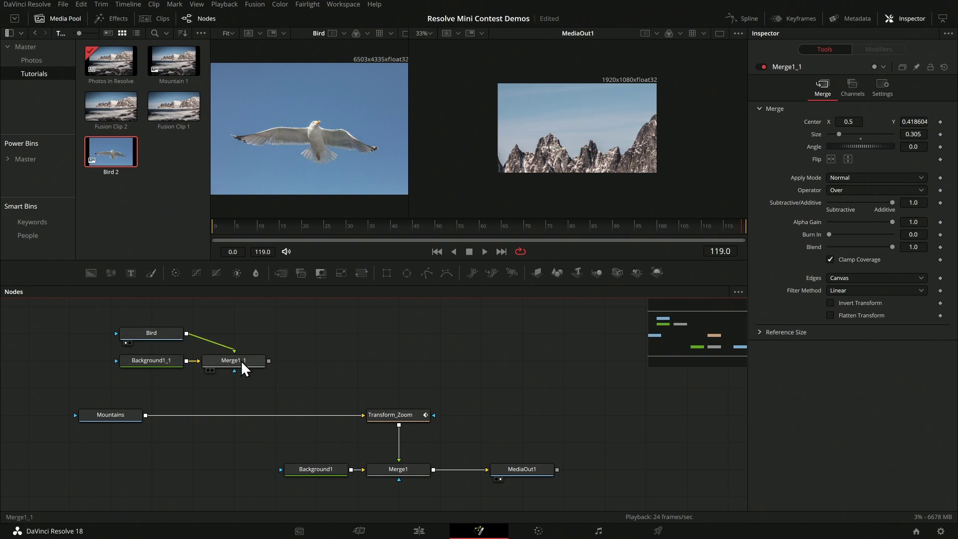
left_click(242, 360)
key("2")
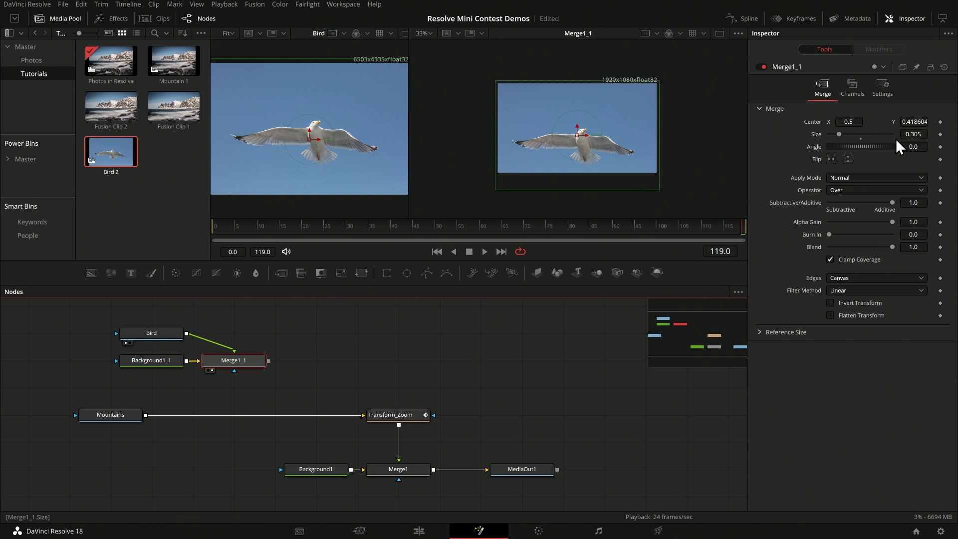
left_click_drag(897, 140, 914, 139)
left_click_drag(562, 134, 583, 135)
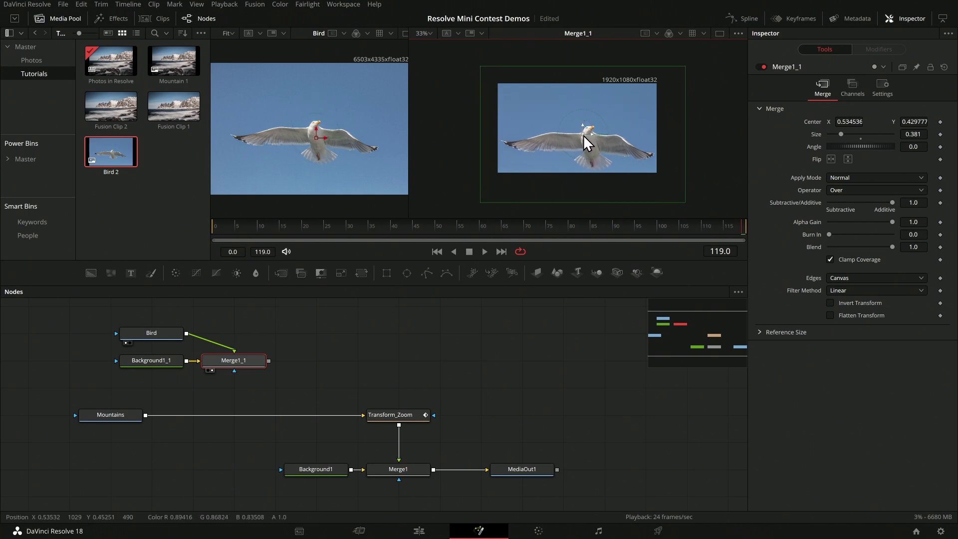
Set Background1_1's height to 580 and move the seagull up toward the top
left_click(148, 359)
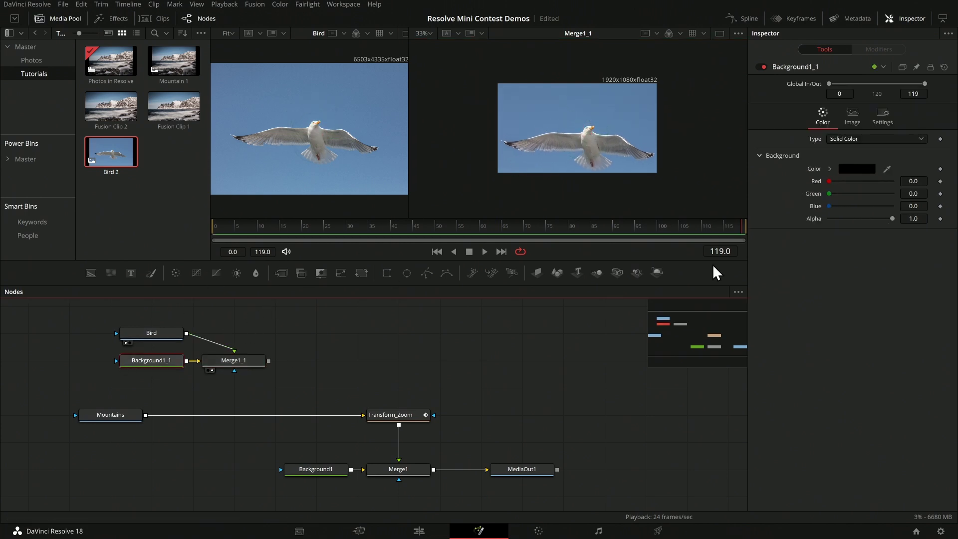
left_click(855, 118)
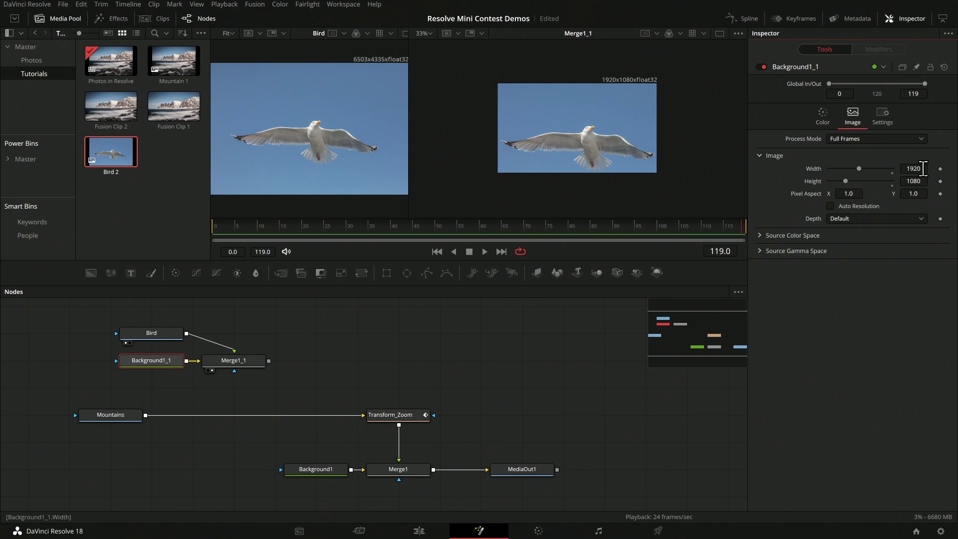
left_click_drag(922, 181, 893, 181)
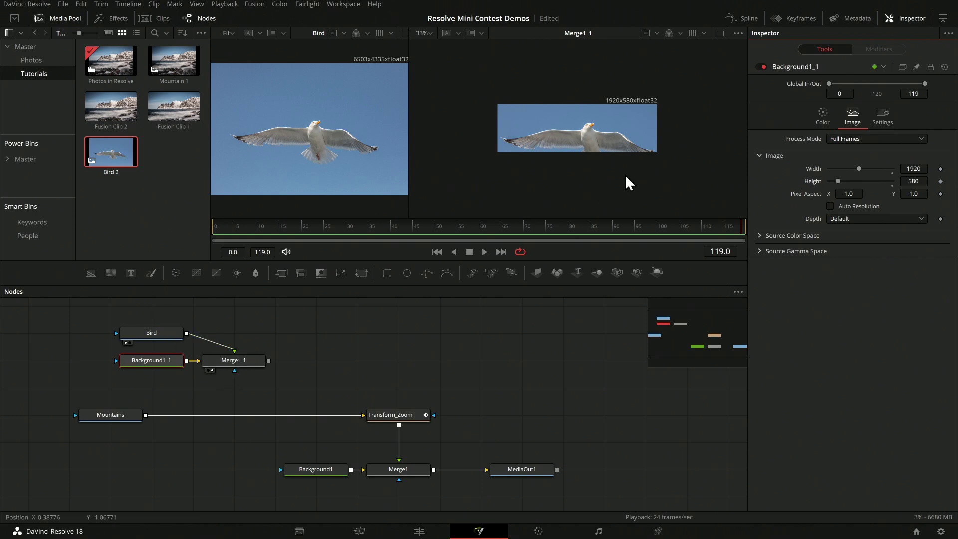
left_click(244, 365)
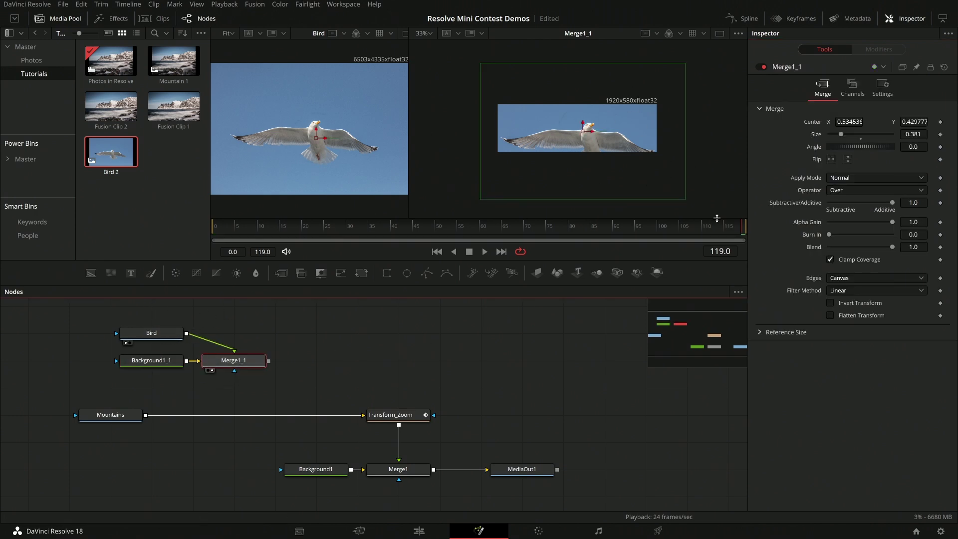
left_click_drag(583, 133, 583, 115)
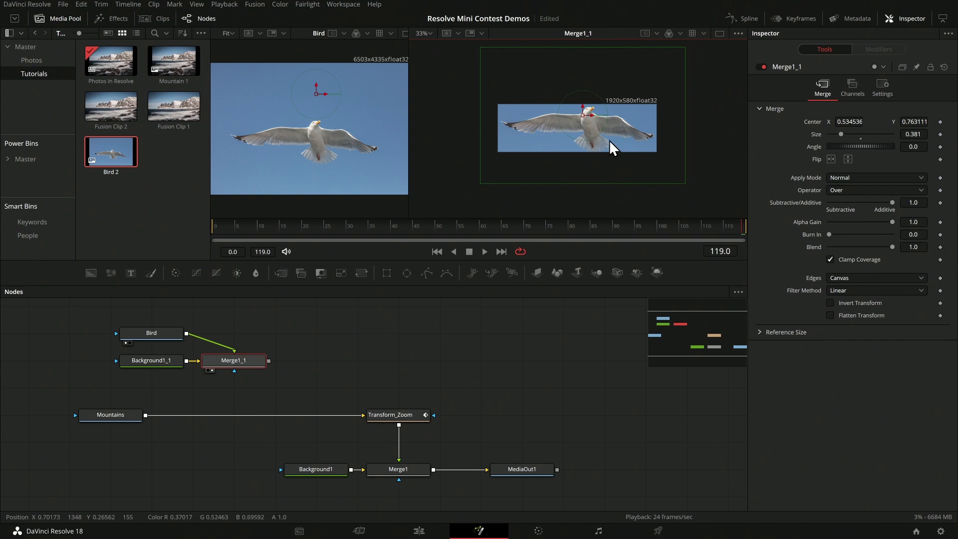
Undo the copied nodes and add a Resize node after Bird, shown in the right viewer
key("ctrl+z")
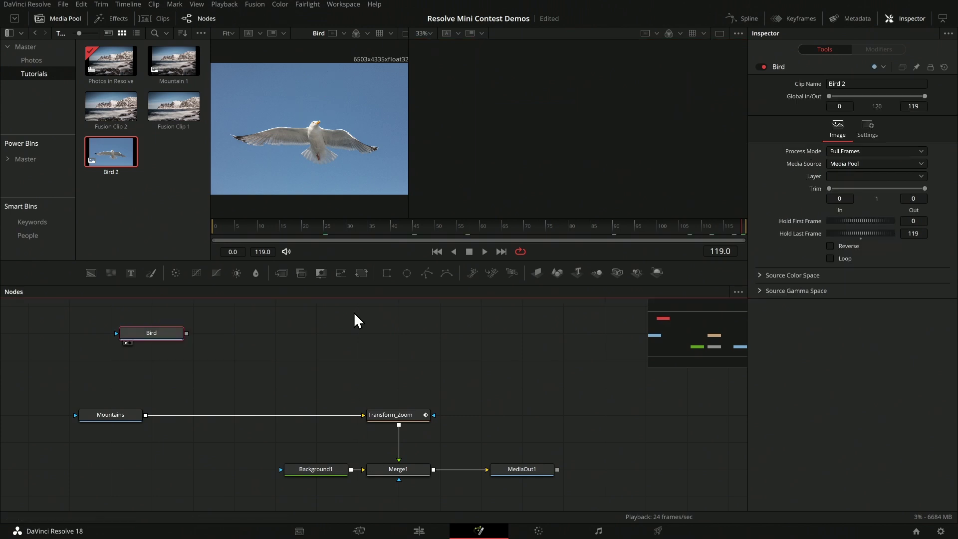
left_click(341, 273)
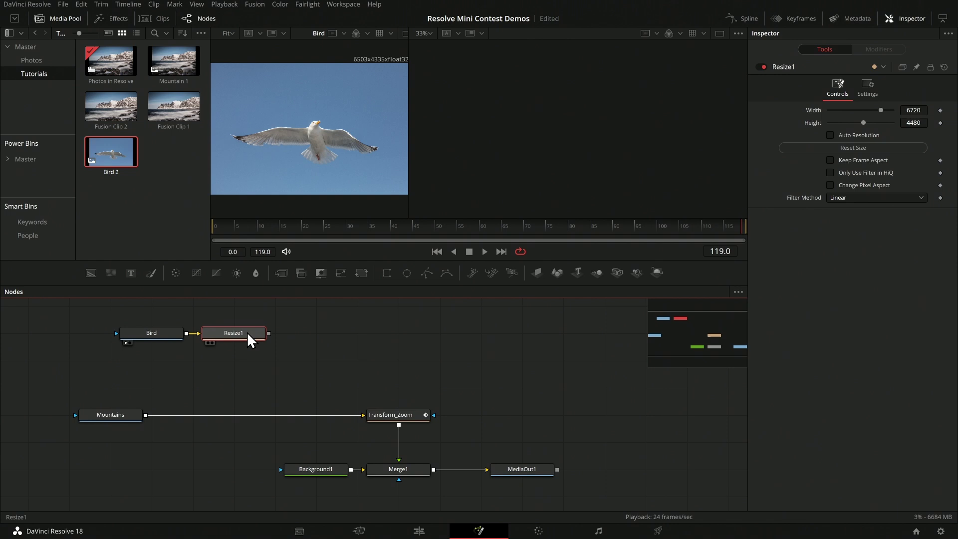
left_click_drag(247, 331, 294, 331)
key("2")
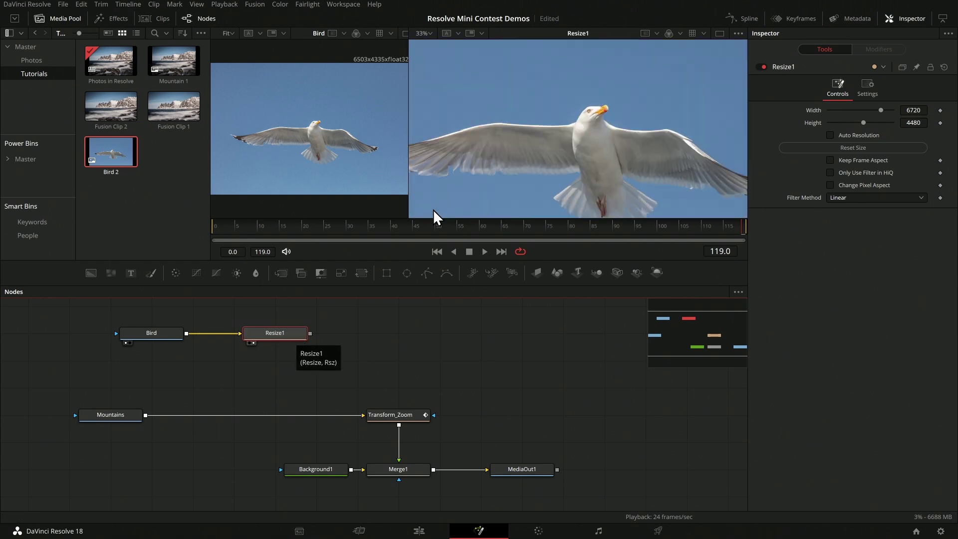
scroll(618, 109, "down", 3)
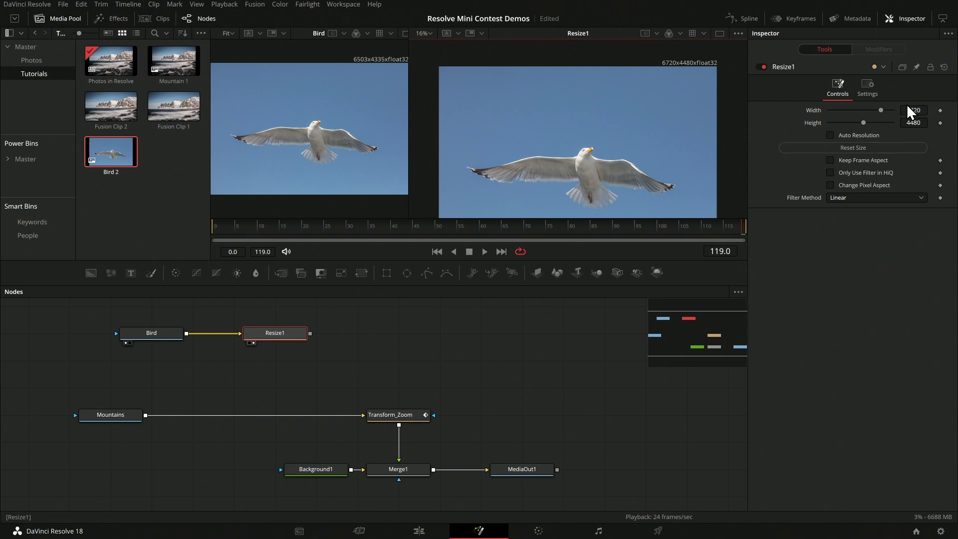
Enable Keep Frame Aspect, reset the size, and set a quarter width for 1626x1084
left_click_drag(881, 110, 861, 124)
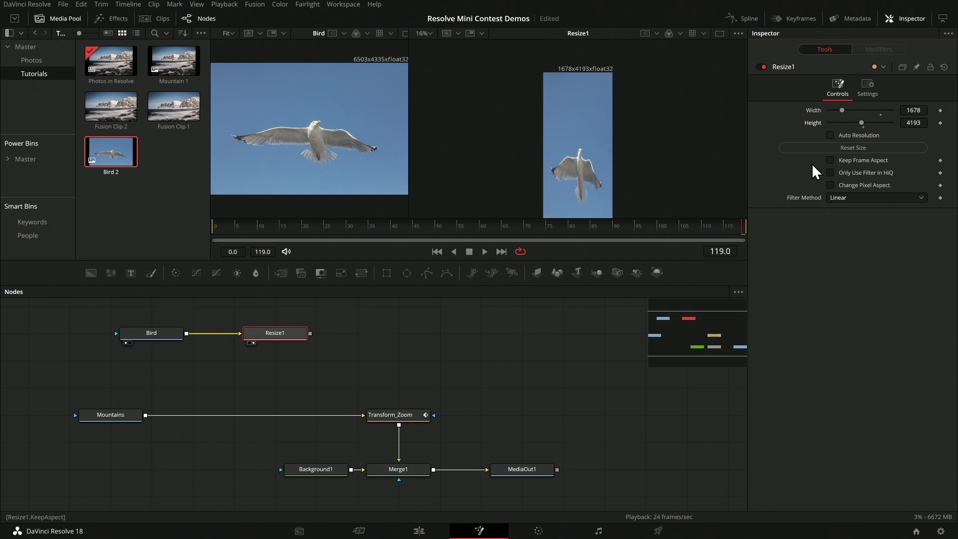
left_click(845, 164)
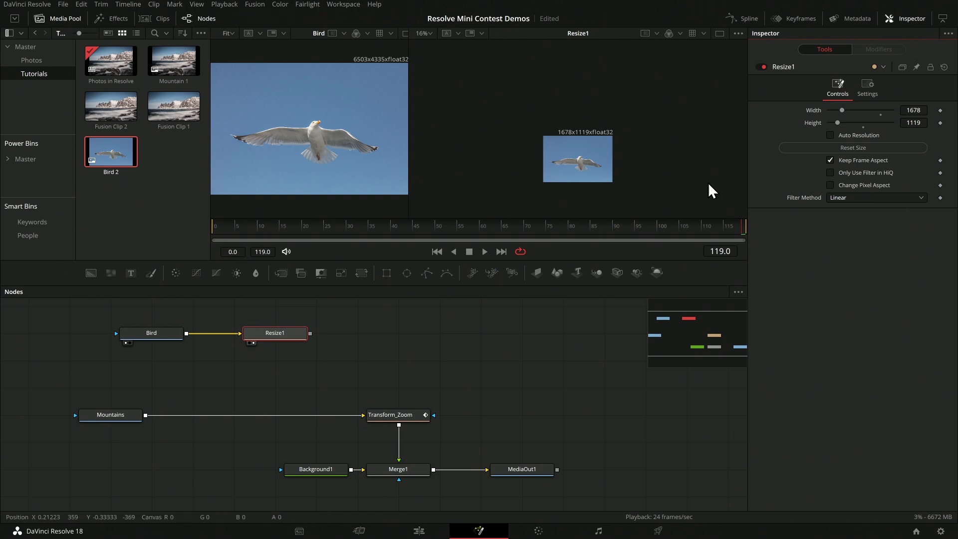
mouse_move(839, 125)
left_mouse_down()
mouse_move(864, 125)
mouse_move(823, 124)
mouse_move(876, 122)
mouse_move(831, 122)
mouse_move(840, 124)
left_mouse_up()
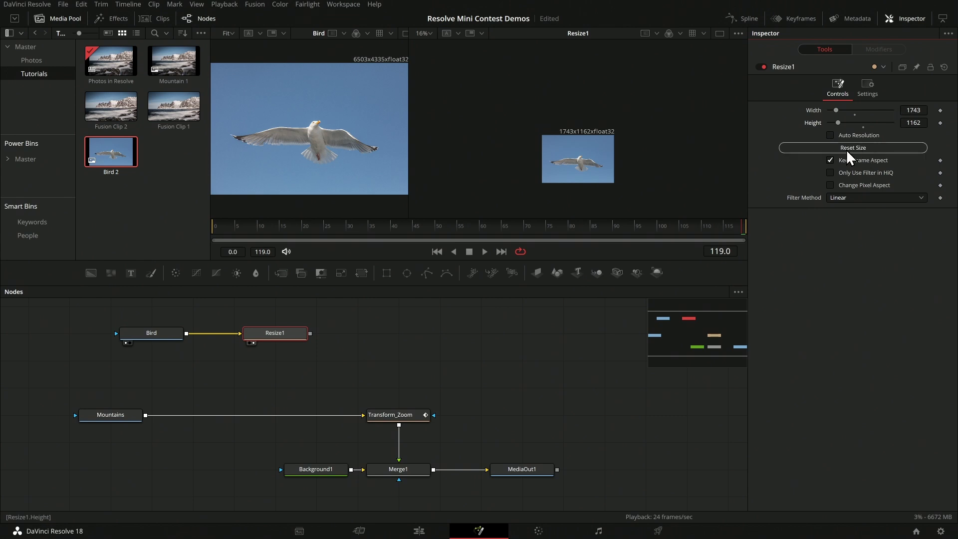
left_click(846, 149)
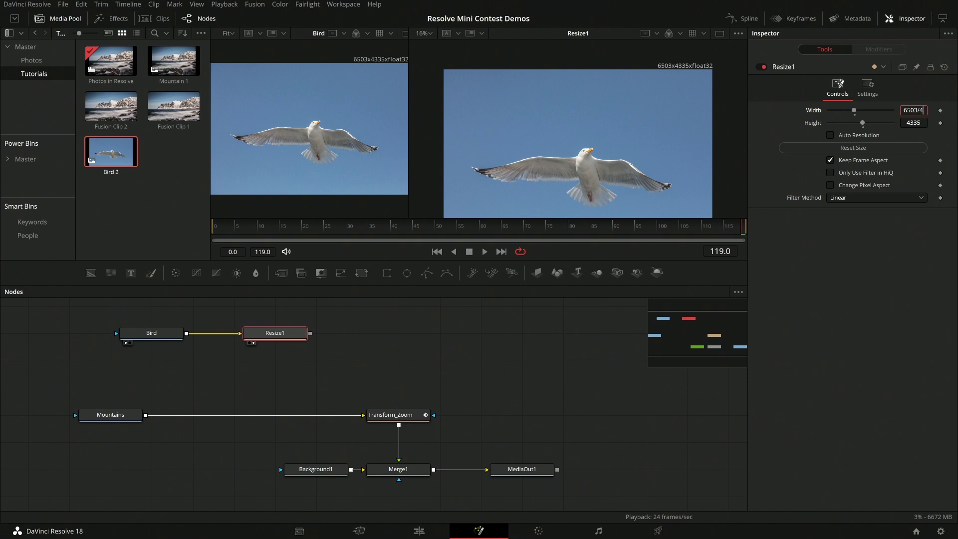
key("Return")
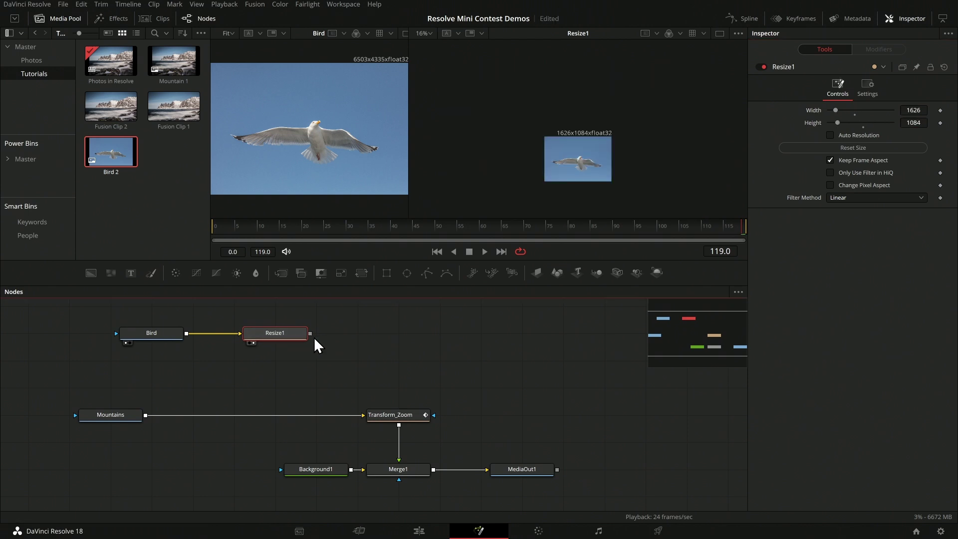
Replace Resize1 with a Scale node after Bird and show it in the second viewer
key("Delete")
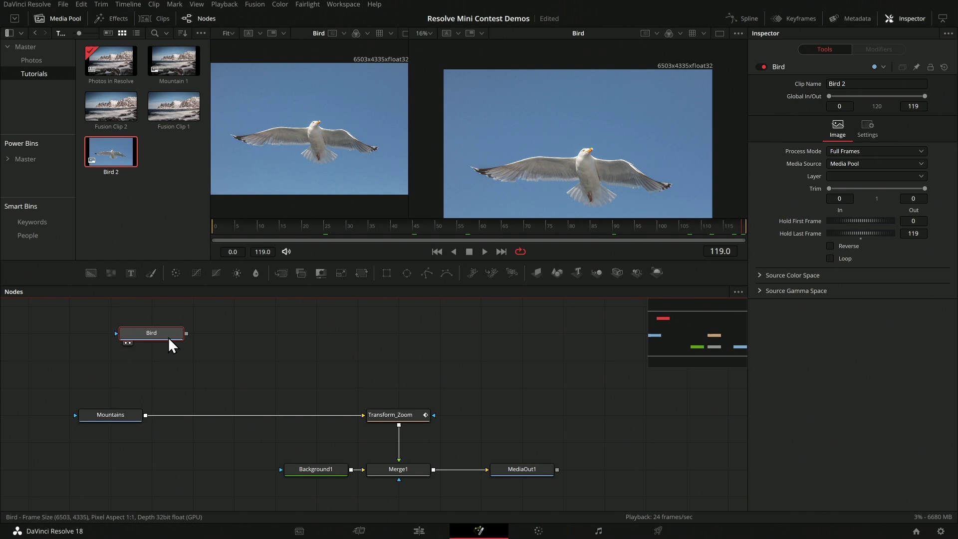
key("shift+space")
type("sca")
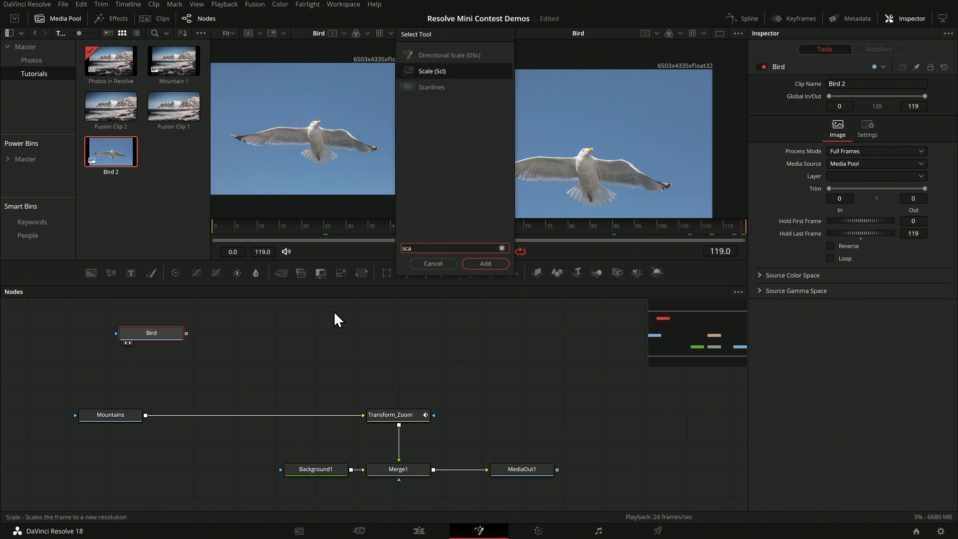
key("Return")
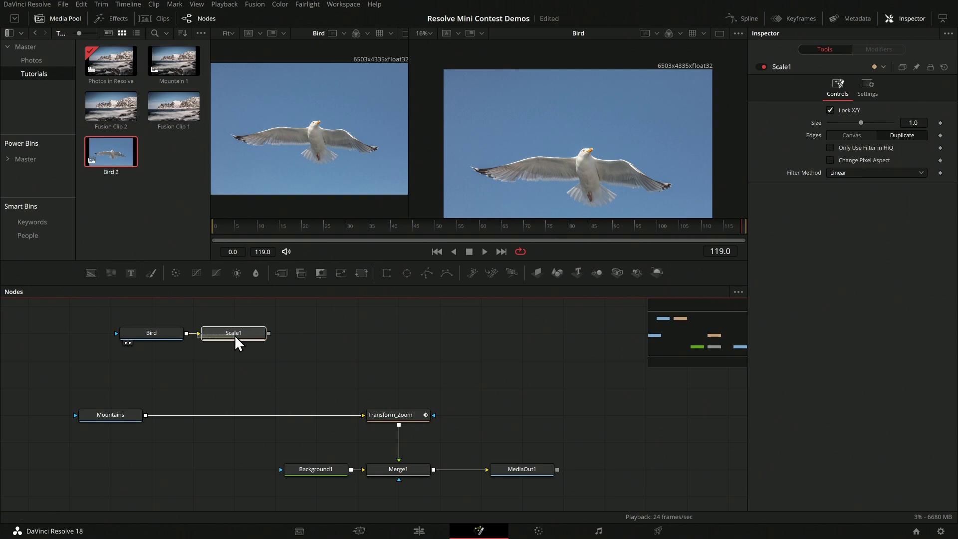
left_click_drag(234, 334, 273, 331)
key("2")
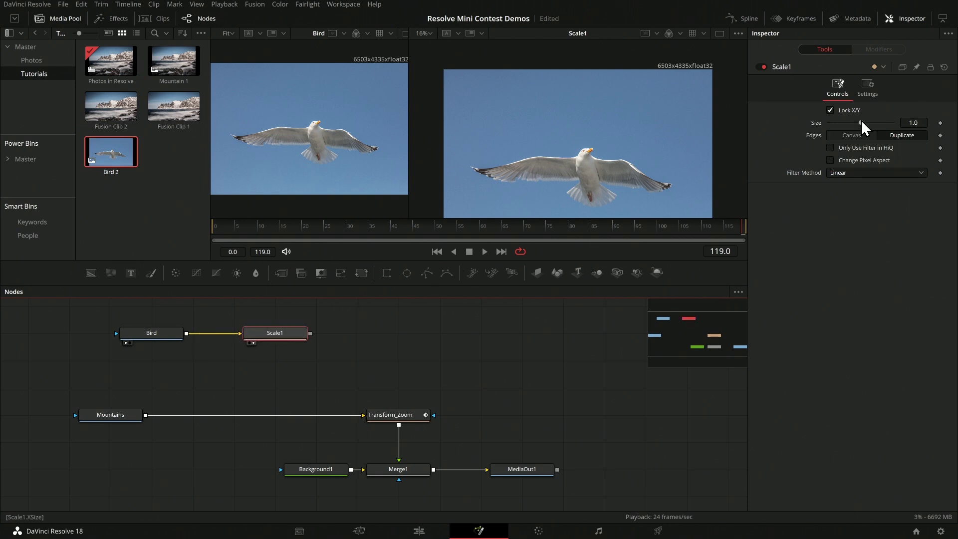
Set Scale1's Size to 0.25
left_click_drag(861, 122, 839, 124)
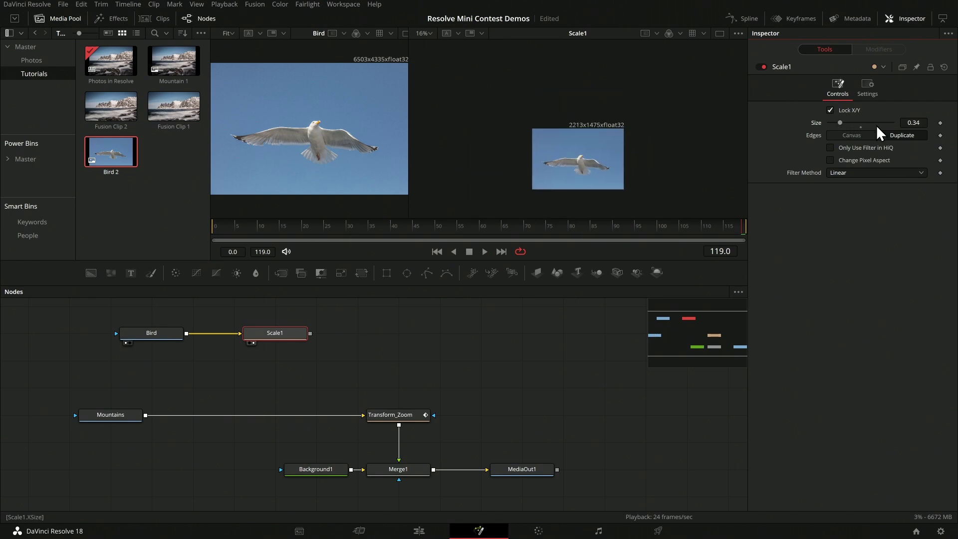
left_click(922, 124)
type(".25")
key("Return")
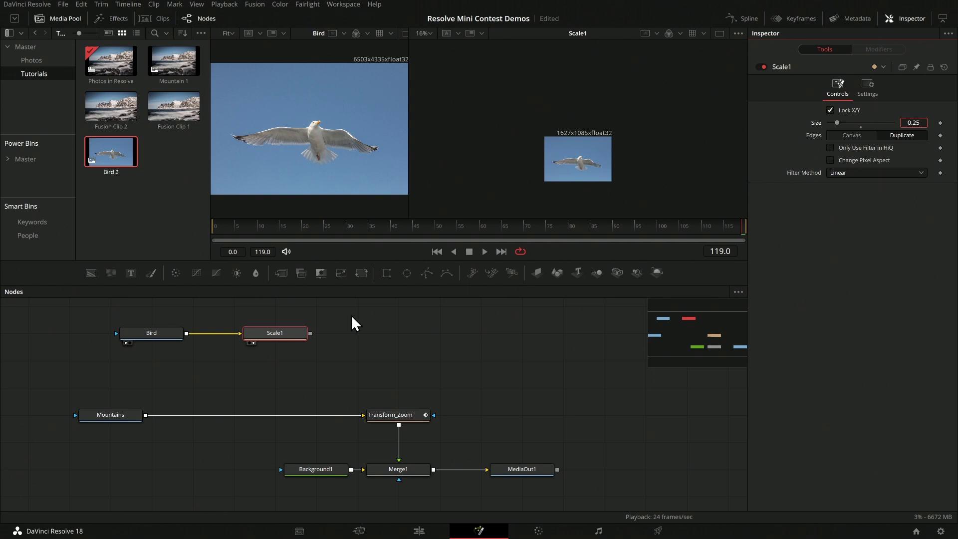
Add a 3D image plane after Scale1 and orbit the 3D view around it
left_click(539, 272)
key("2")
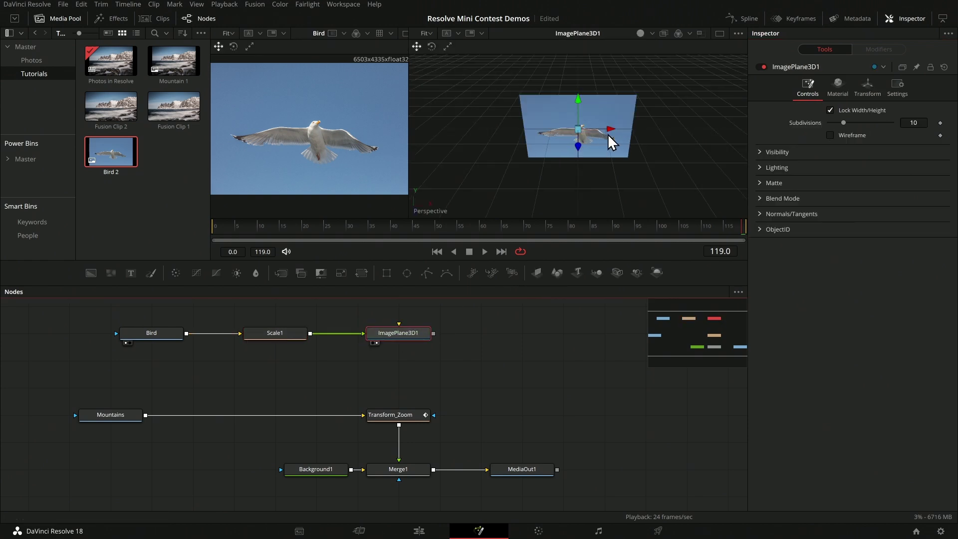
left_click_drag(674, 124, 640, 103)
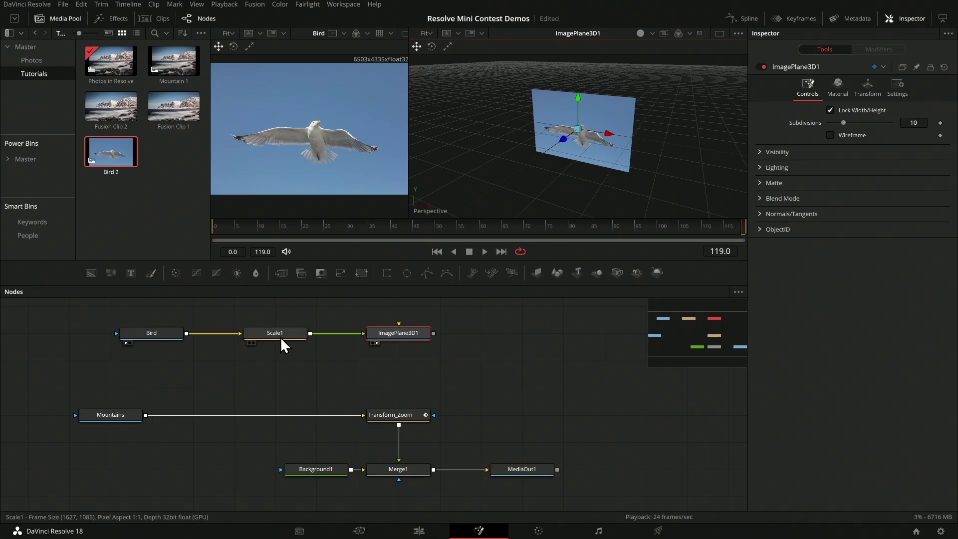
Switch the Scale1 node off in the Inspector
left_click(281, 338)
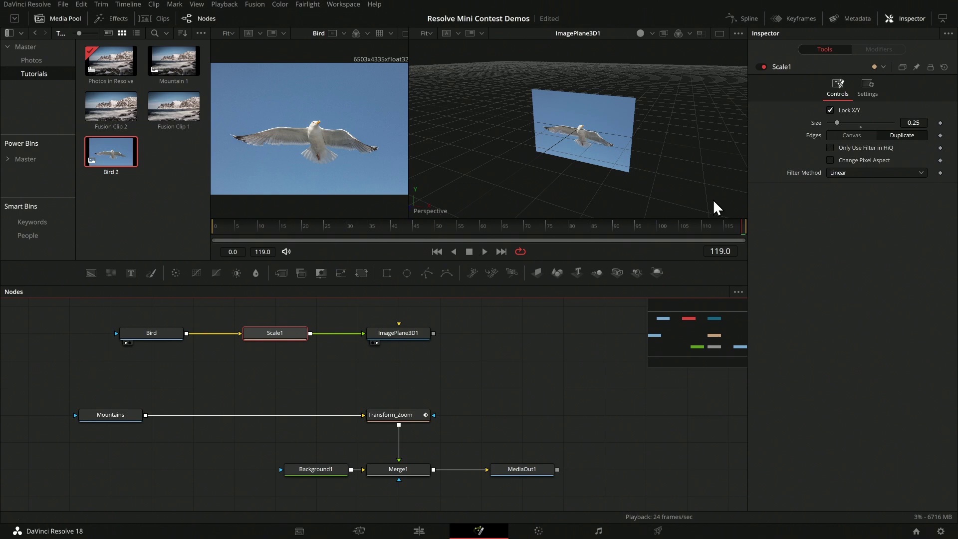
left_click(763, 67)
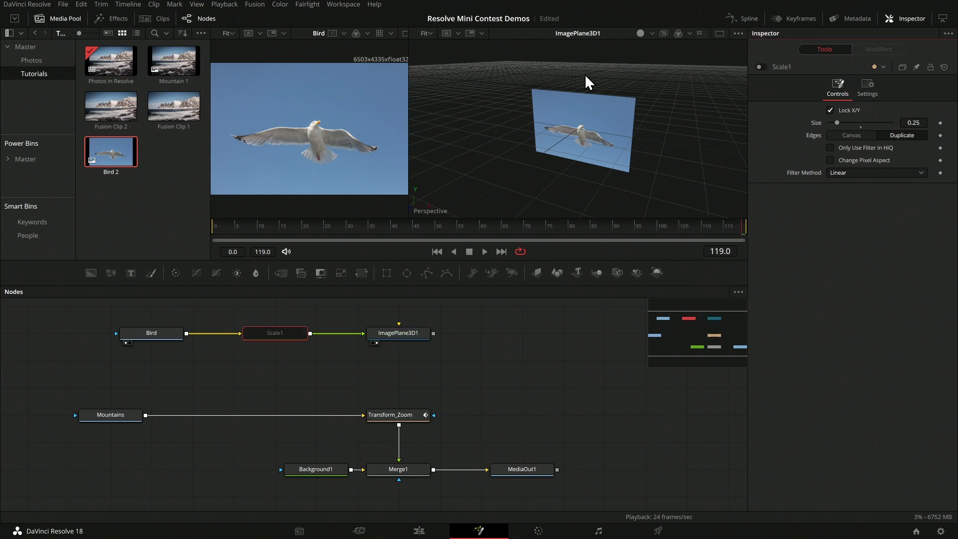
left_click(405, 334)
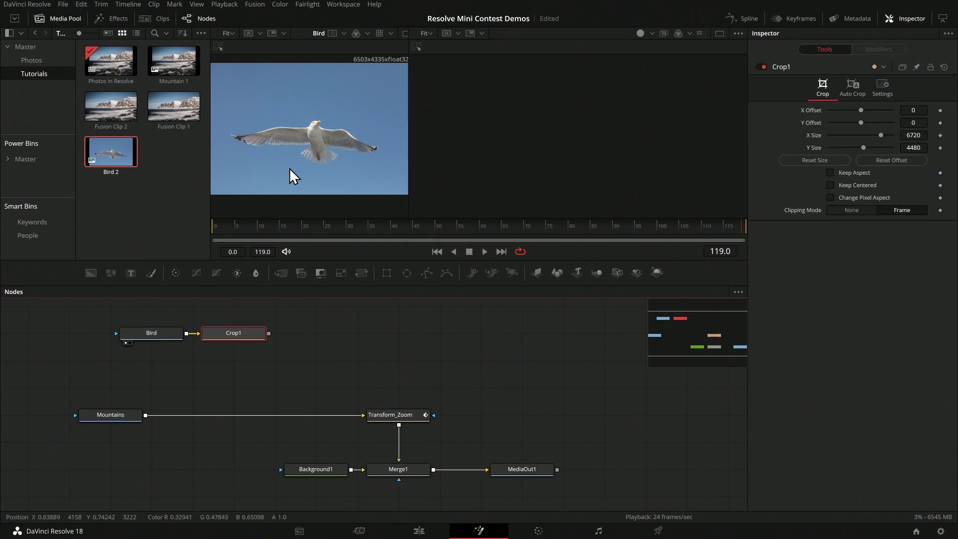
Crop the bird to a tight strip with offsets 560/890 and size 5021x1621
left_click_drag(249, 335, 291, 336)
key("2")
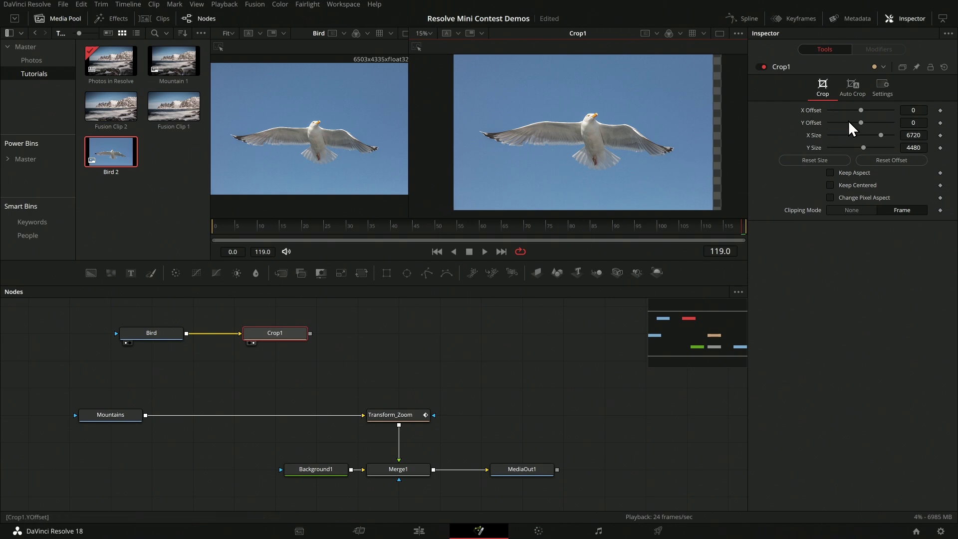
mouse_move(861, 123)
left_mouse_down()
mouse_move(890, 126)
mouse_move(845, 117)
mouse_move(876, 115)
left_mouse_up()
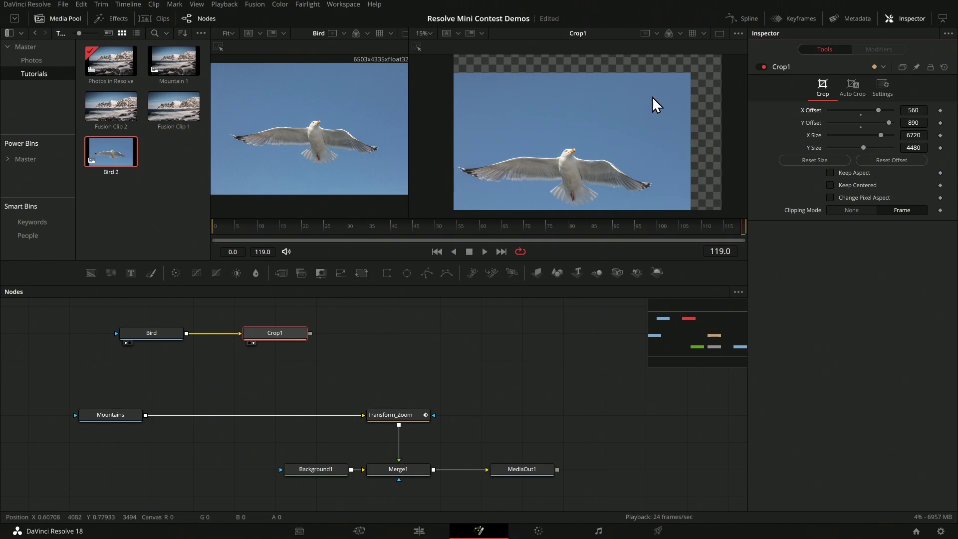
double_click(922, 133)
type("6376")
key("Return")
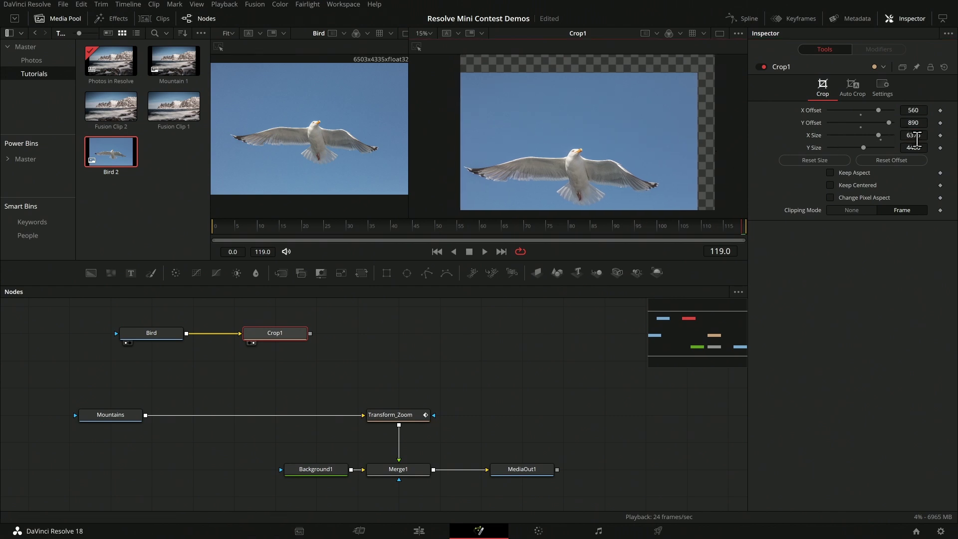
left_click_drag(917, 140, 863, 149)
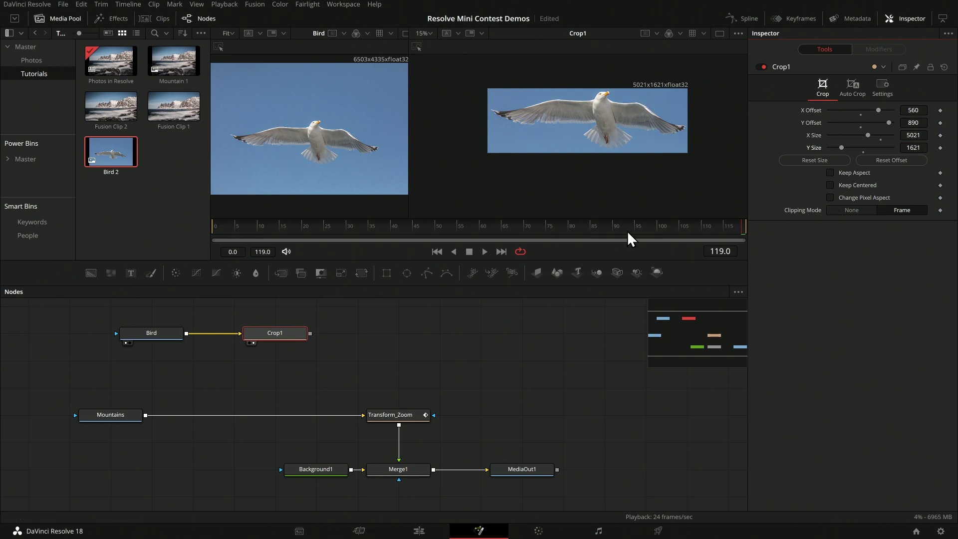
Add a Scale node after Crop1 and drag its Size down to 0.43
key("shift+space")
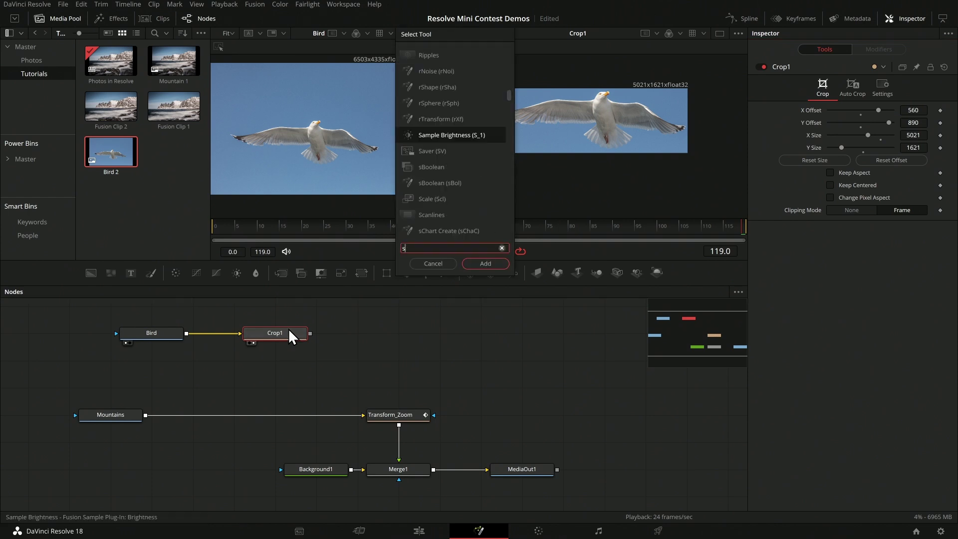
type("scale")
key("Return")
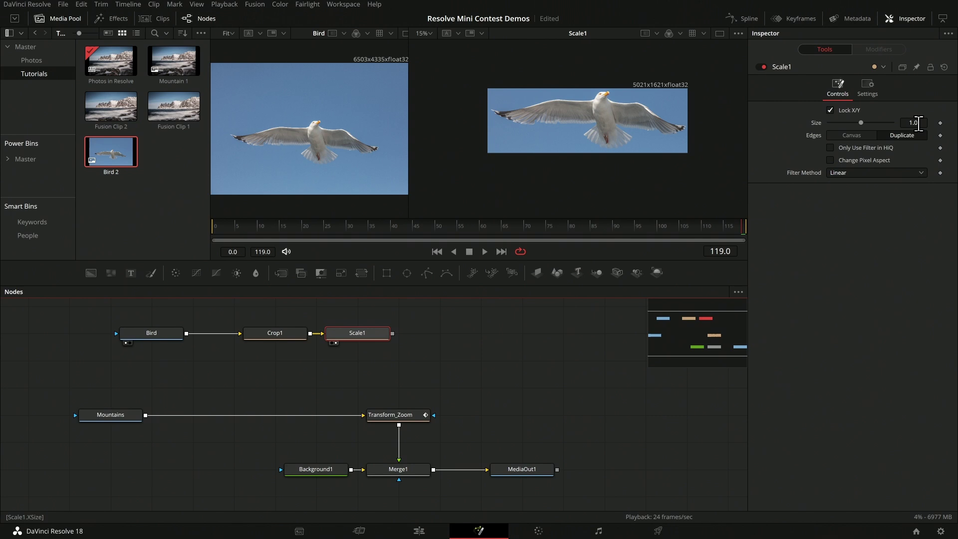
mouse_move(918, 123)
left_mouse_down()
mouse_move(882, 123)
mouse_move(903, 123)
left_mouse_up()
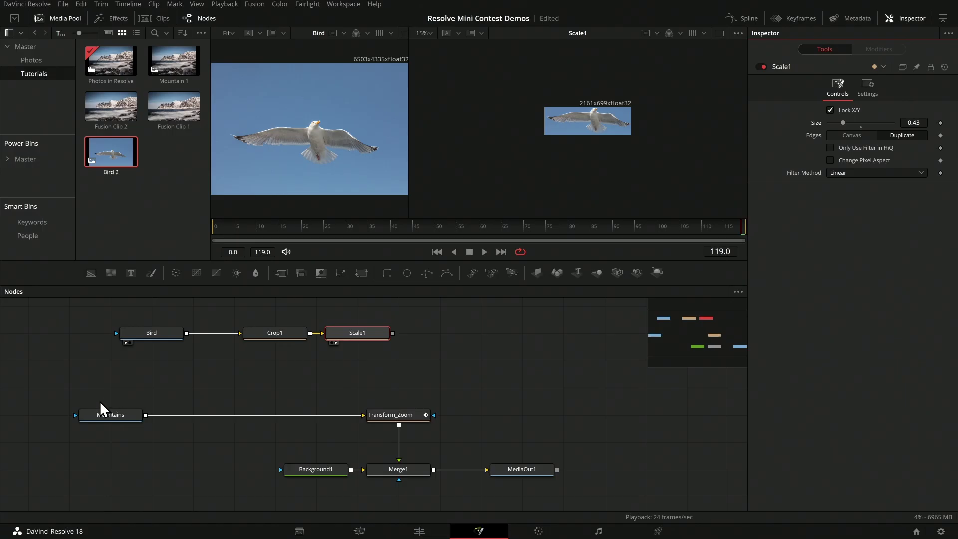
View MediaOut1 in the second viewer and scrub the composite to frame 117
left_click(106, 417)
left_click(529, 472)
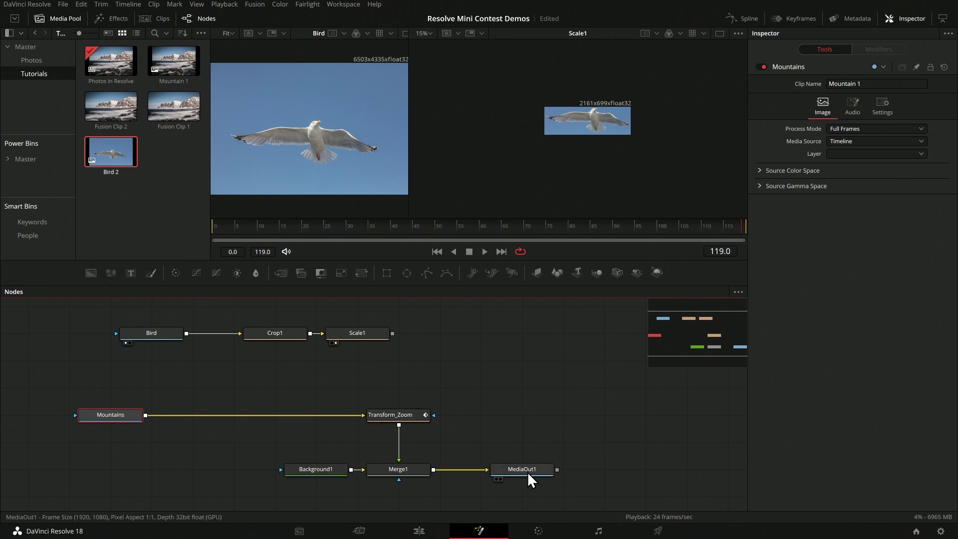
key("2")
scroll(611, 116, "up", 3)
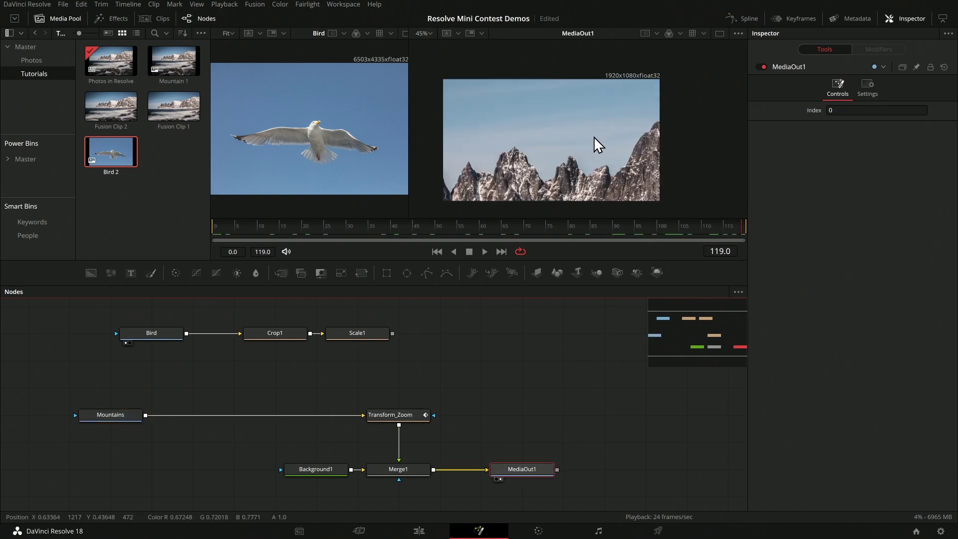
left_click_drag(253, 231, 625, 230)
left_click_drag(705, 235, 738, 235)
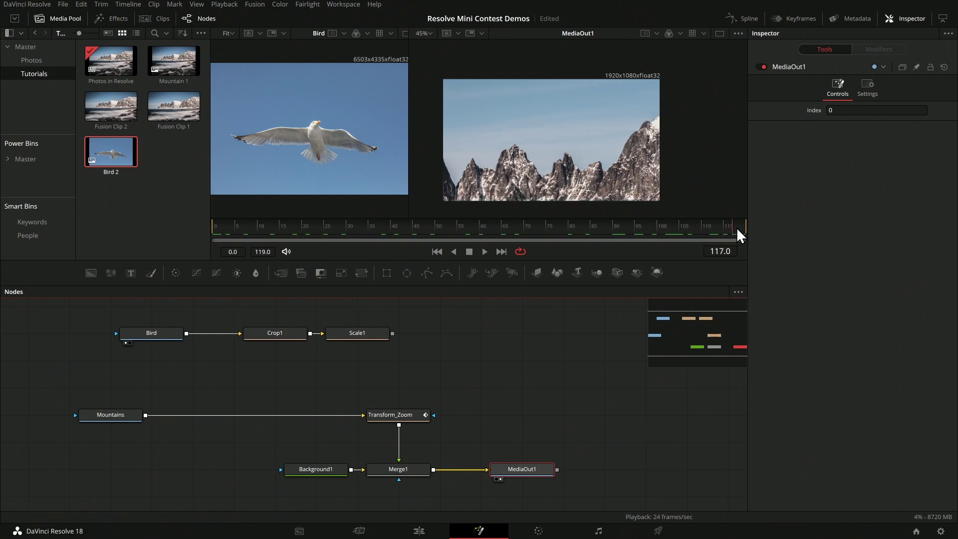
Move Transform_Zoom, Background1 and Merge1 left to make room in the node graph
left_click_drag(412, 416, 289, 414)
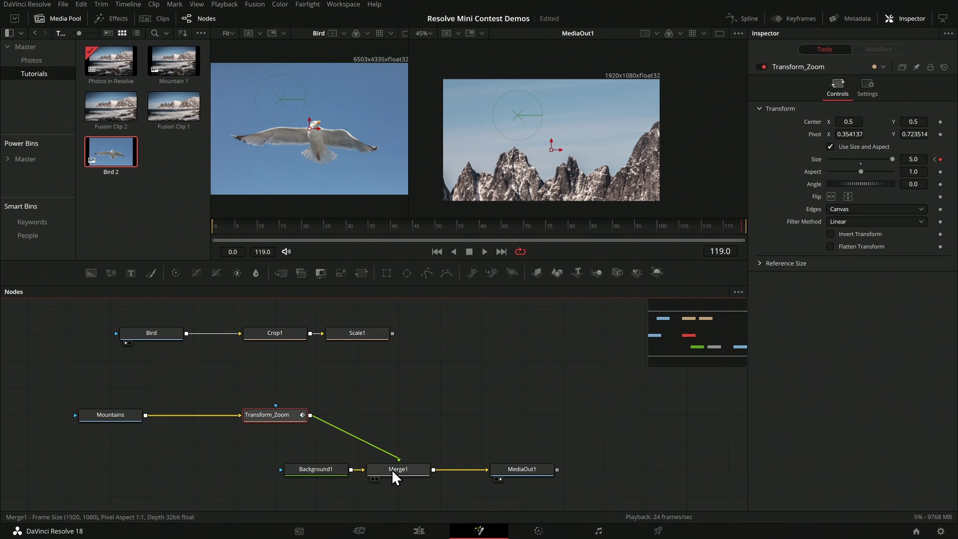
left_click_drag(273, 451, 335, 473)
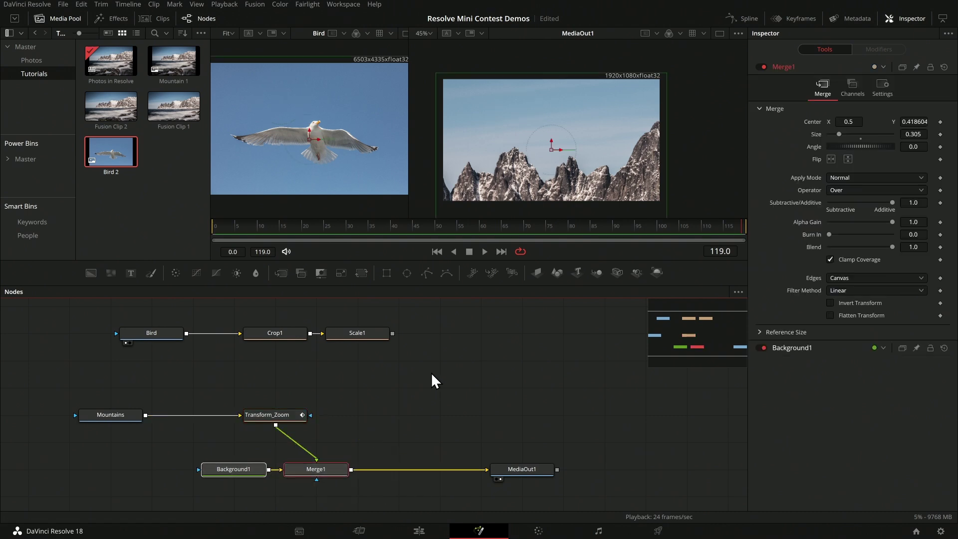
left_click_drag(393, 333, 352, 469)
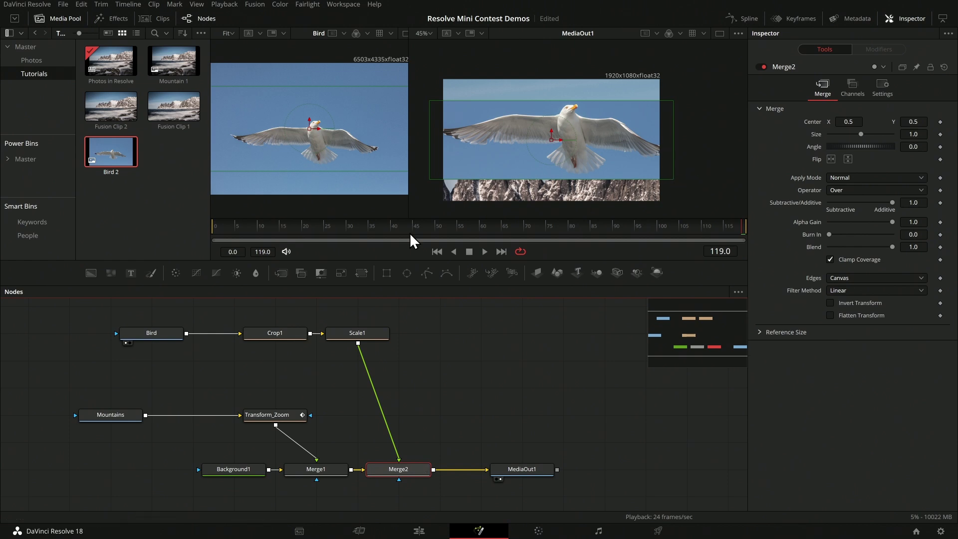
Scroll Scale1's Size down to 0.119, play the zoom, and stop at frame 115
left_click(372, 333)
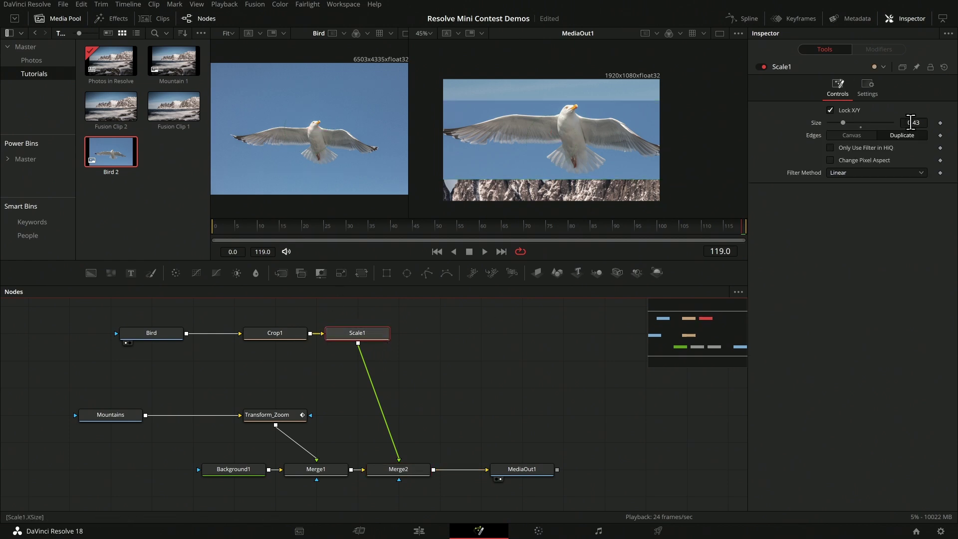
scroll(912, 123, "down", 5)
left_click(385, 329)
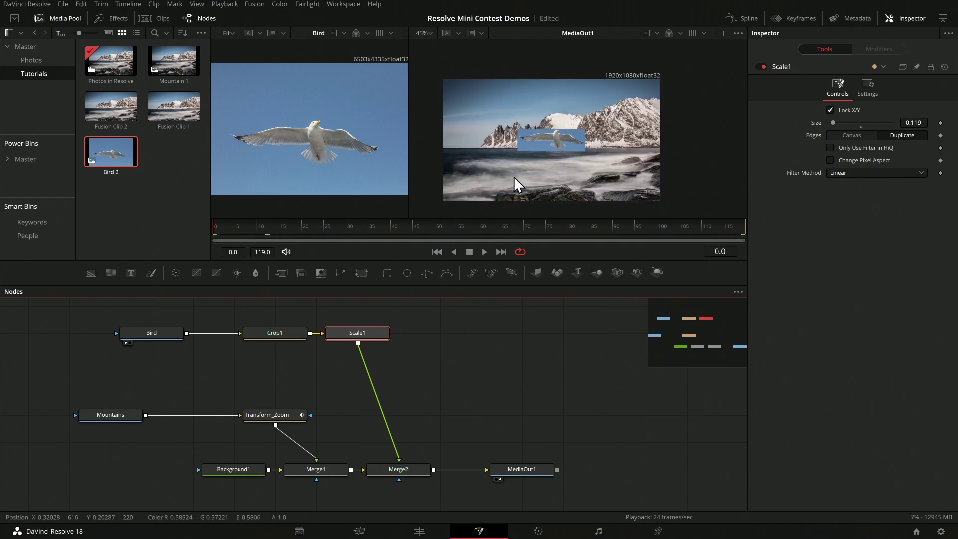
key("space")
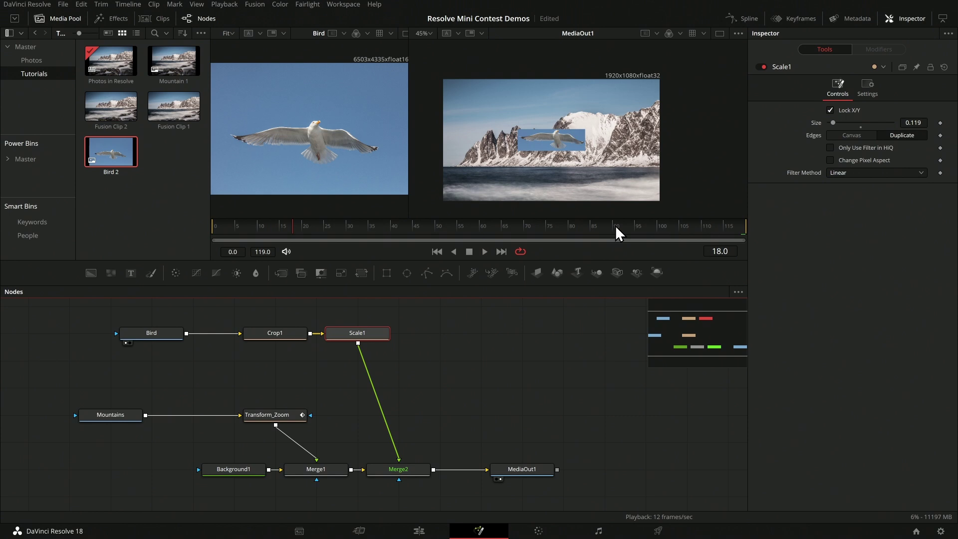
key("space")
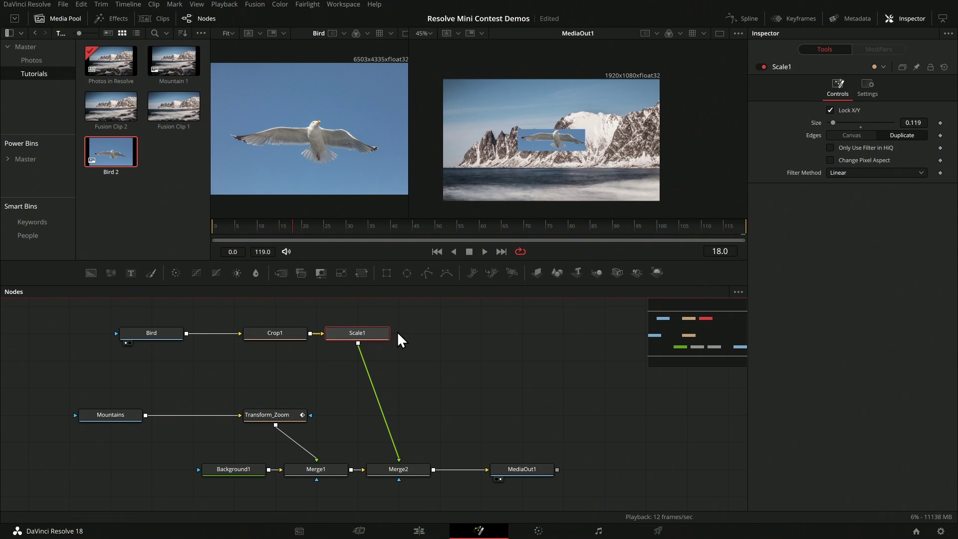
left_click(729, 227)
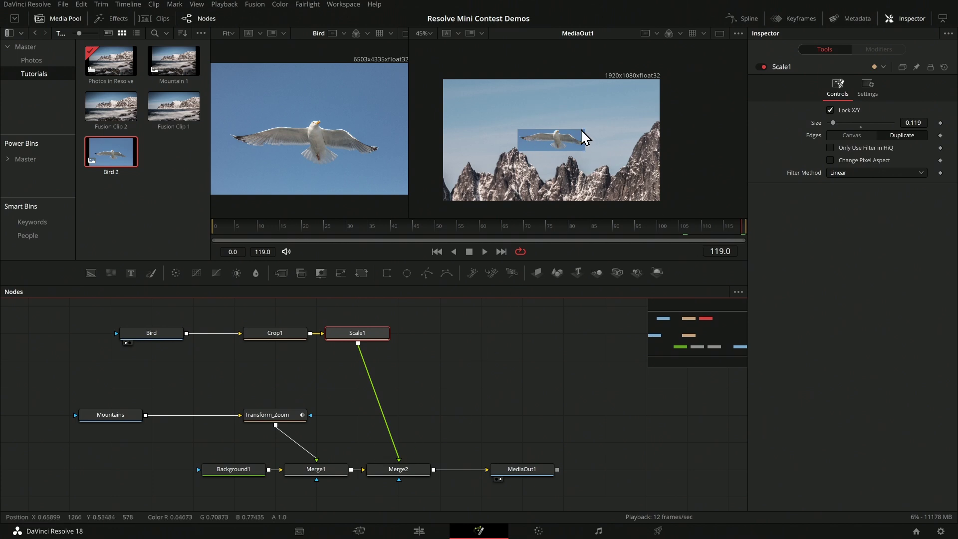
Disconnect the bird from Merge2 and shift the four lower nodes to the right
left_click_drag(399, 457, 371, 384)
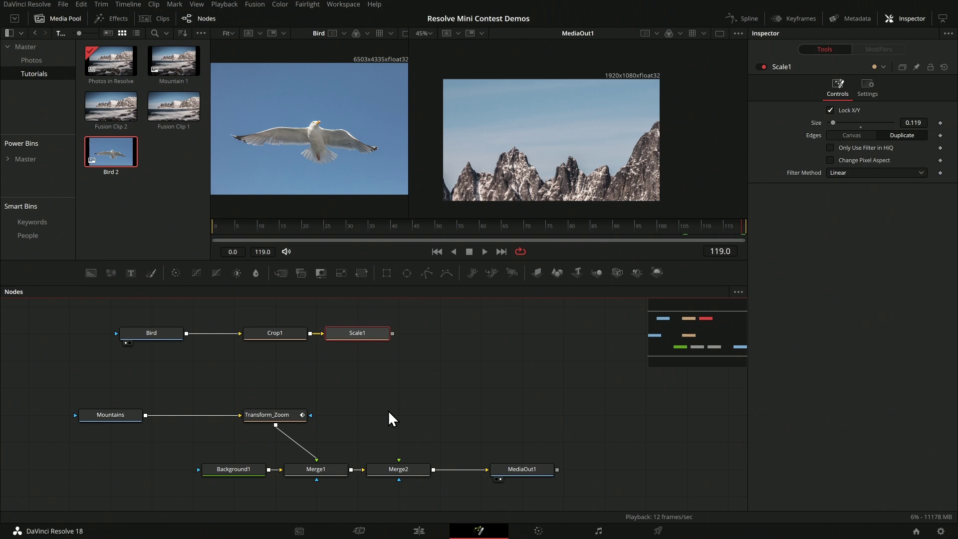
left_click_drag(207, 383, 449, 495)
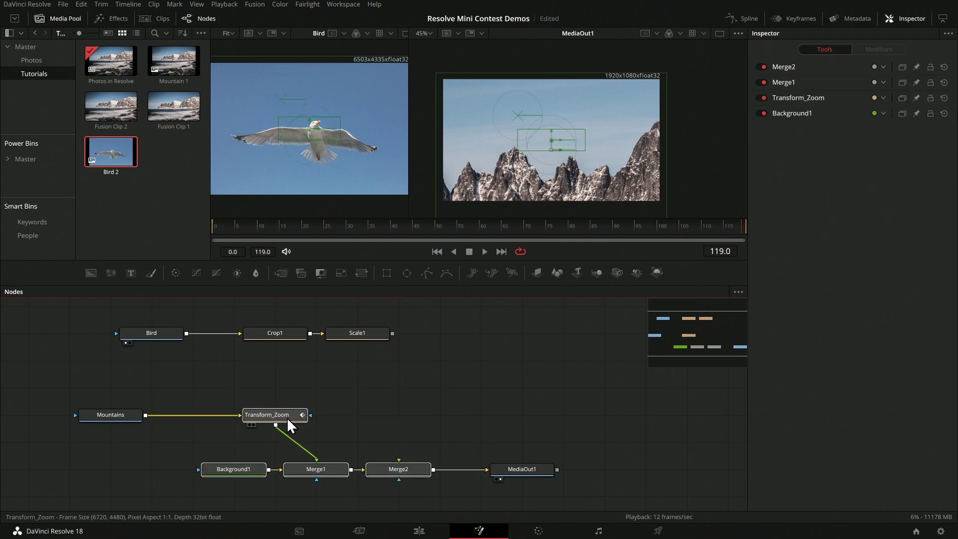
left_click_drag(279, 416, 444, 416)
left_click(340, 389)
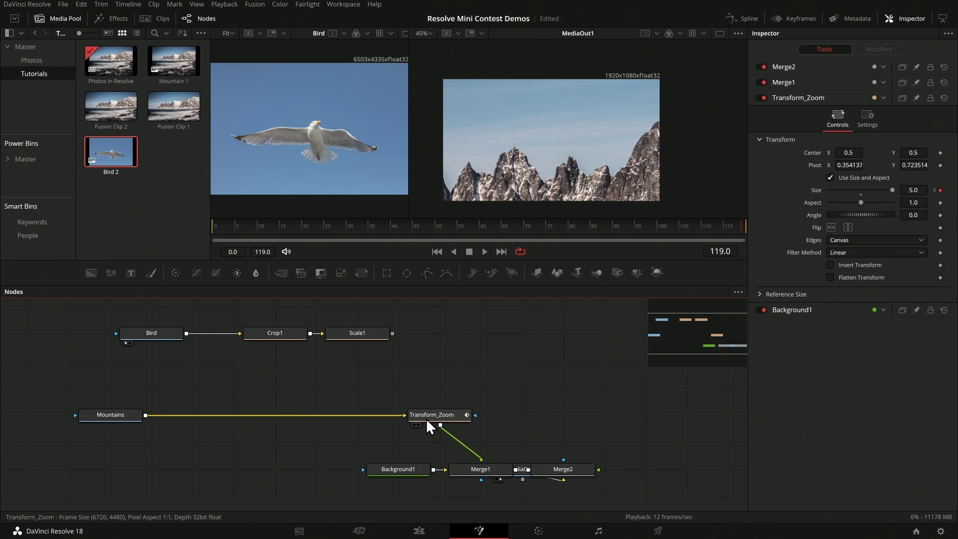
Add Merge3 after Mountains with the bird as its foreground and view it
left_click(130, 415)
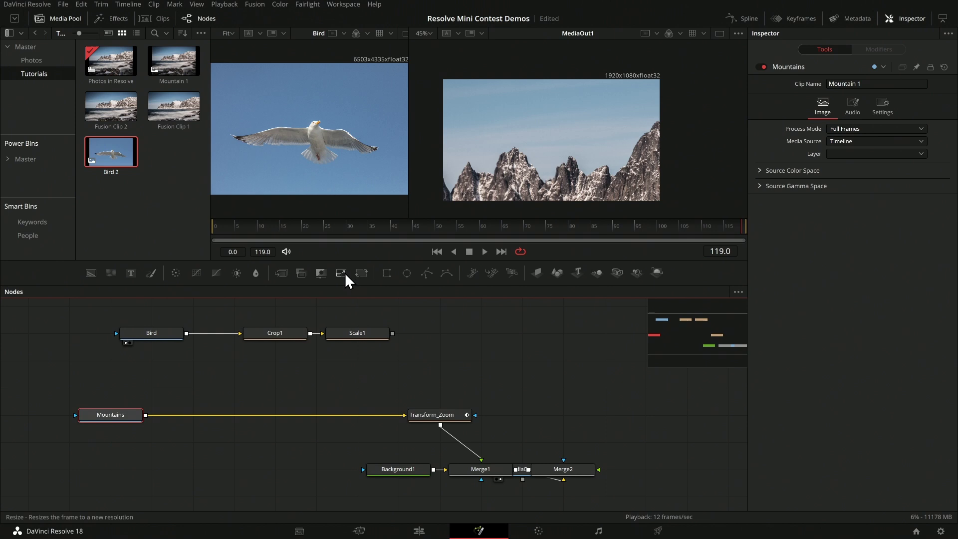
left_click(282, 273)
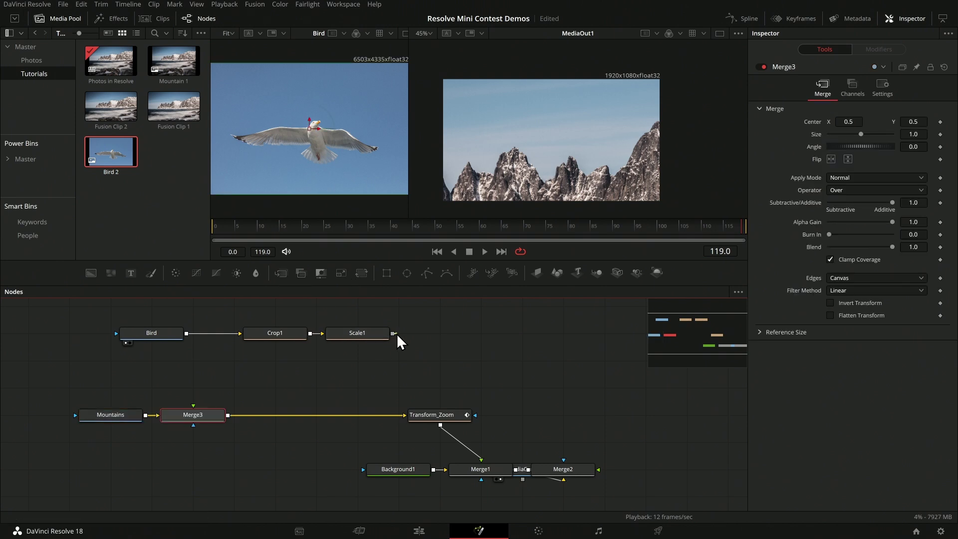
left_click_drag(393, 333, 331, 415)
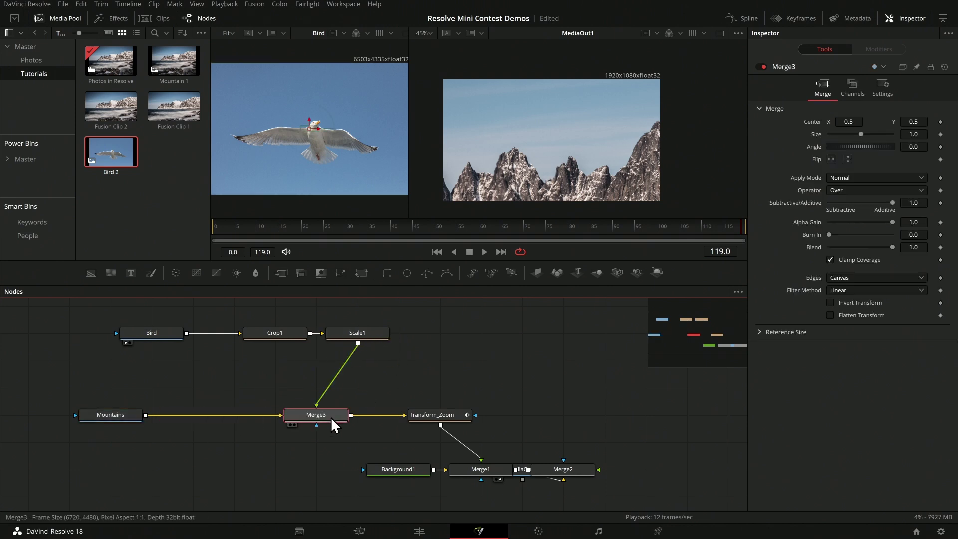
key("2")
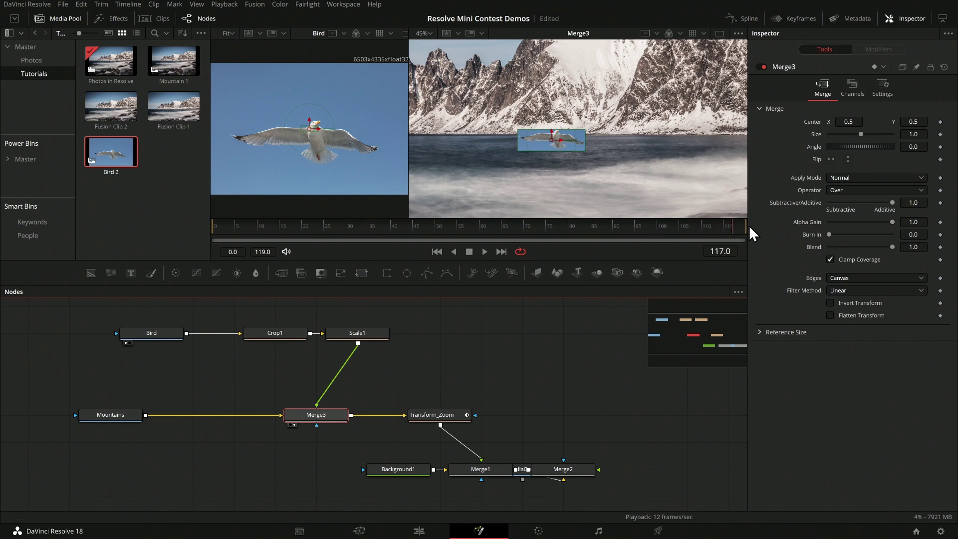
scroll(634, 114, "down", 5)
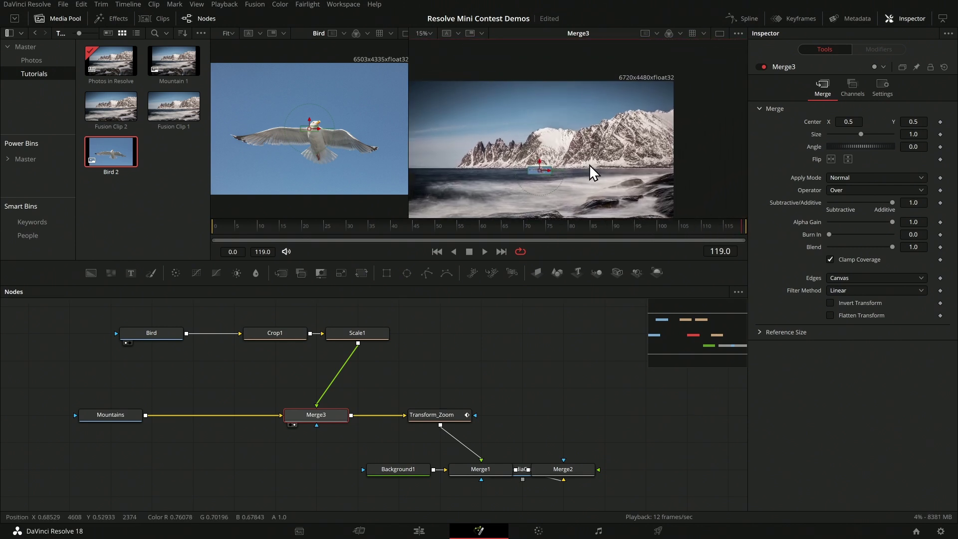
Pull Merge2 out from behind MediaOut1, then delete the unused Merge2 node
left_click_drag(559, 466, 645, 468)
key("2")
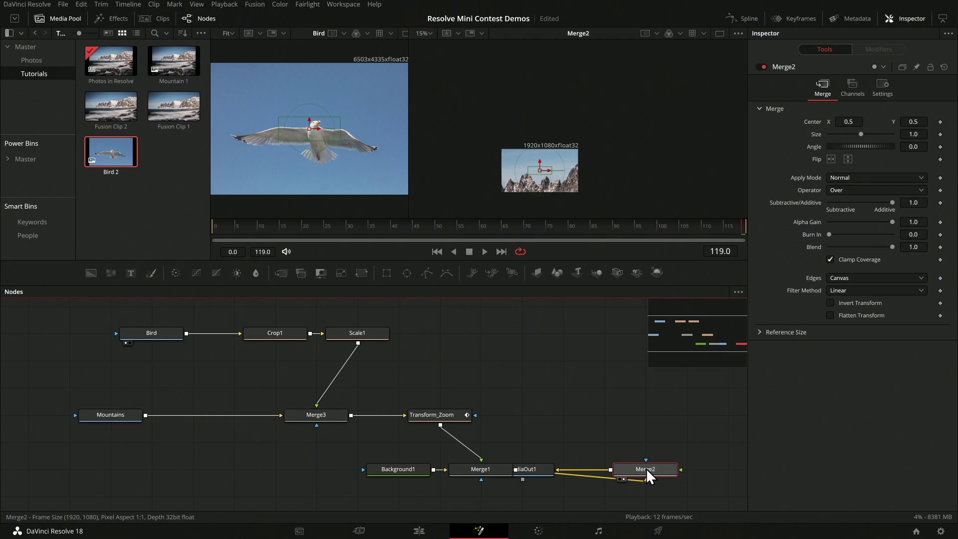
left_click_drag(540, 473, 564, 474)
left_click(669, 471)
key("Delete")
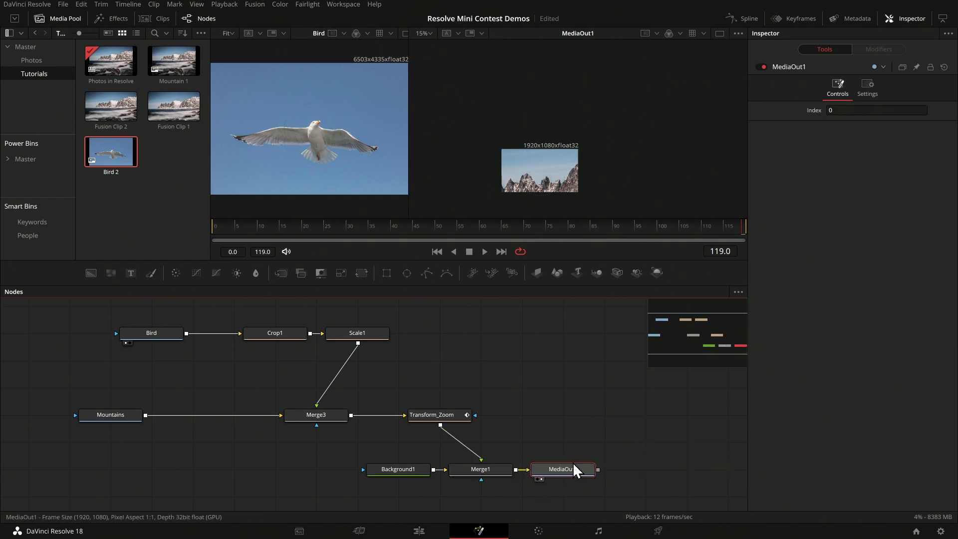
Drag Merge3's center to place the seagull above the peaks at about 0.39, 0.72
left_click(319, 416)
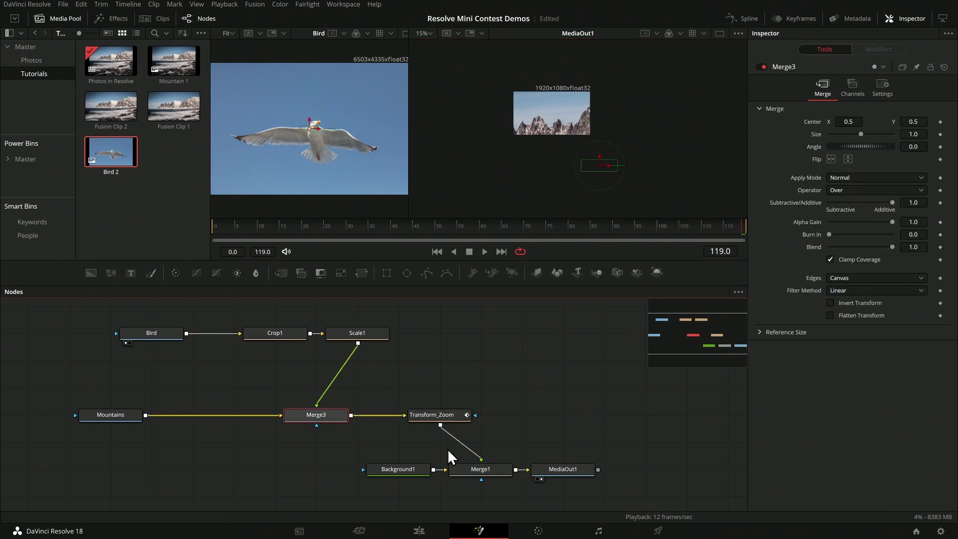
left_click_drag(601, 166, 568, 103)
scroll(568, 105, "up", 2)
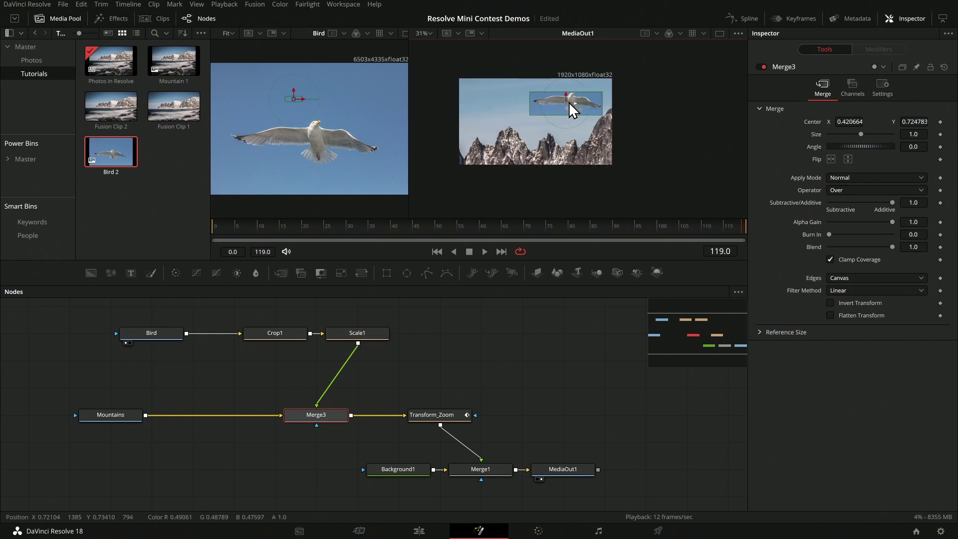
left_click_drag(569, 102, 539, 104)
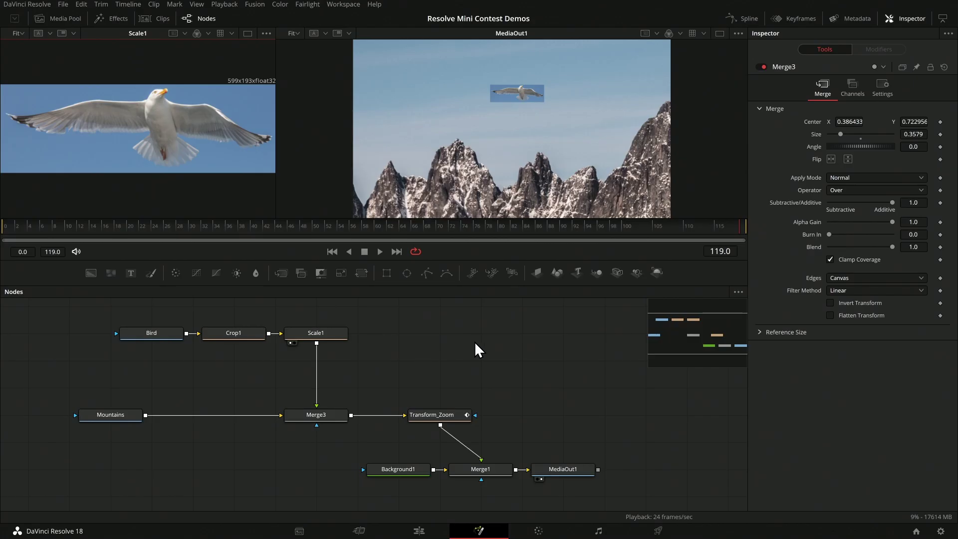
Search 'warp' to insert a Warper node after Scale1, then view Warper1 in the right viewer
scroll(479, 341, "down", 1)
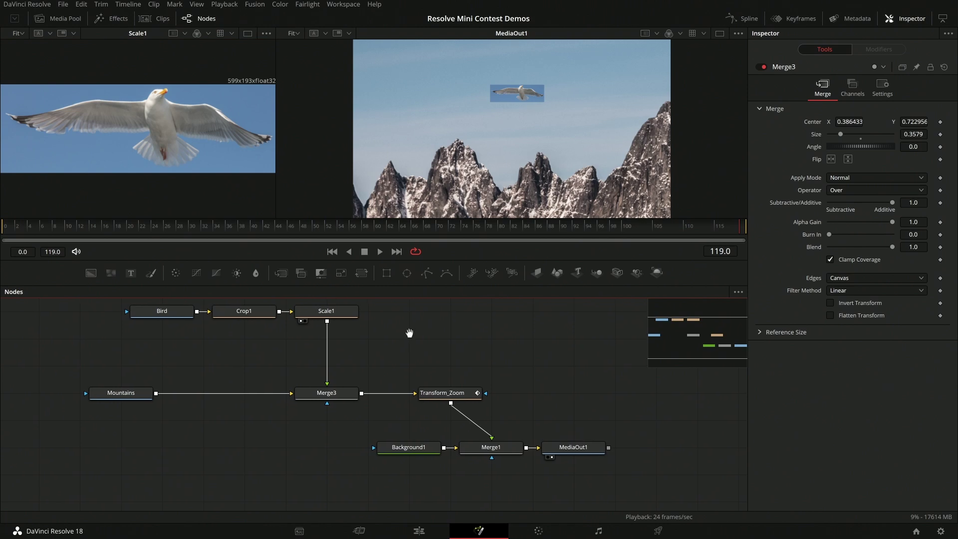
left_click(331, 319)
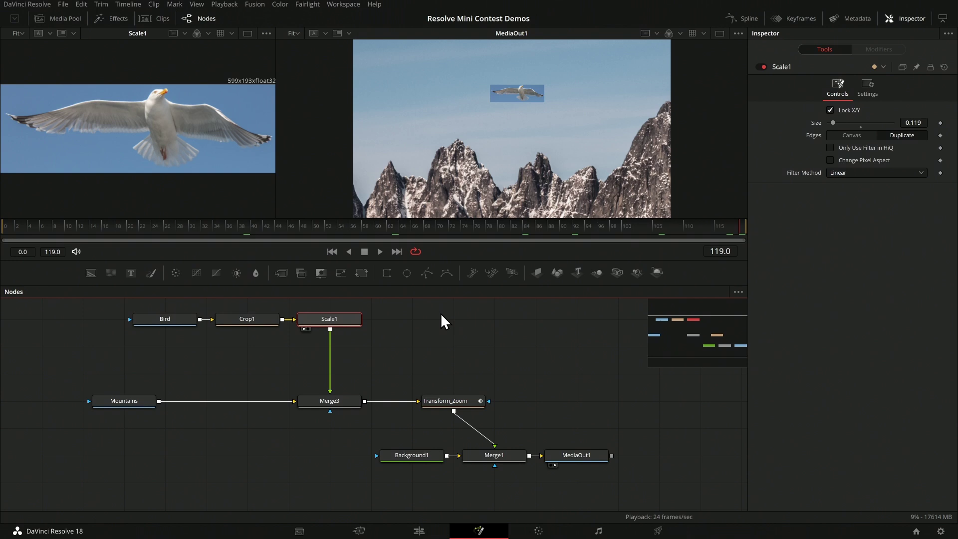
key("shift+space")
type("magic")
key("BackSpace")
key("BackSpace")
key("BackSpace")
key("BackSpace")
key("BackSpace")
type("warp")
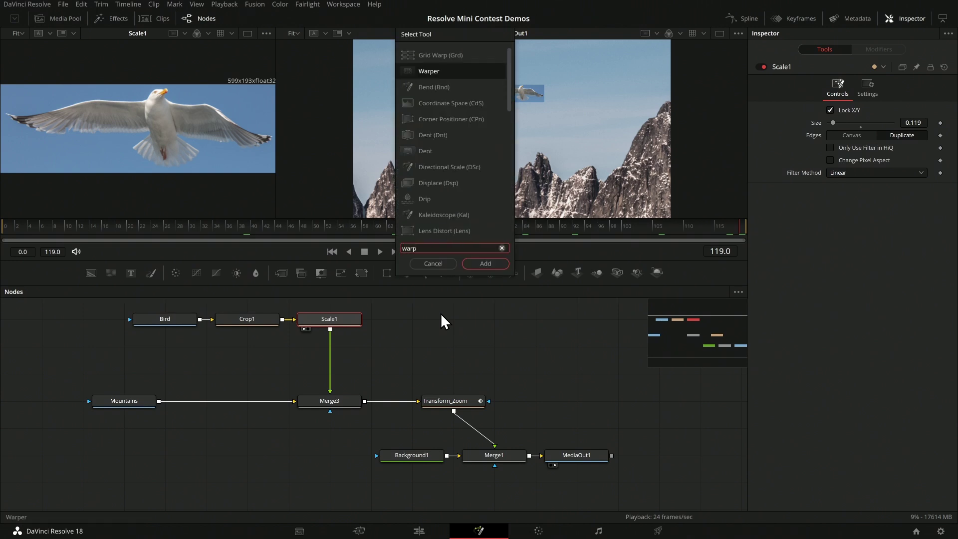
key("Return")
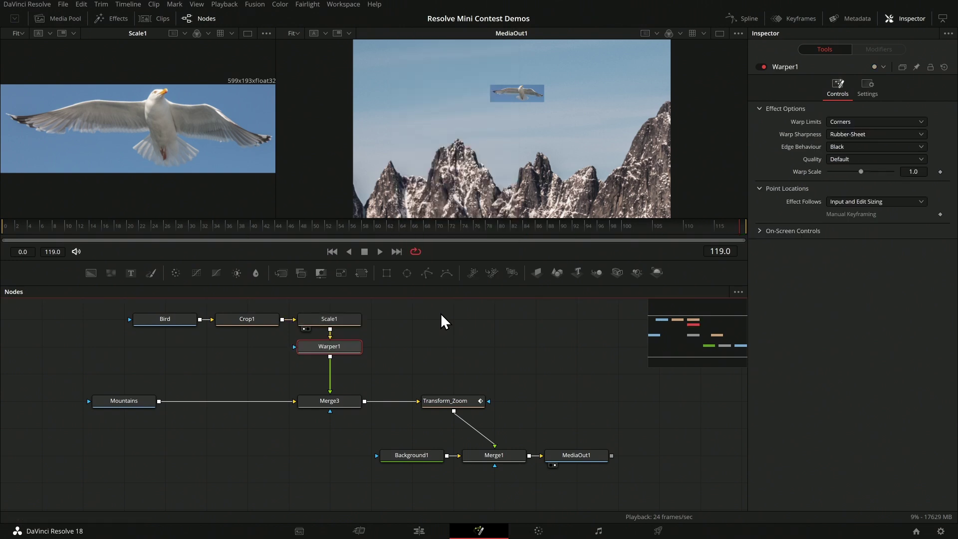
key("2")
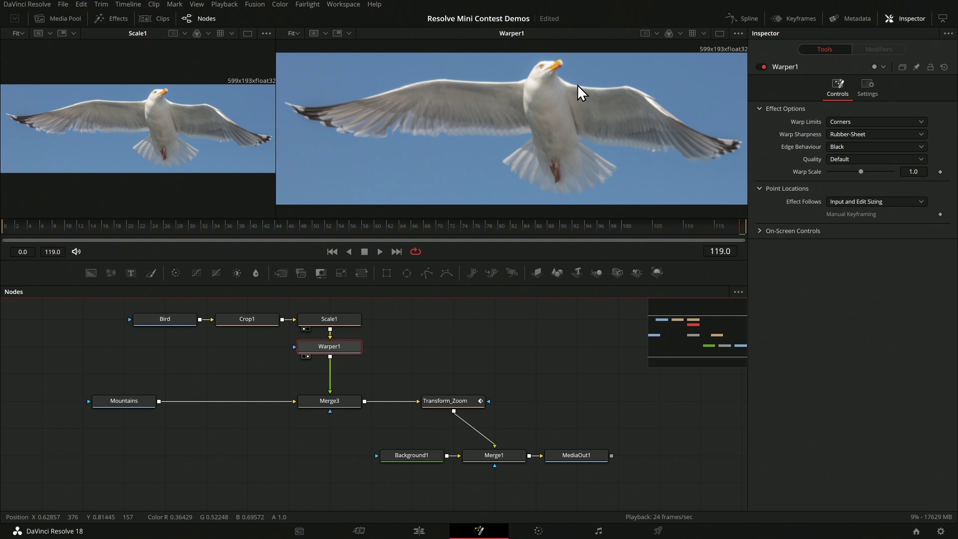
Try warp points on the seagull's wings, then reset Warper1 to clear all warps
mouse_move(579, 91)
left_mouse_down()
mouse_move(590, 91)
mouse_move(585, 115)
mouse_move(552, 58)
mouse_move(539, 133)
mouse_move(519, 98)
mouse_move(510, 136)
left_mouse_up()
left_click(593, 117)
mouse_move(649, 121)
left_mouse_down()
mouse_move(638, 86)
mouse_move(650, 122)
left_mouse_up()
left_click(458, 134)
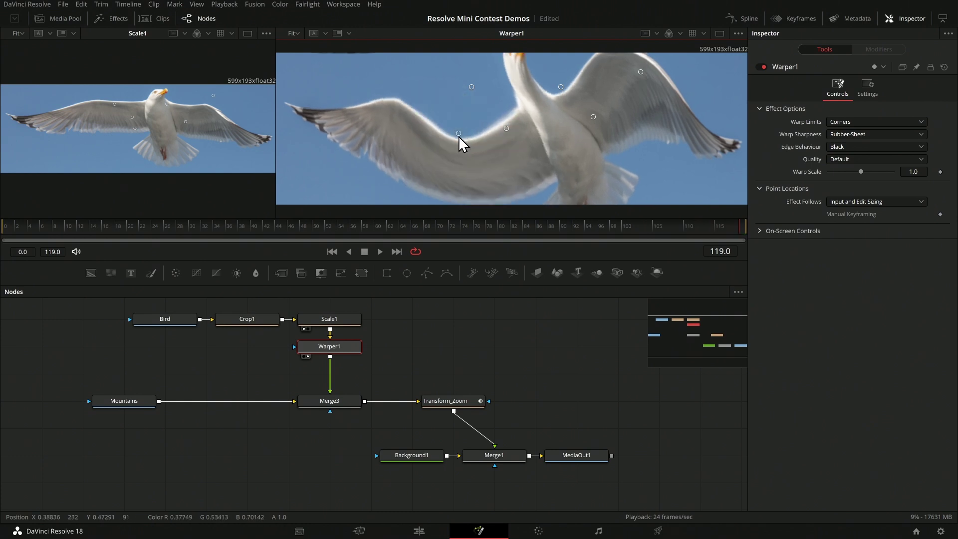
left_click(389, 129)
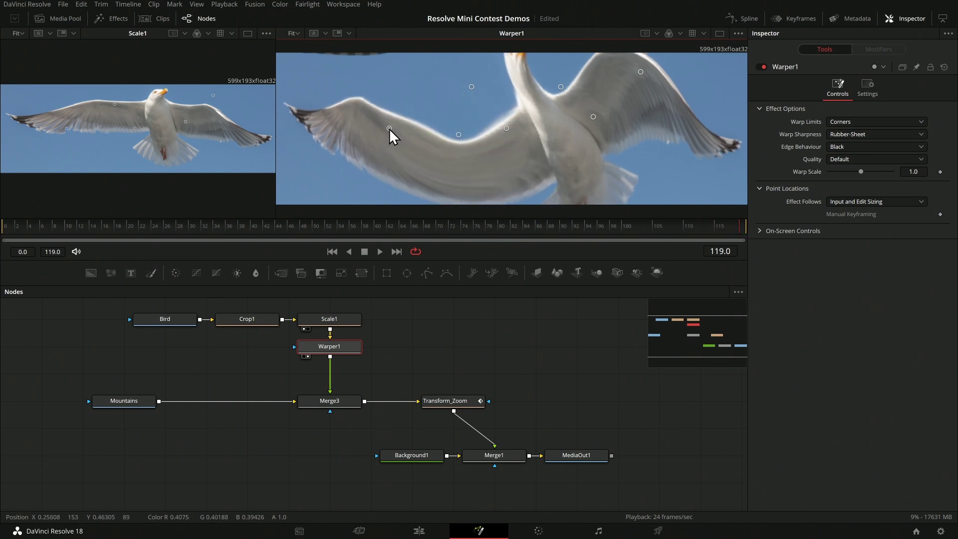
left_click(944, 67)
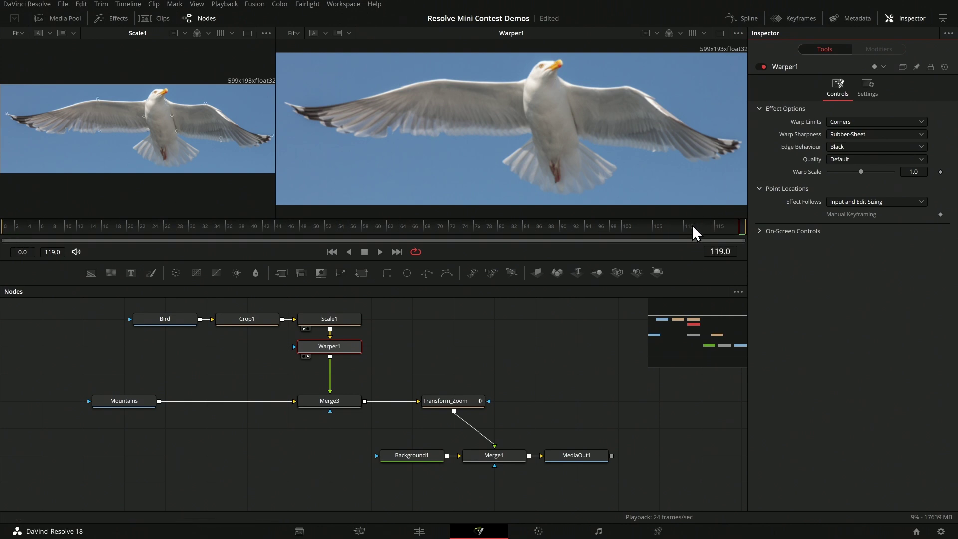
At frame 119, place new warp points on the seagull's neck and left wing tip
left_click_drag(655, 227, 777, 230)
left_click(559, 79)
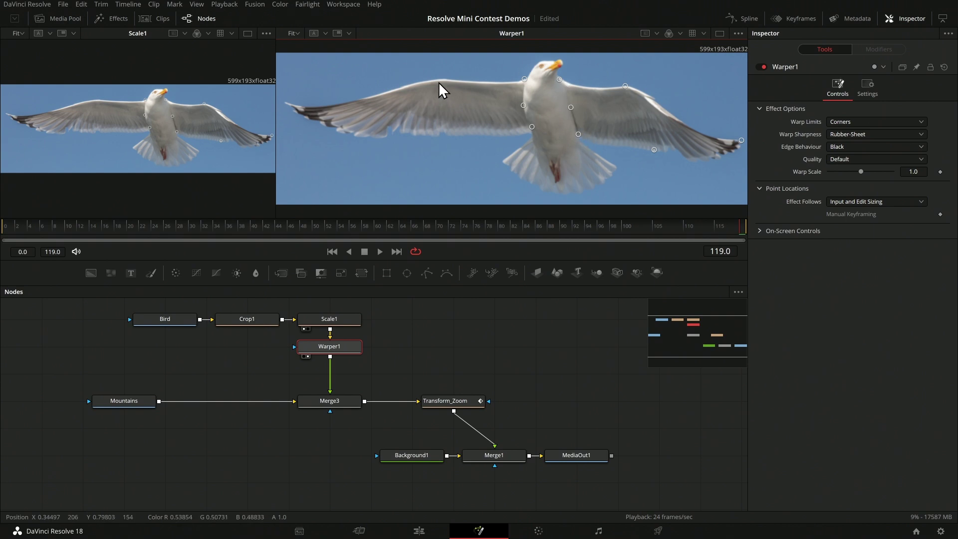
left_click(284, 102)
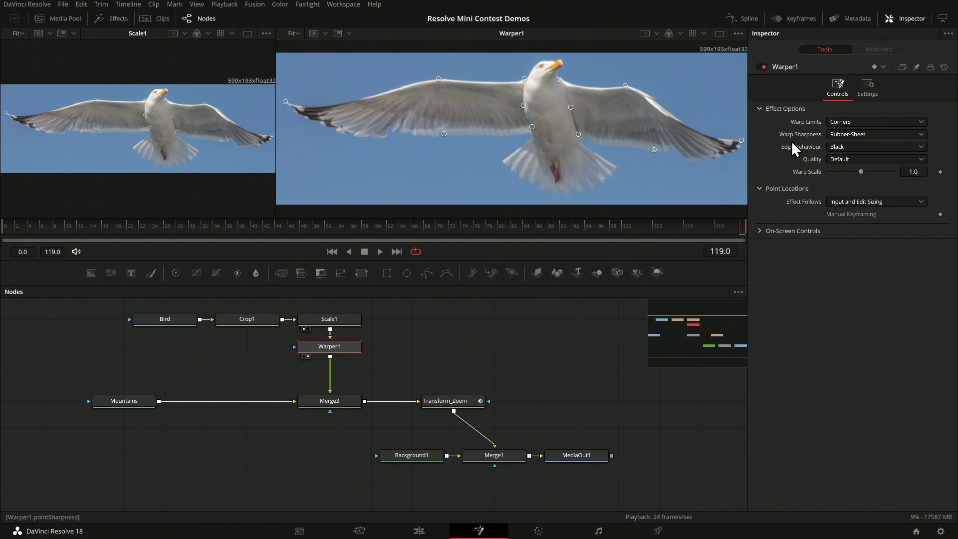
Keyframe the warp points, lower the right wing and left wingtip at frame 0, and play back
left_click(940, 215)
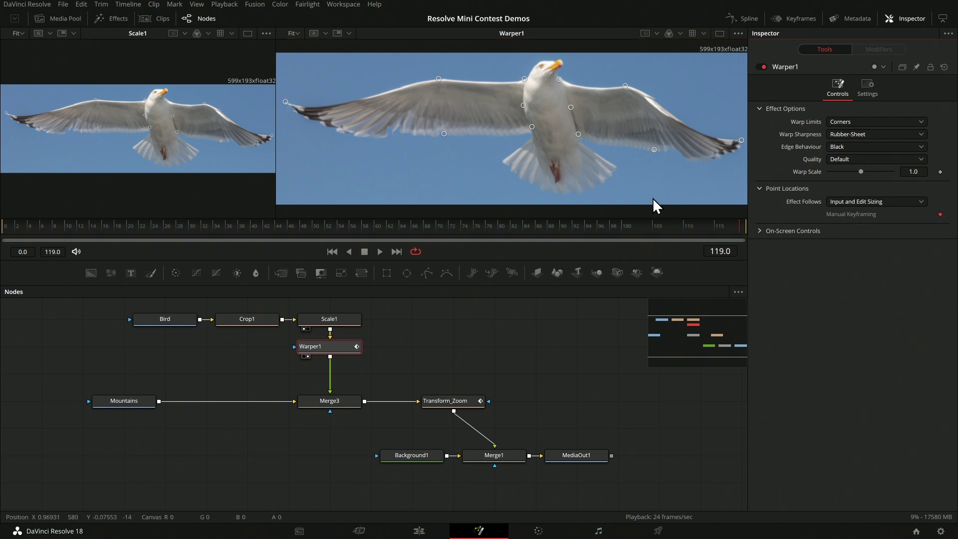
left_click(6, 237)
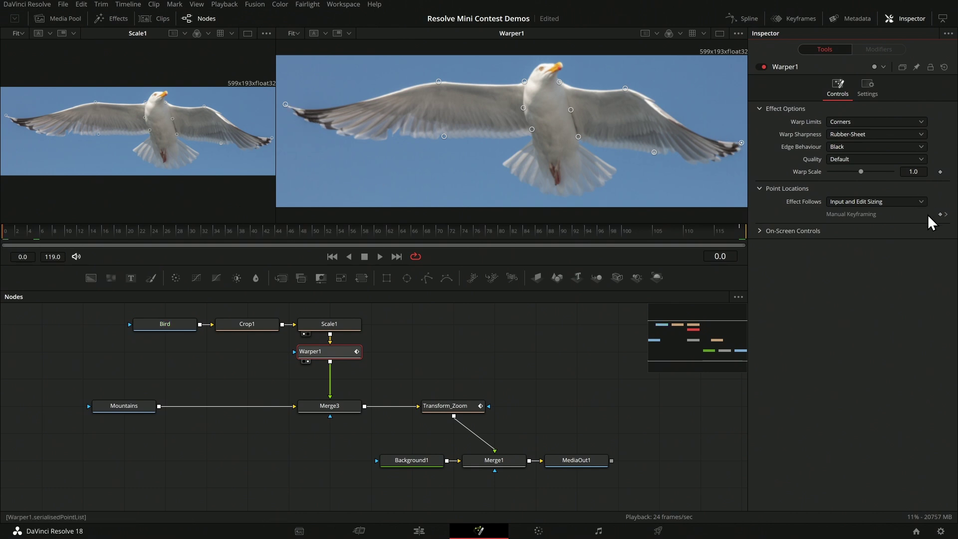
left_click_drag(742, 142, 732, 166)
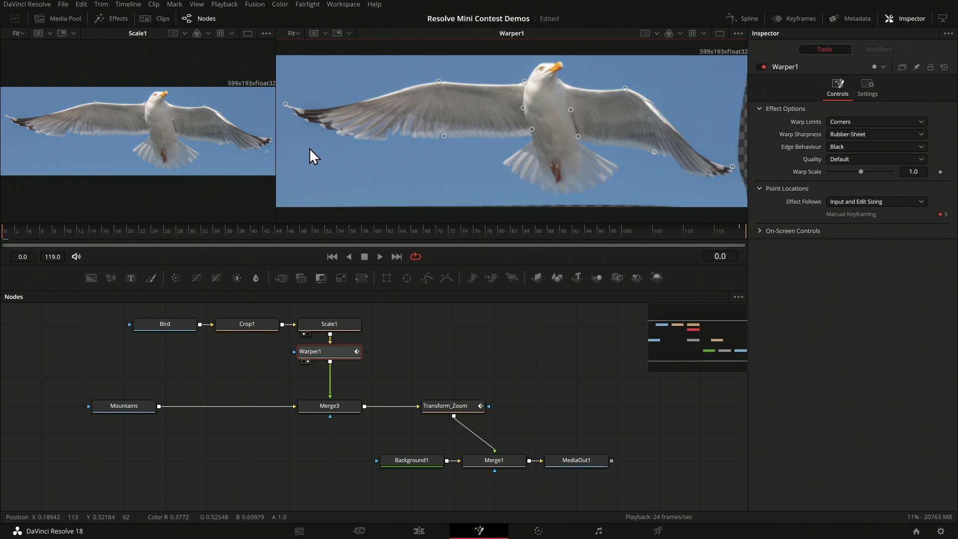
left_click_drag(303, 152, 307, 158)
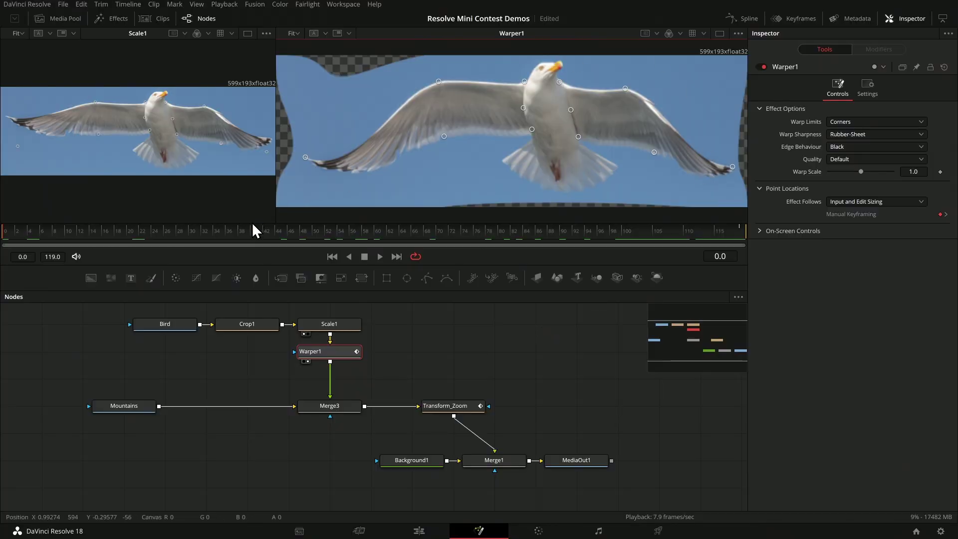
key("space")
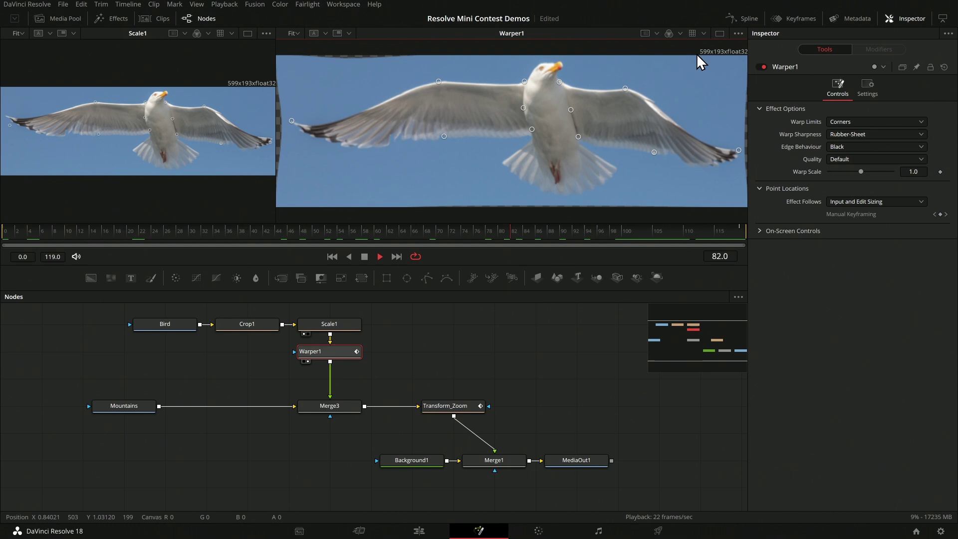
key("space")
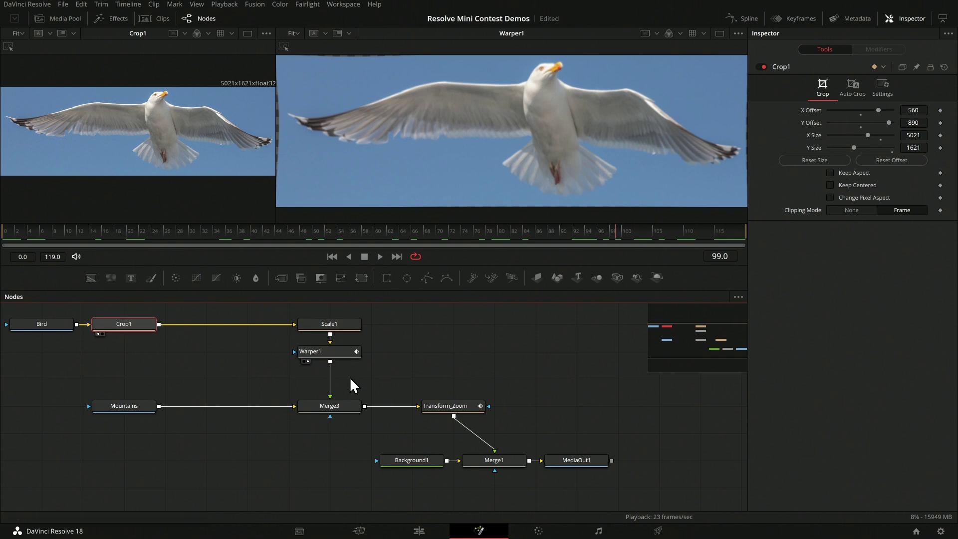
Move Warper1 lower in the node graph to open space, and select Crop1
left_click_drag(343, 355, 343, 375)
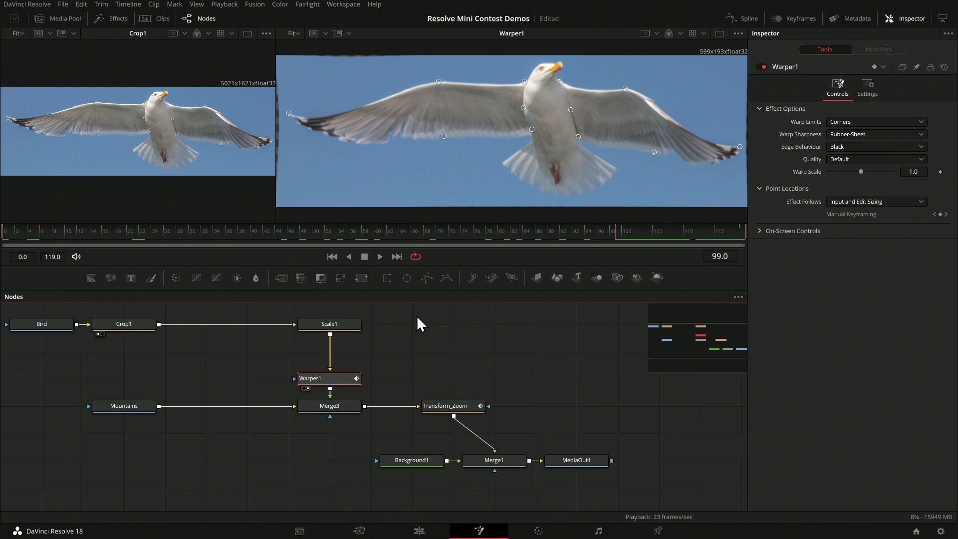
left_click(140, 324)
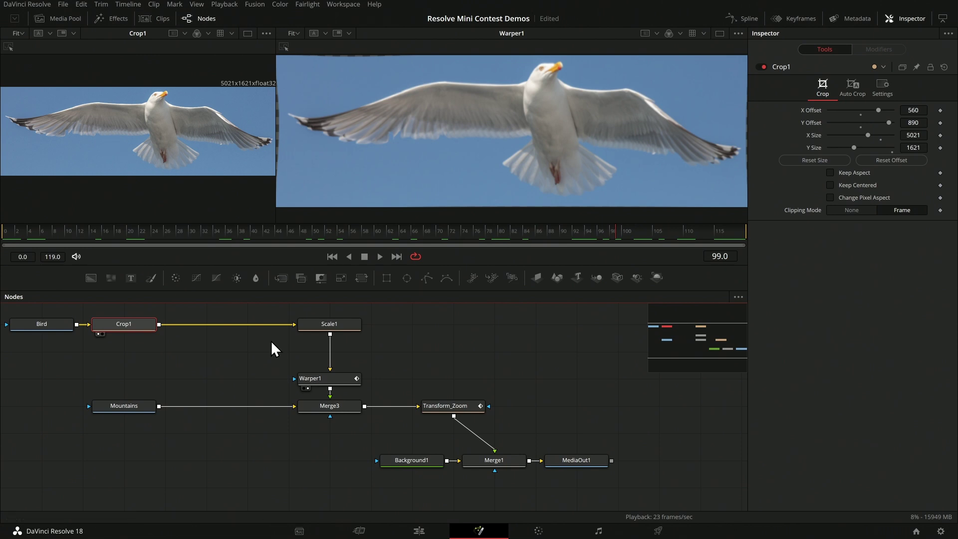
Insert a Magic Mask node after Crop1 and view its result in the second viewer
key("shift+space")
type("magic")
key("Return")
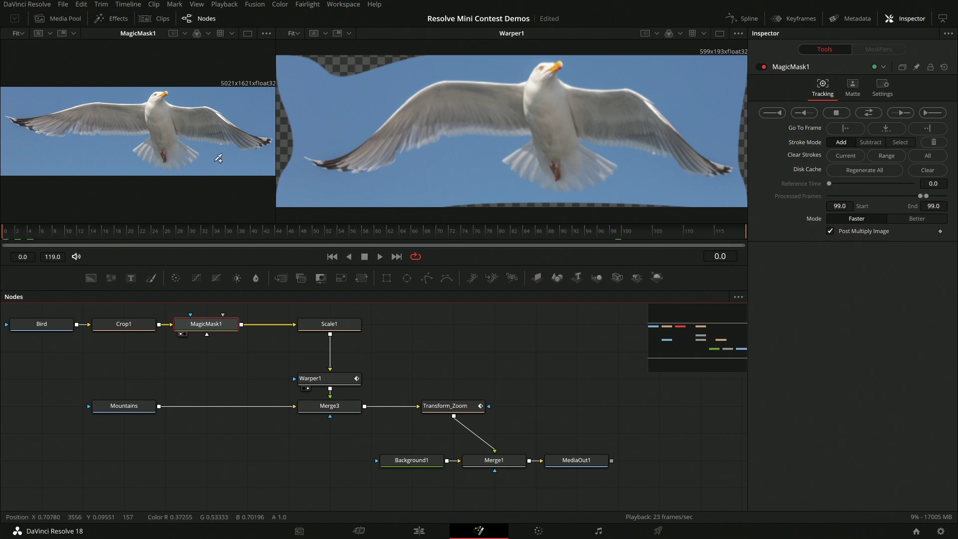
left_click_drag(114, 323, 155, 158)
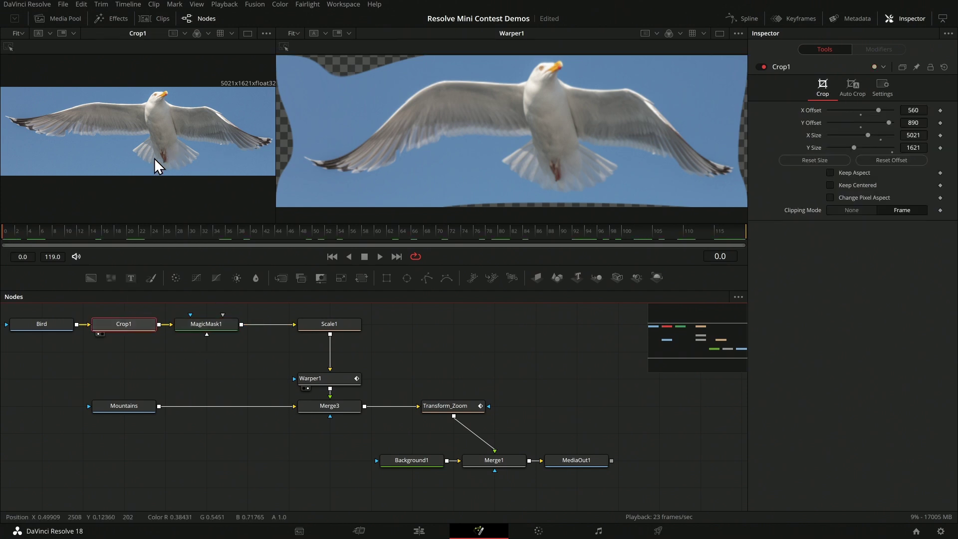
left_click(201, 324)
key("2")
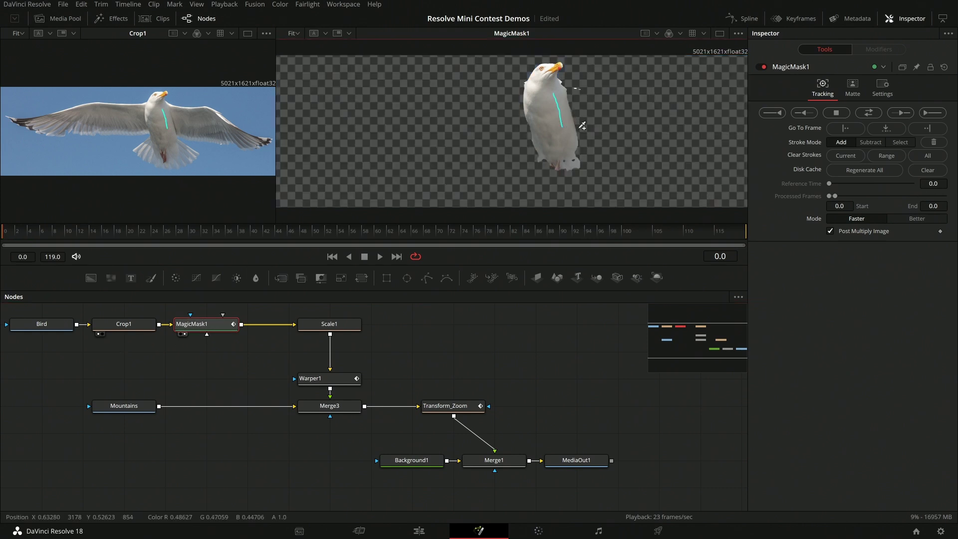
Paint mask strokes on both wings, the wingtip and the tail, and set Mode to Better
left_click_drag(598, 108, 599, 108)
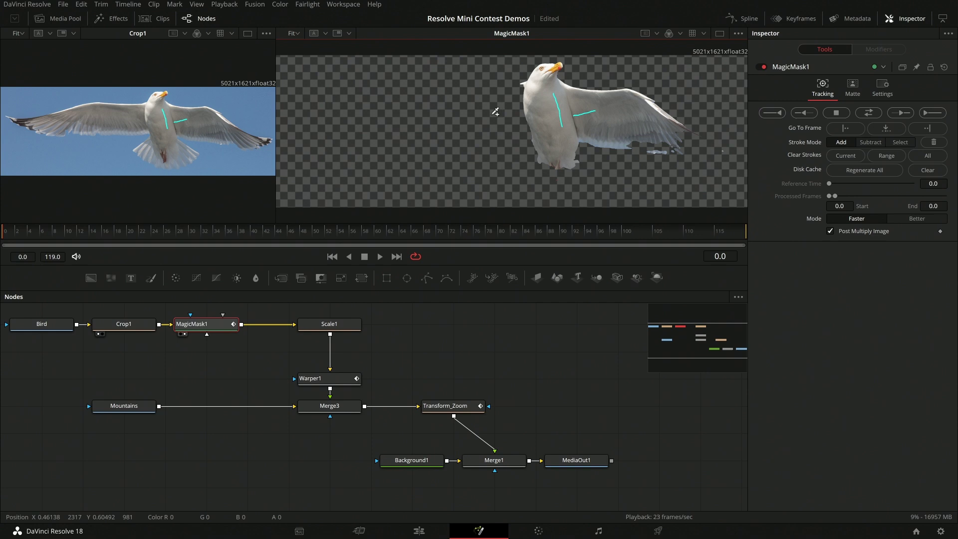
left_click_drag(535, 106, 536, 106)
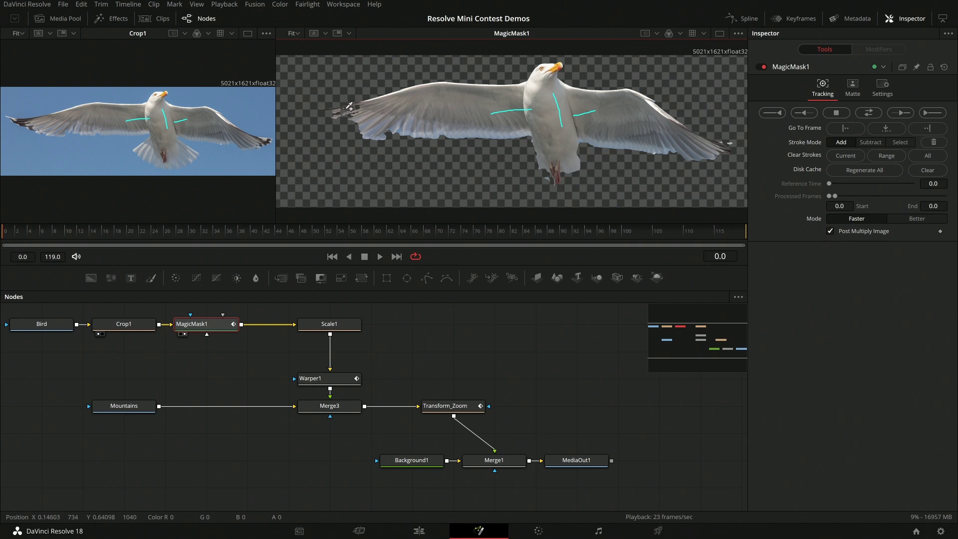
left_click_drag(367, 112, 367, 112)
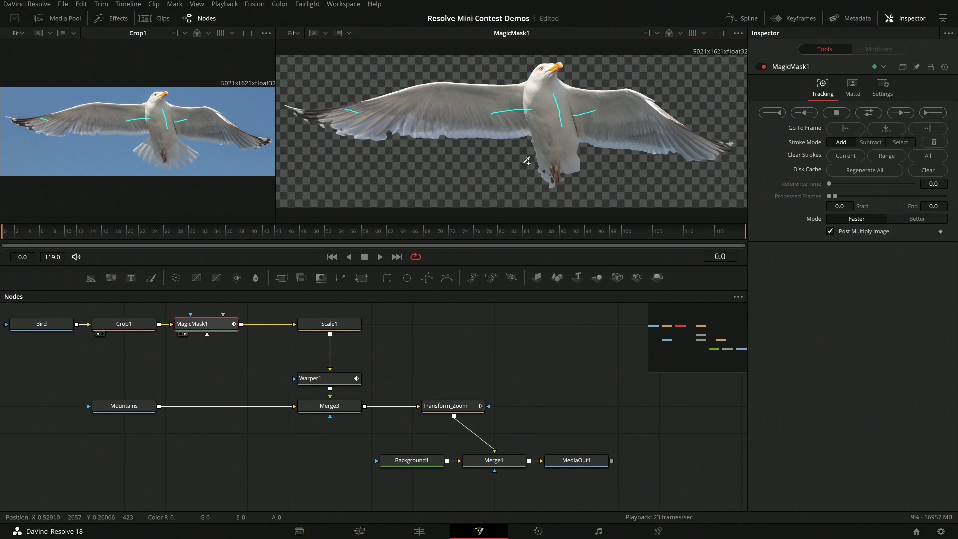
left_click_drag(163, 151, 179, 158)
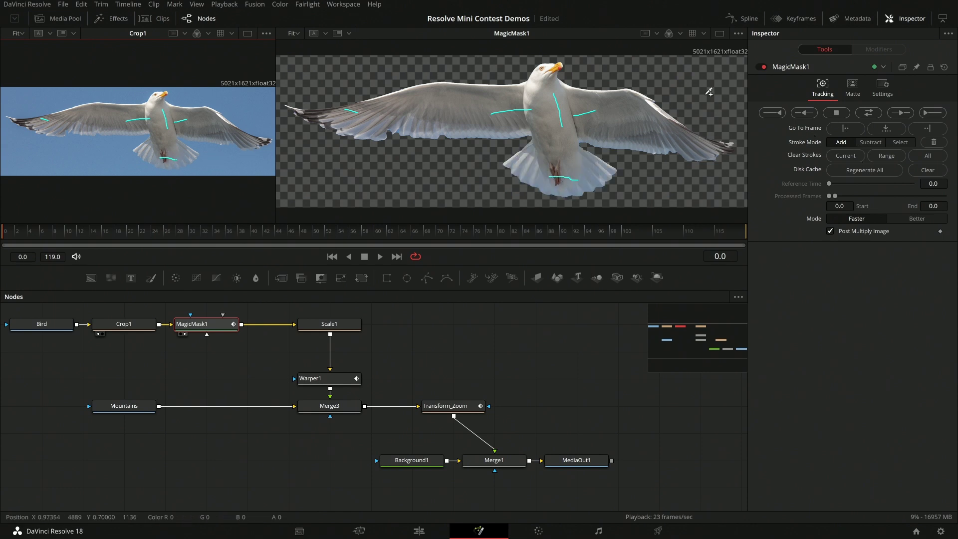
left_click(902, 217)
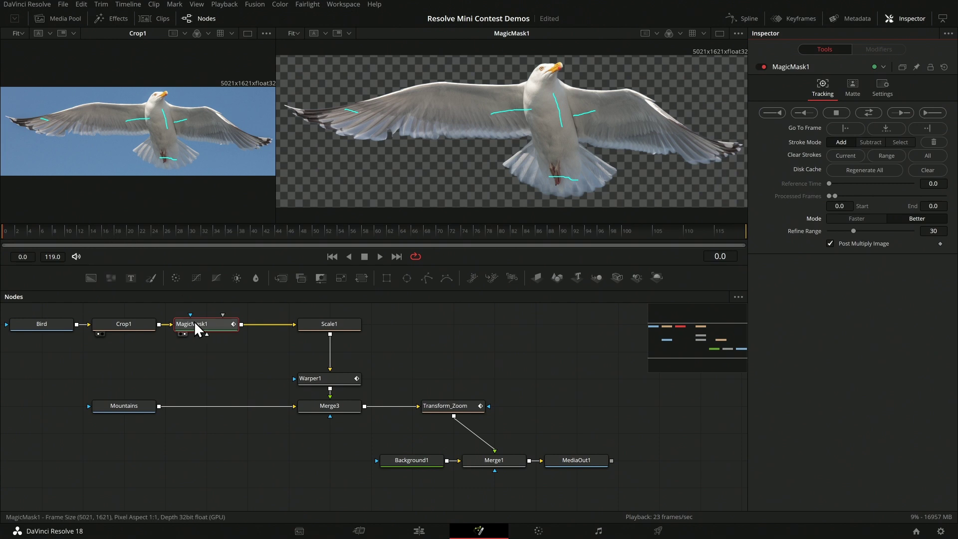
mouse_move(202, 325)
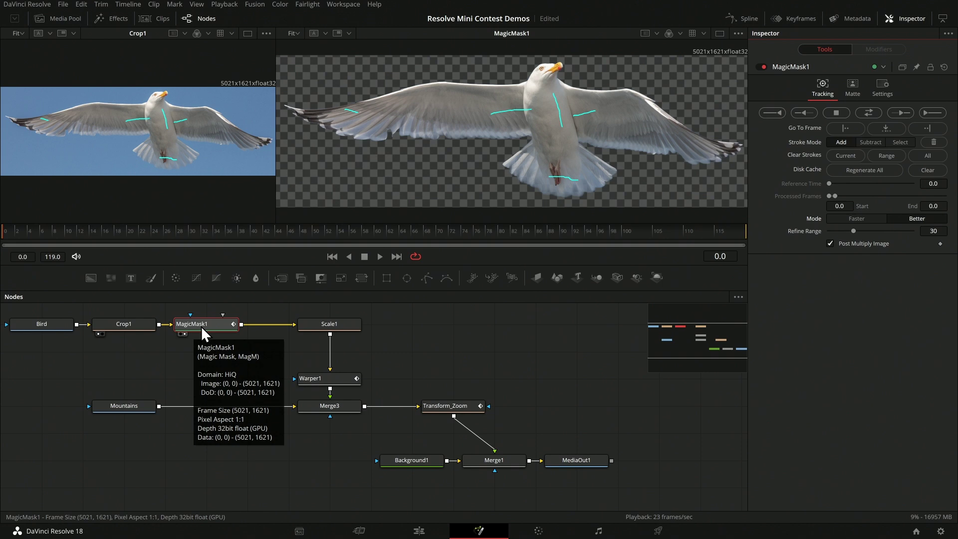
left_click(207, 325)
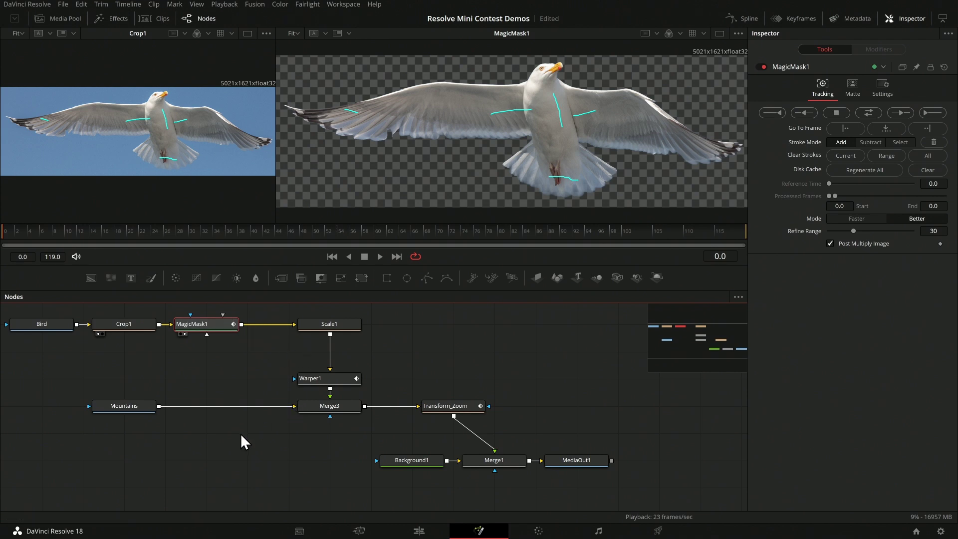
Insert a Time Stretcher after MagicMask1 and shift the downstream nodes right to fit
key("shift+space")
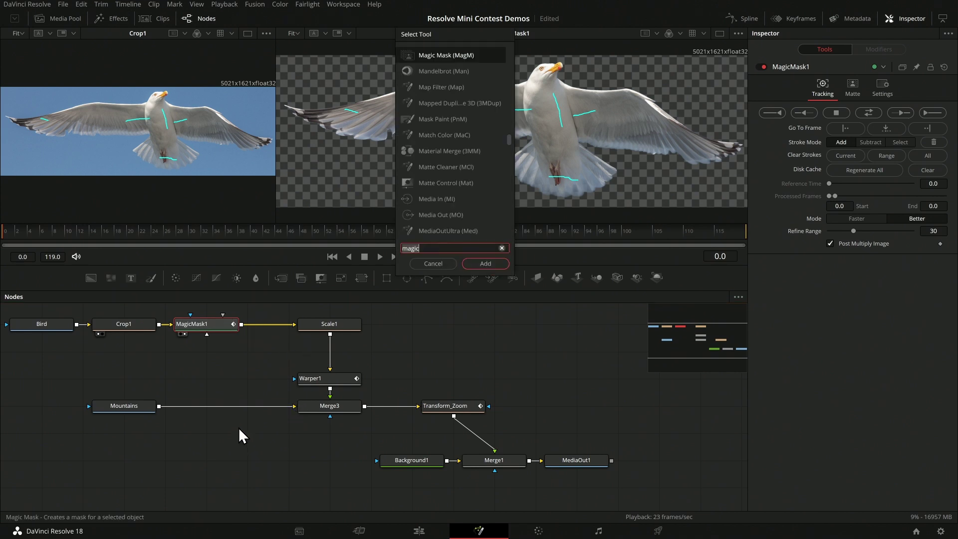
type("time")
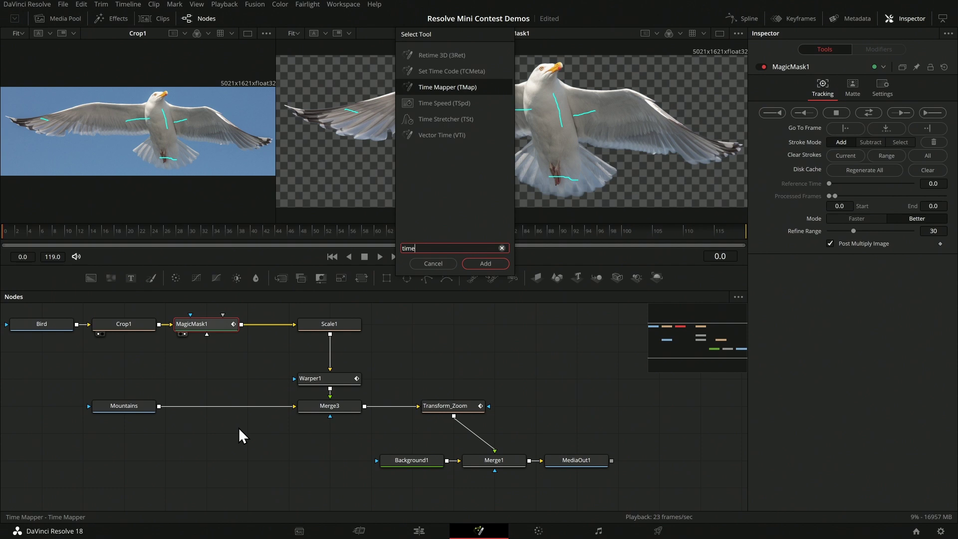
key("Down")
key("Down")
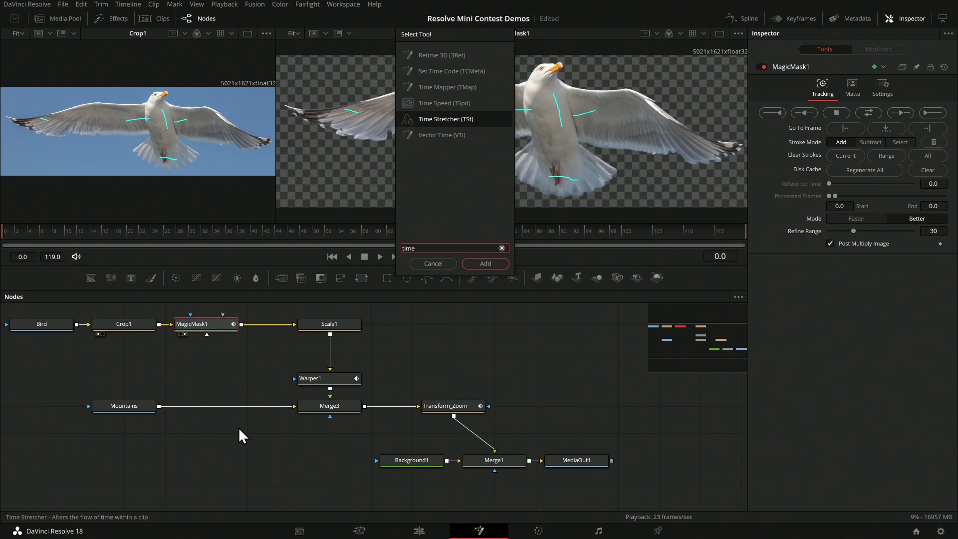
key("Return")
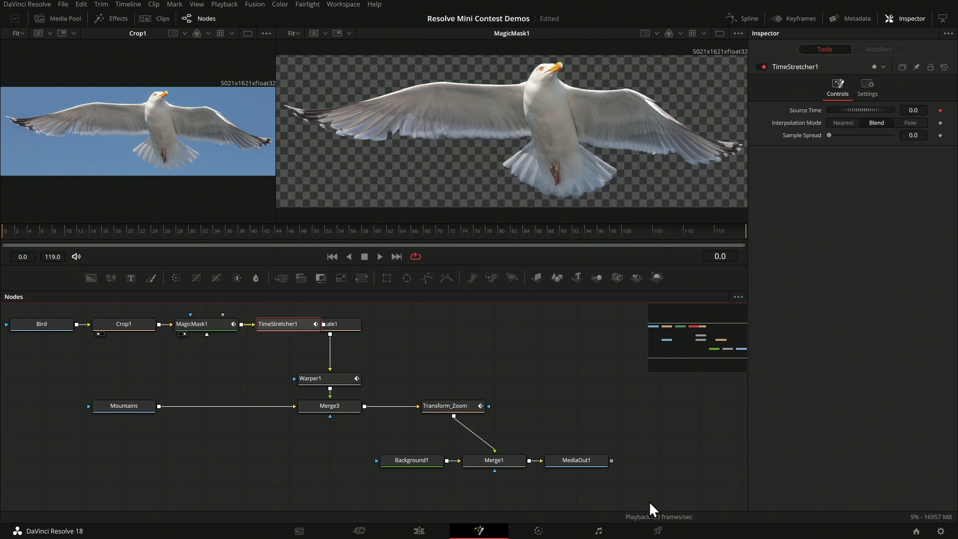
left_click_drag(650, 487, 391, 325)
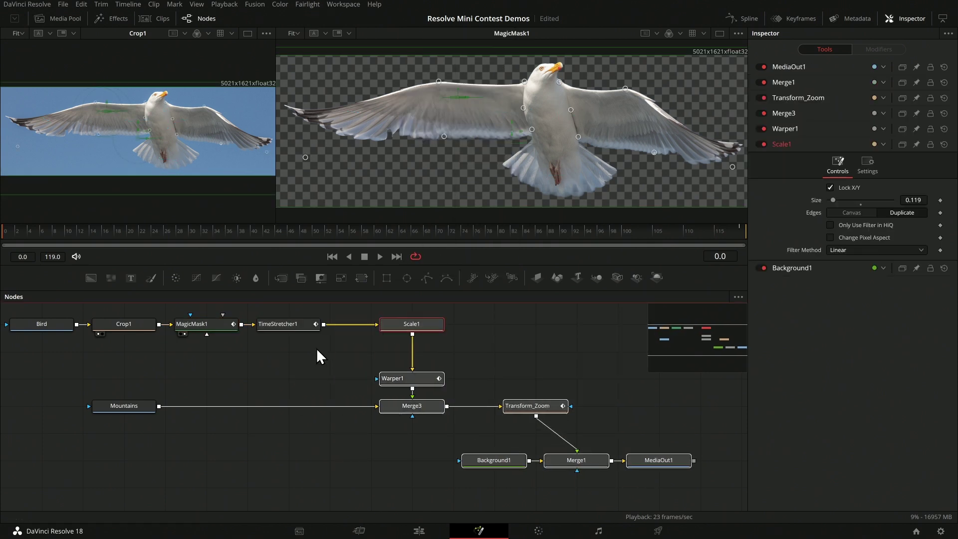
Remove the Source Time keyframe from TimeStretcher1
left_click(278, 324)
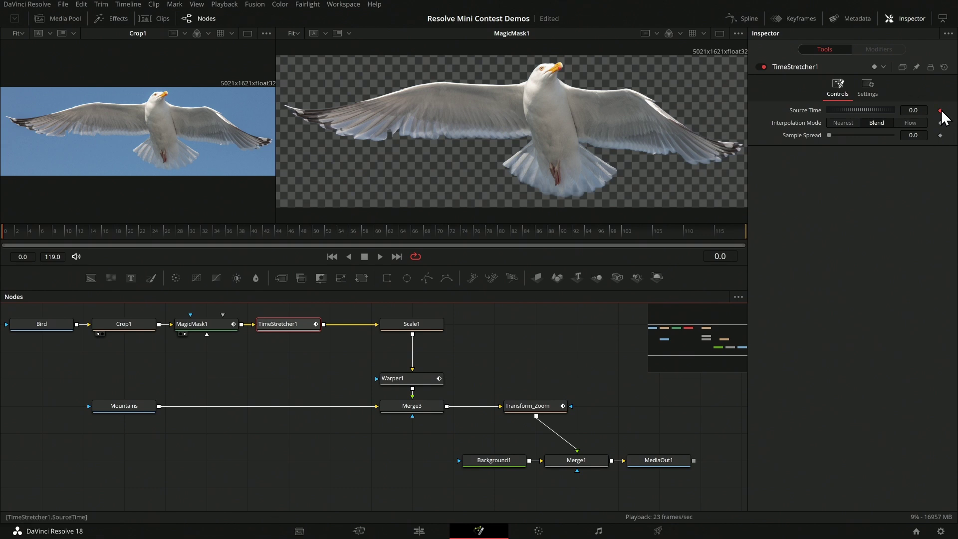
right_click(801, 117)
left_click(803, 120)
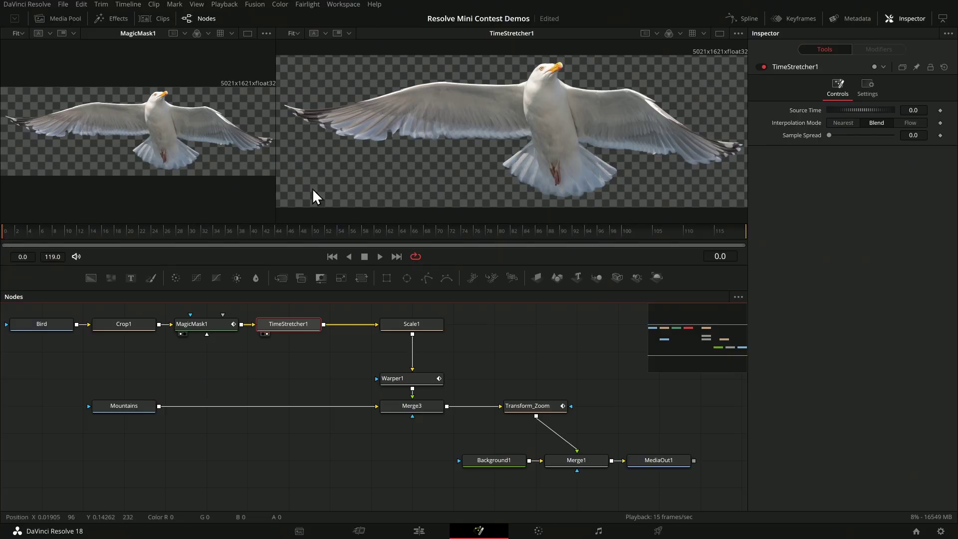
Play the masked seagull animation, then replay it from the first frame
key("space")
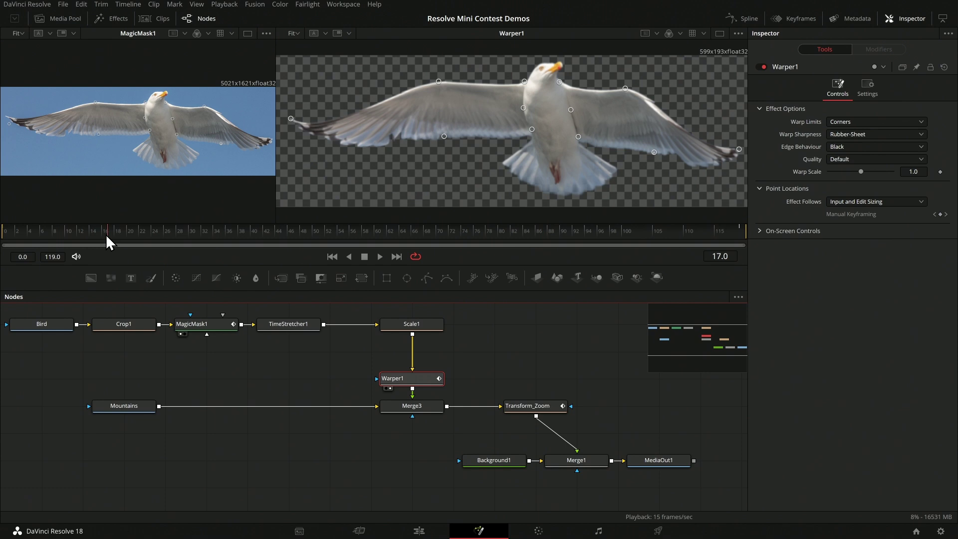
key("Home")
key("space")
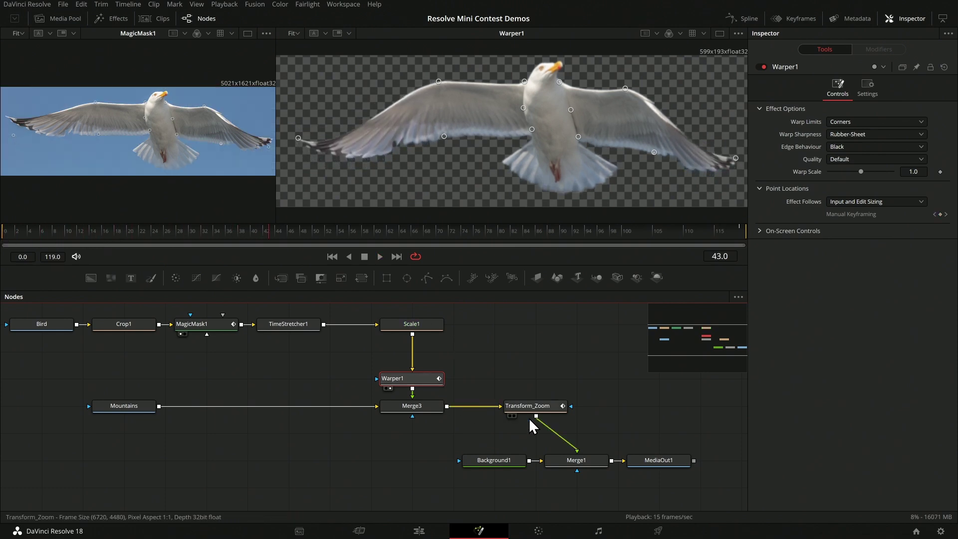
View the MediaOut1 composite and play it from the start
left_click(654, 460)
key("2")
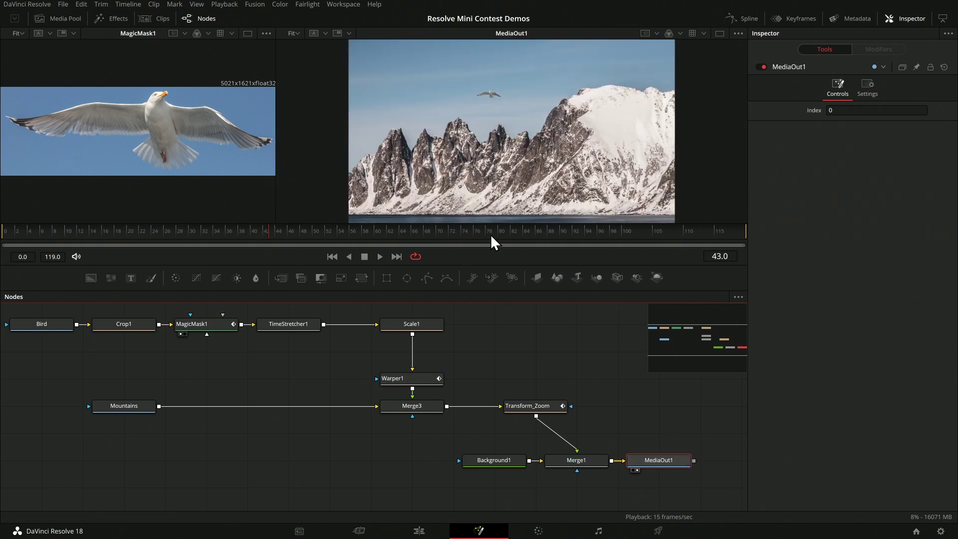
key("Home")
key("space")
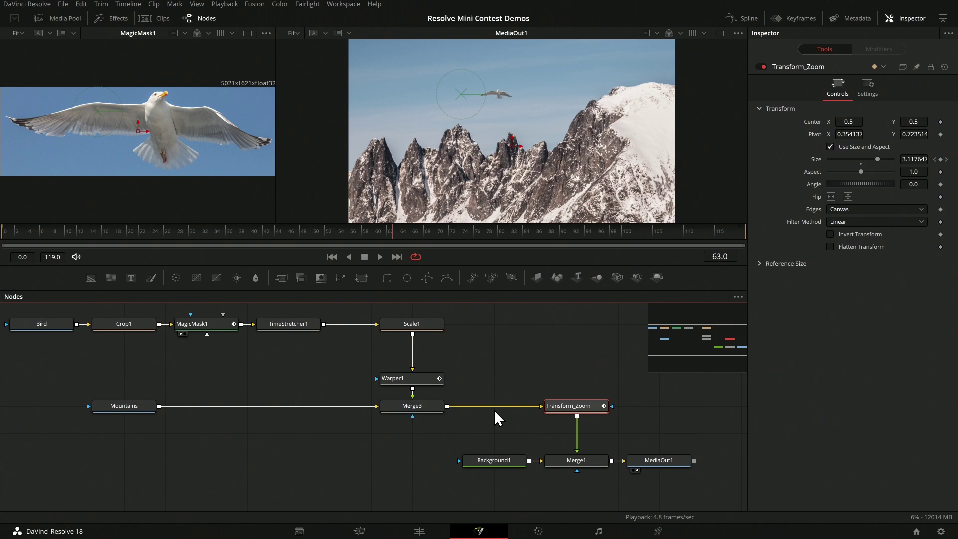
Add a Camera Shake node after Merge3, before Transform_Zoom
left_click(413, 416)
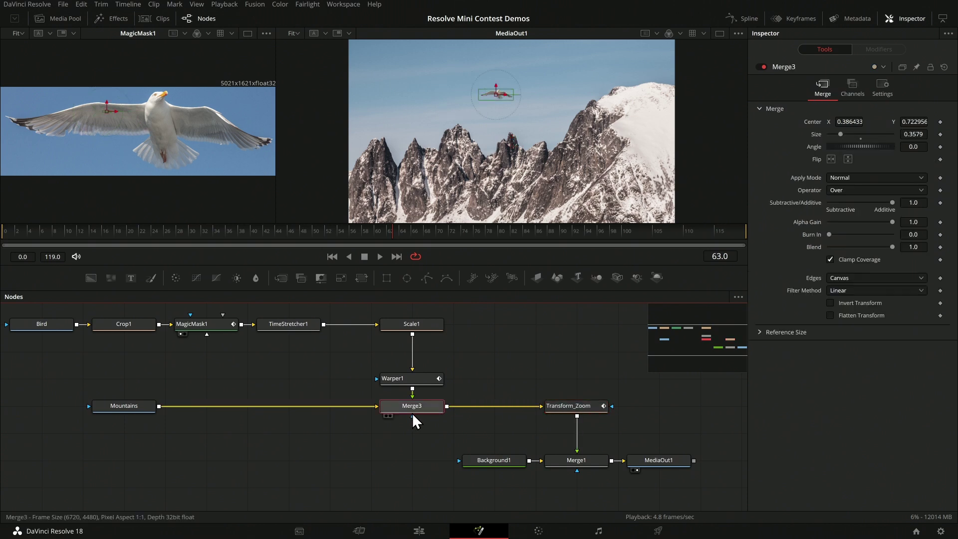
key("shift+space")
type("camera")
key("Return")
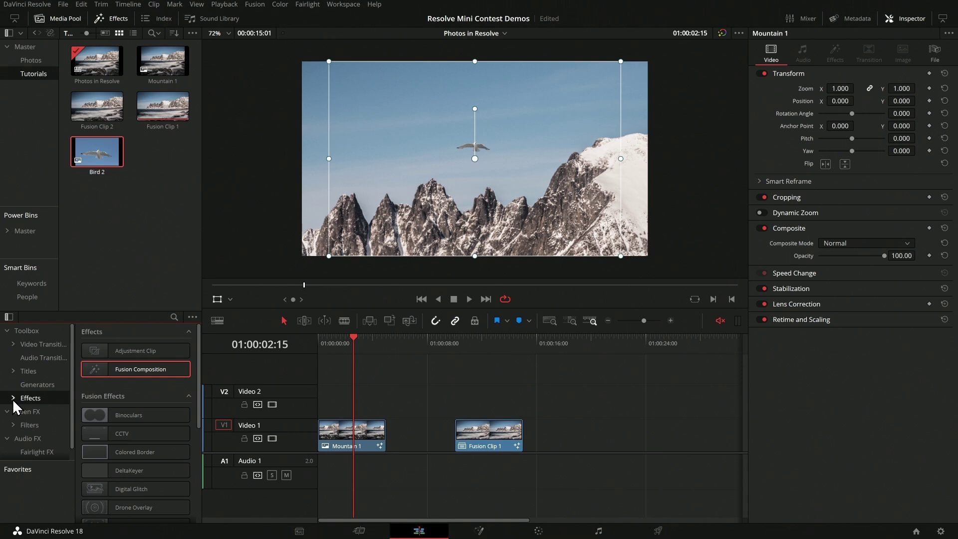
Apply the Binoculars Fusion effect to the Mountain 1 clip on the timeline
left_click_drag(369, 440, 370, 433)
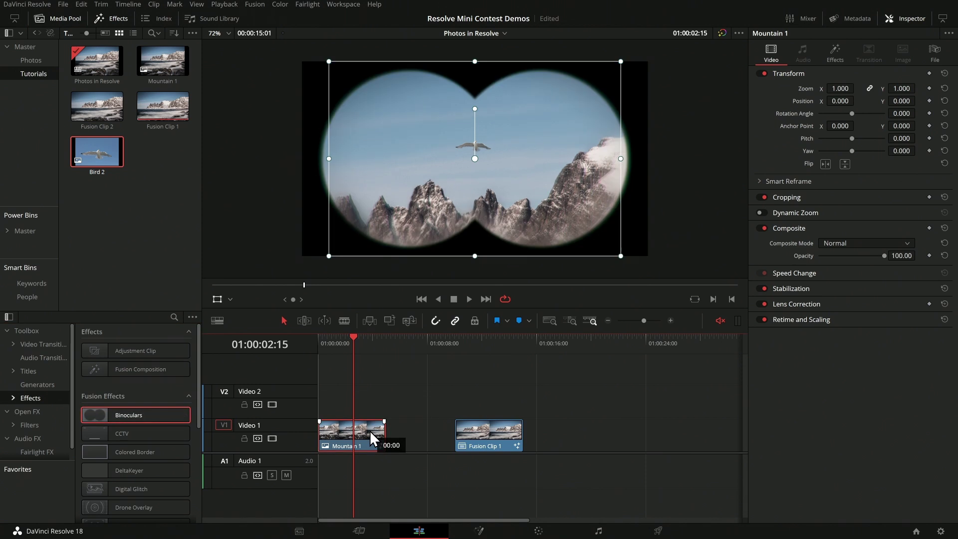